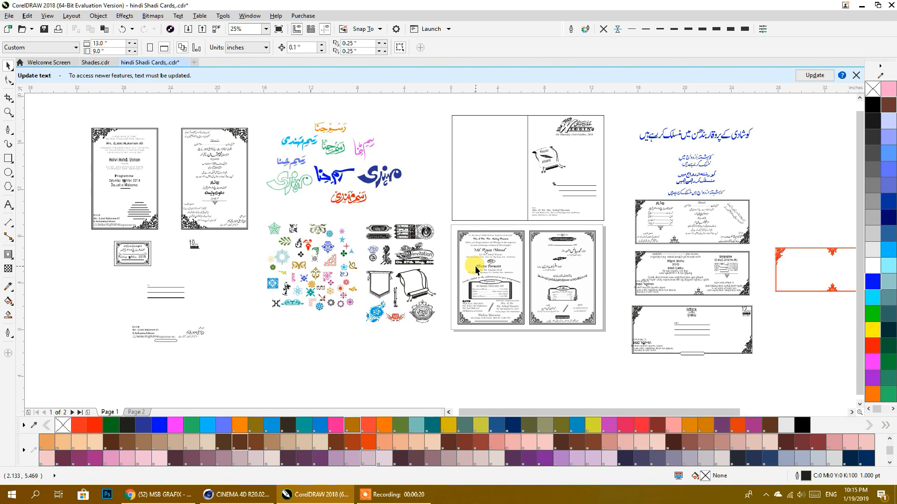
# Step: Examine the English and Urdu panels of the two-panel wedding card and its place among the surrounding designs
pyautogui.click(461, 263)
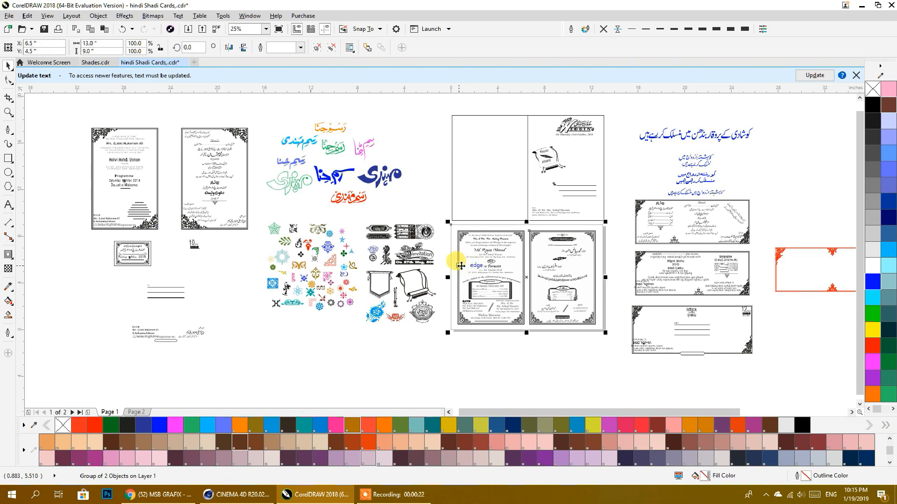
pyautogui.click(496, 357)
pyautogui.scroll(3, 584, 322)
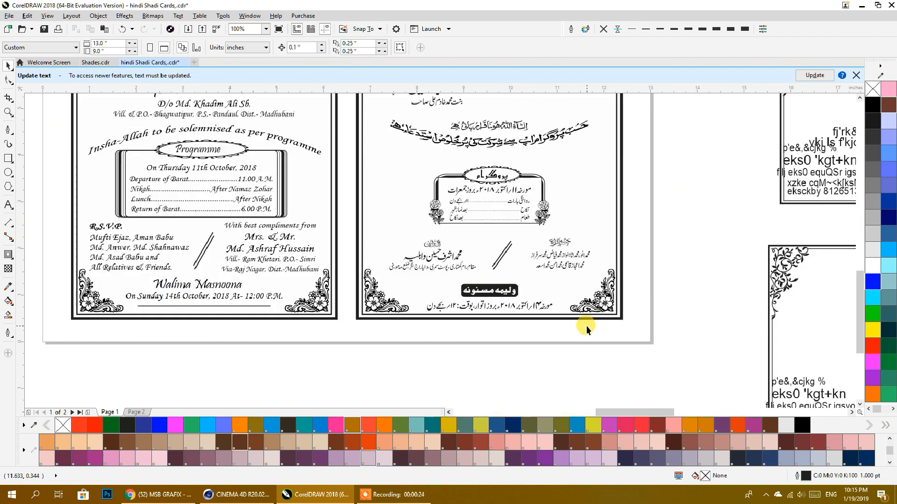
pyautogui.moveTo(309, 149); pyautogui.dragTo(427, 256)
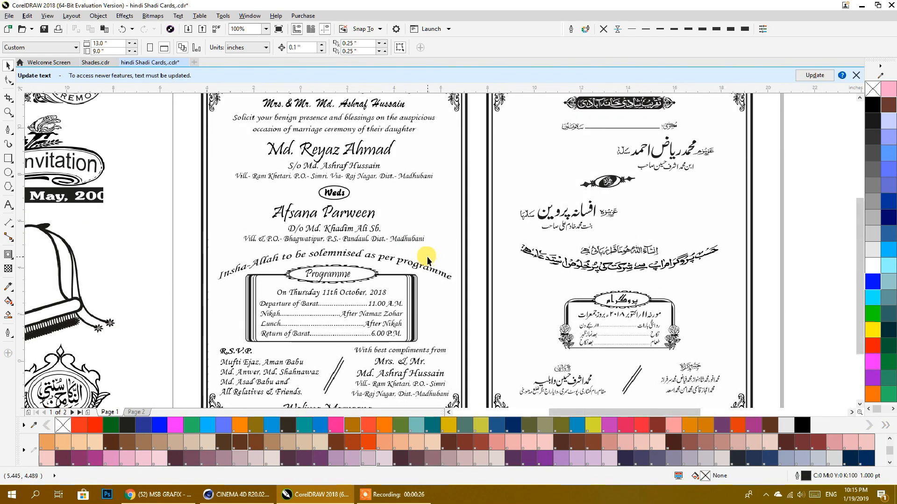
pyautogui.scroll(-2, 427, 256)
pyautogui.scroll(2, 394, 246)
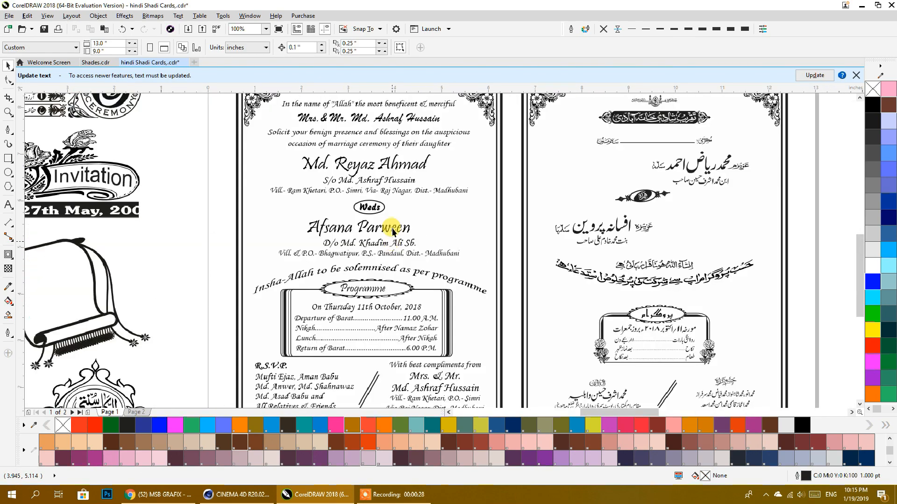
pyautogui.click(362, 164)
pyautogui.scroll(-2, 363, 165)
pyautogui.moveTo(472, 192); pyautogui.dragTo(195, 206)
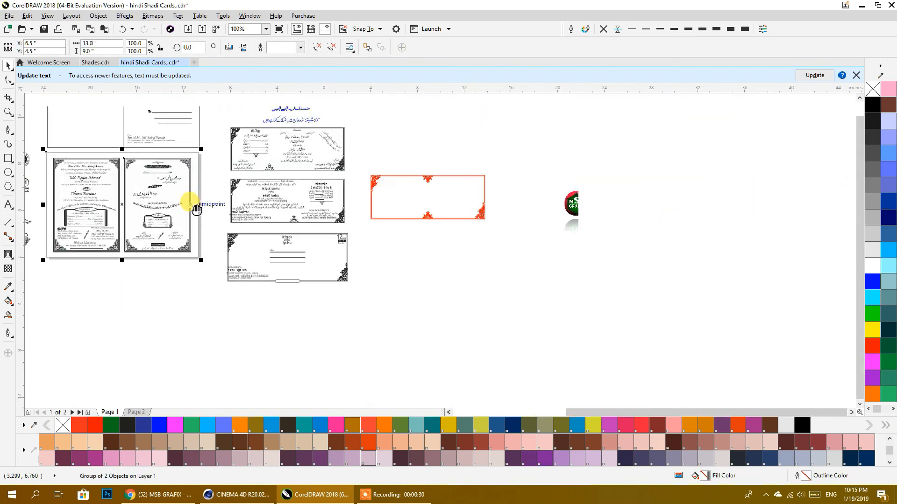
pyautogui.moveTo(275, 219)
pyautogui.mouseDown()
pyautogui.moveTo(441, 271)
pyautogui.moveTo(535, 257)
pyautogui.mouseUp()
pyautogui.scroll(-1, 537, 254)
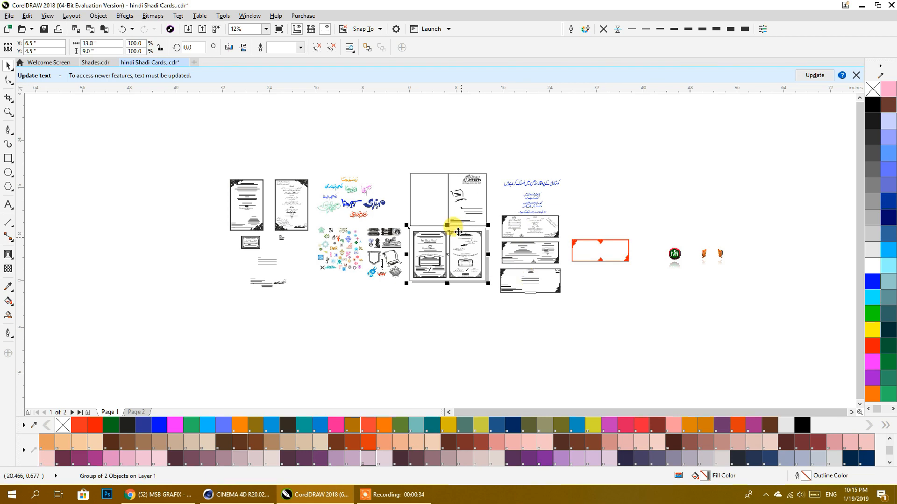
# Step: Examine the coloured Urdu calligraphy titles above the ornament collection
pyautogui.scroll(4, 336, 248)
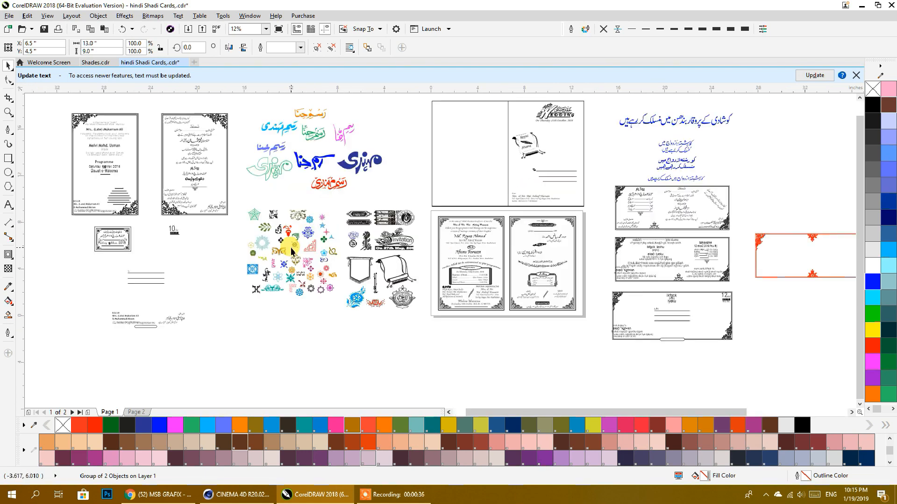
pyautogui.scroll(-3, 291, 251)
pyautogui.scroll(3, 348, 242)
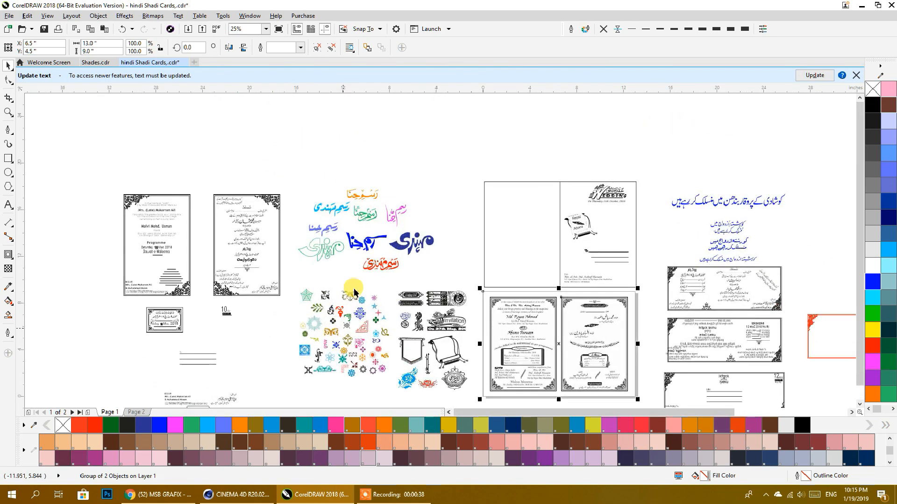
pyautogui.click(348, 245)
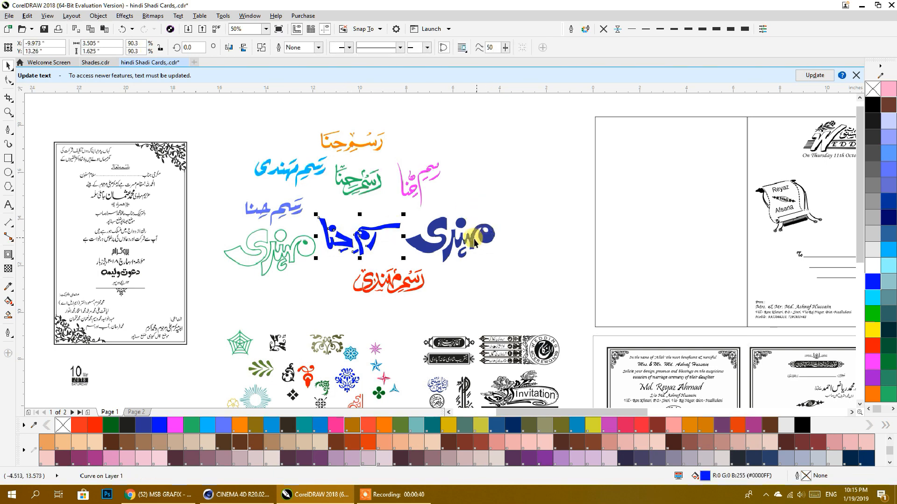
pyautogui.click(275, 218)
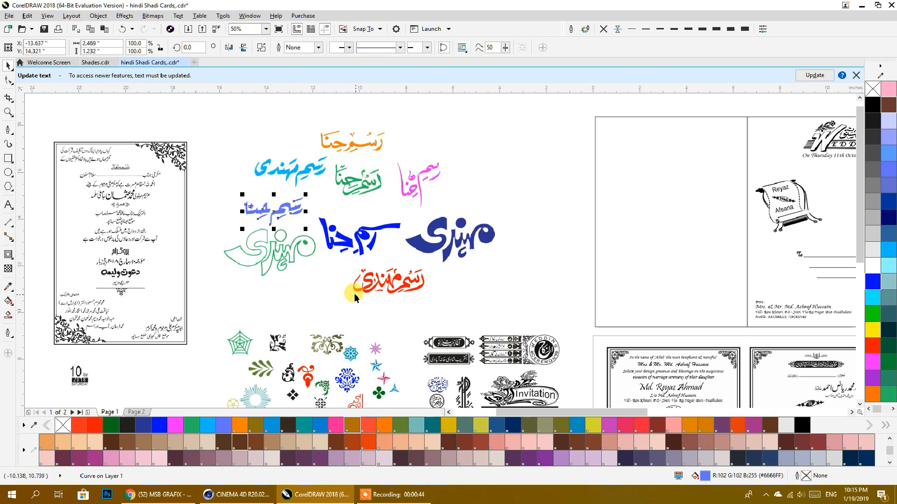
pyautogui.hscroll(6, 525, 226)
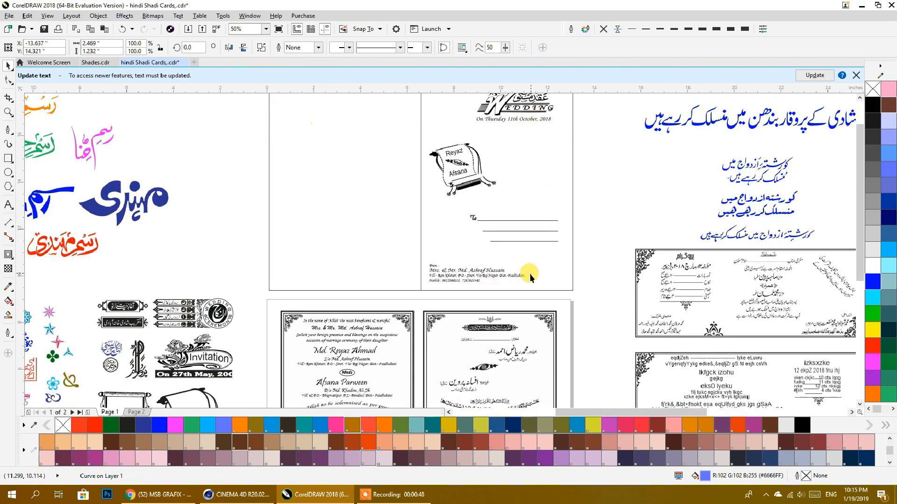
# Step: Inspect the Urdu panel of the wedding card, especially its curved calligraphy line above the programme box
pyautogui.scroll(-4, 537, 224)
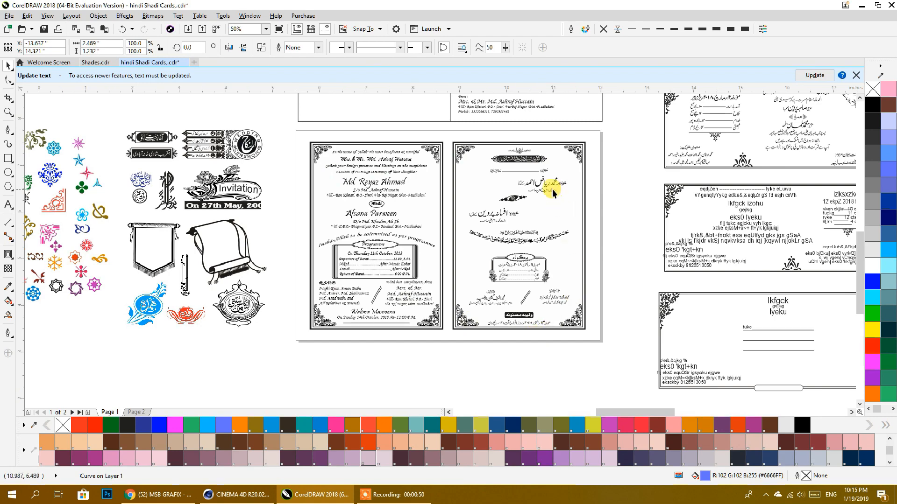
pyautogui.scroll(2, 555, 261)
pyautogui.click(464, 279)
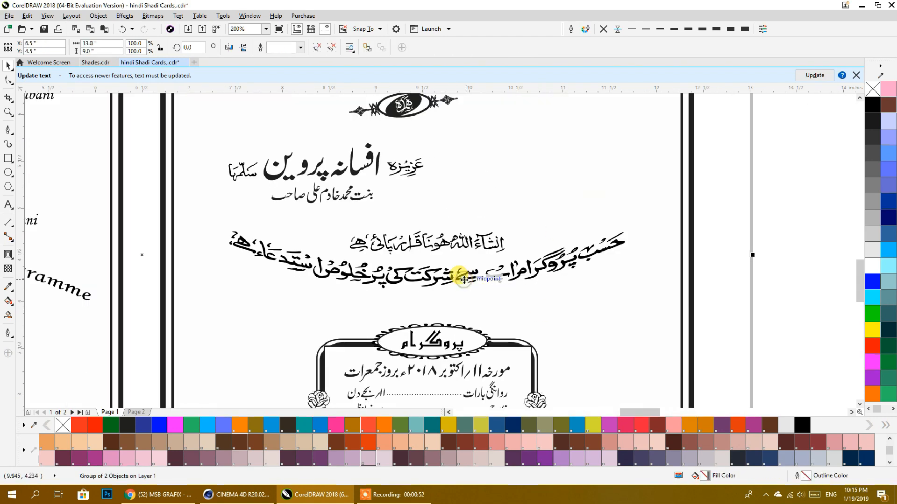
pyautogui.scroll(-2, 464, 279)
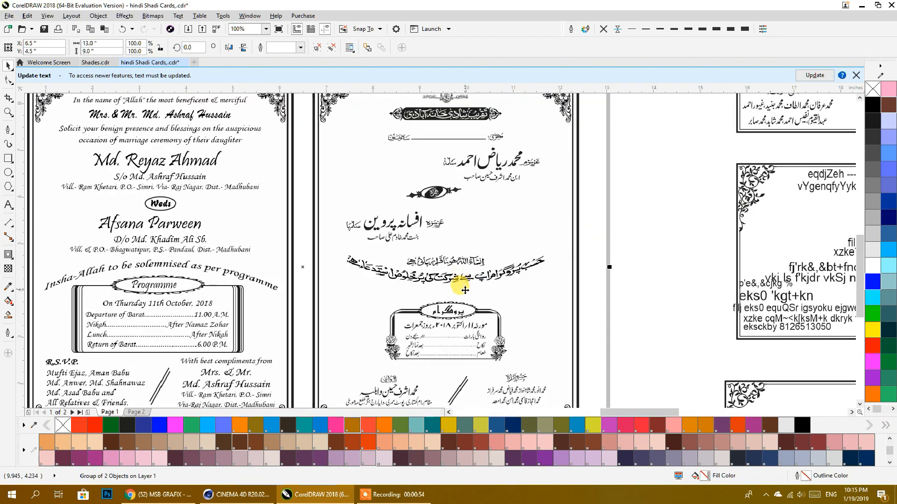
pyautogui.scroll(2, 466, 234)
pyautogui.scroll(-2, 466, 231)
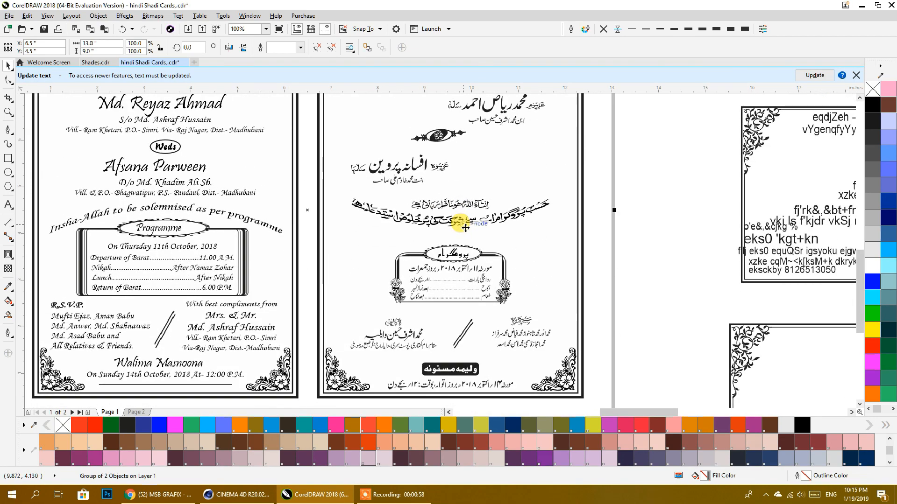
pyautogui.scroll(-1, 465, 231)
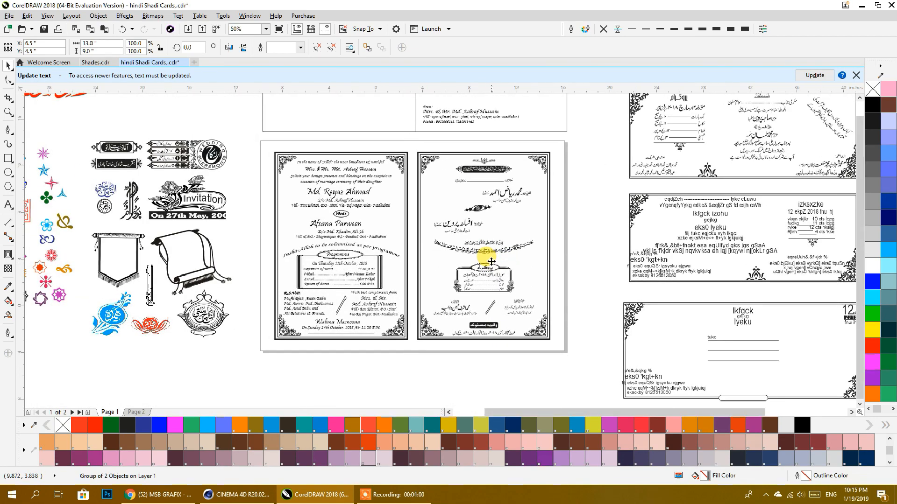
pyautogui.scroll(-1, 492, 262)
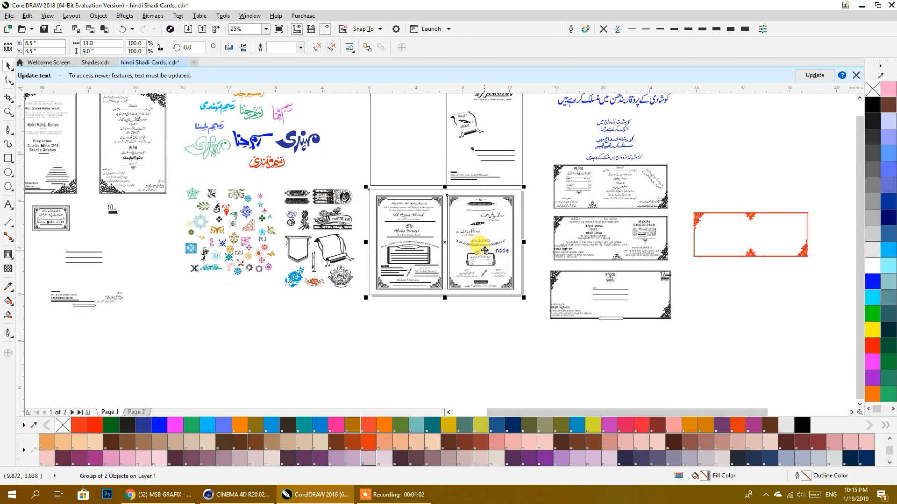
pyautogui.moveTo(448, 236); pyautogui.dragTo(609, 277)
# Step: Look over the banner, scroll, invitation and emblem clipart beside the wedding card
pyautogui.scroll(2, 491, 289)
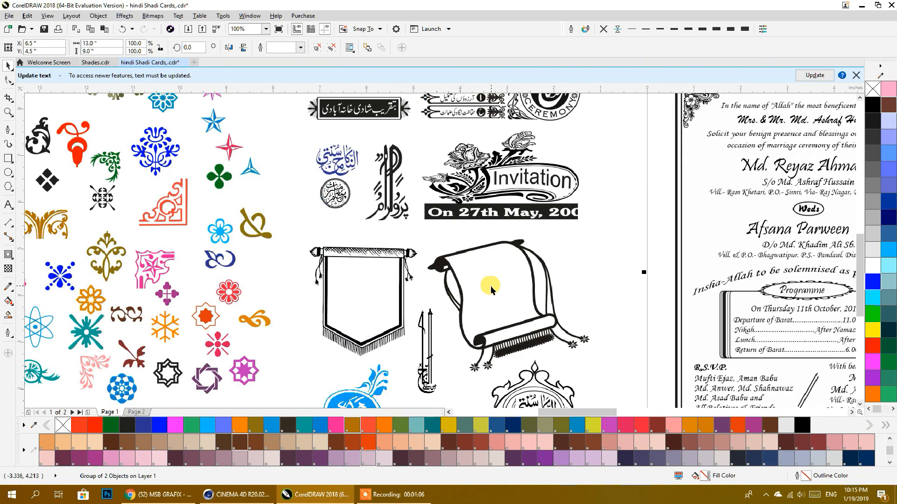
pyautogui.moveTo(510, 310); pyautogui.dragTo(487, 207)
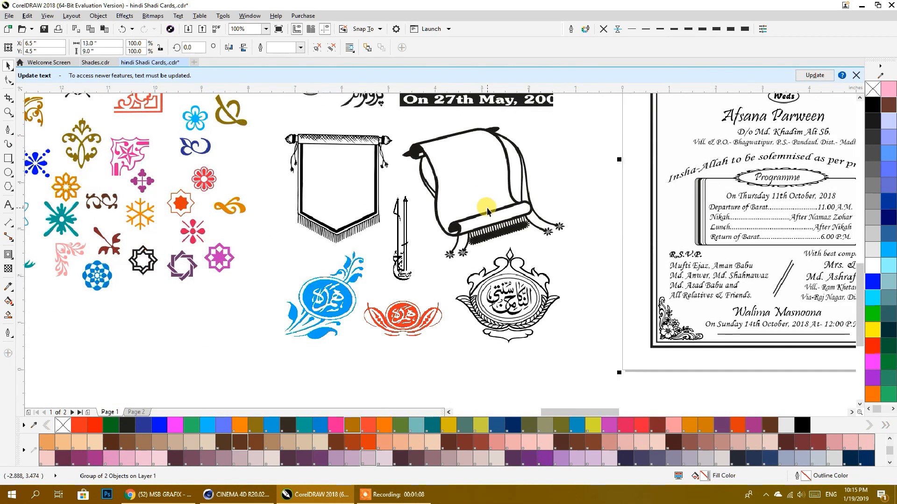
pyautogui.scroll(3, 486, 207)
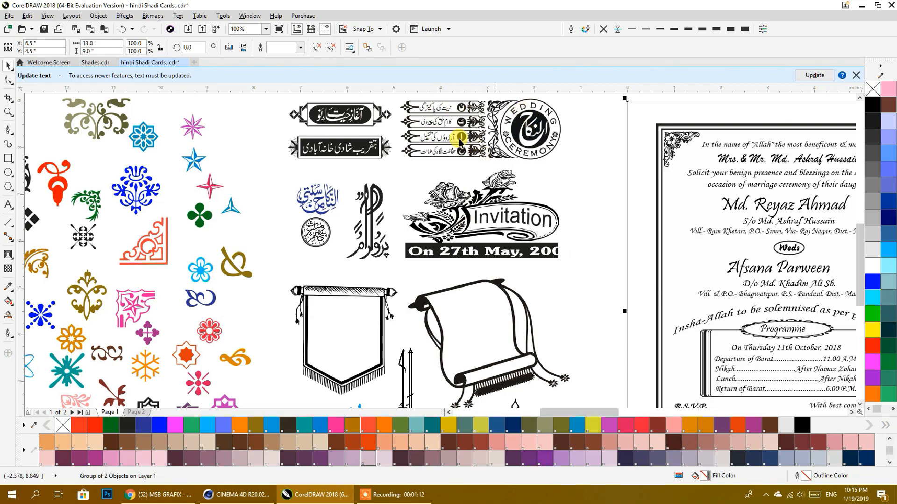
pyautogui.moveTo(310, 321); pyautogui.dragTo(543, 228)
pyautogui.scroll(-1, 543, 229)
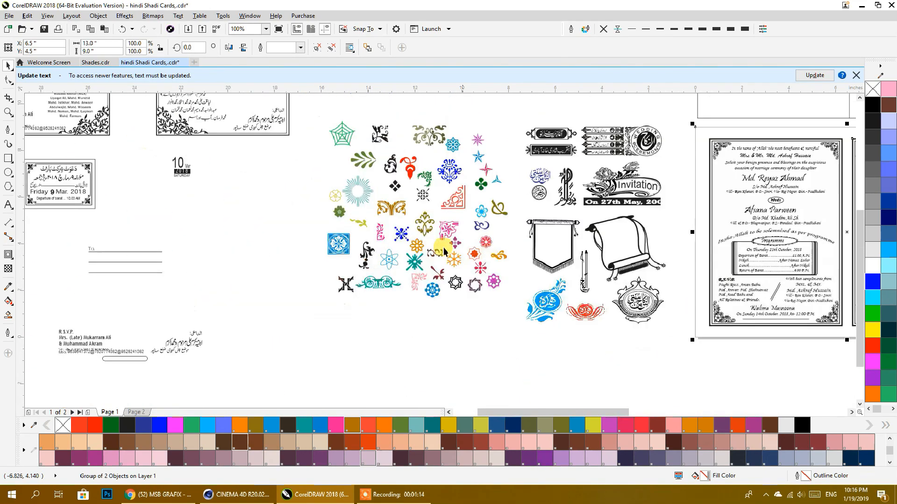
# Step: Examine the ornament collection and the separate English and Urdu invitation cards with floral corners
pyautogui.moveTo(413, 248); pyautogui.dragTo(637, 366)
pyautogui.moveTo(500, 291); pyautogui.dragTo(585, 361)
pyautogui.moveTo(537, 286); pyautogui.dragTo(520, 236)
pyautogui.scroll(1, 574, 299)
pyautogui.moveTo(487, 180); pyautogui.dragTo(503, 351)
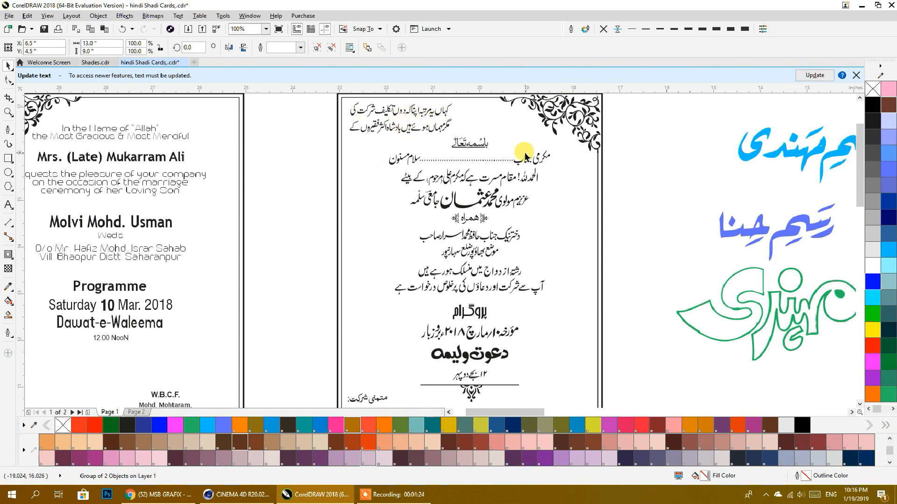
pyautogui.moveTo(230, 255); pyautogui.dragTo(416, 254)
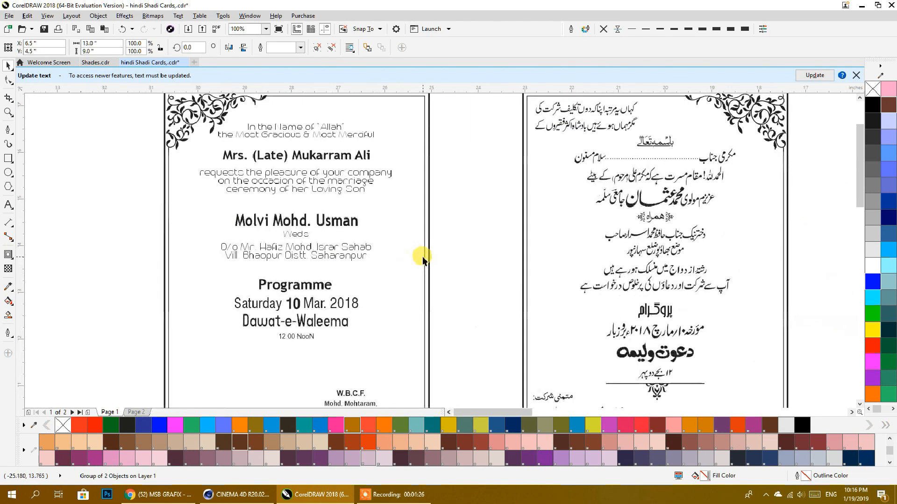
# Step: Examine the wedding card's outer cover with its Wedding title, scroll artwork and address lines
pyautogui.scroll(-1, 430, 266)
pyautogui.moveTo(612, 250); pyautogui.dragTo(406, 262)
pyautogui.moveTo(586, 324)
pyautogui.mouseDown()
pyautogui.moveTo(356, 342)
pyautogui.moveTo(204, 253)
pyautogui.mouseUp()
pyautogui.moveTo(611, 295)
pyautogui.mouseDown()
pyautogui.moveTo(426, 314)
pyautogui.moveTo(414, 220)
pyautogui.moveTo(396, 334)
pyautogui.mouseUp()
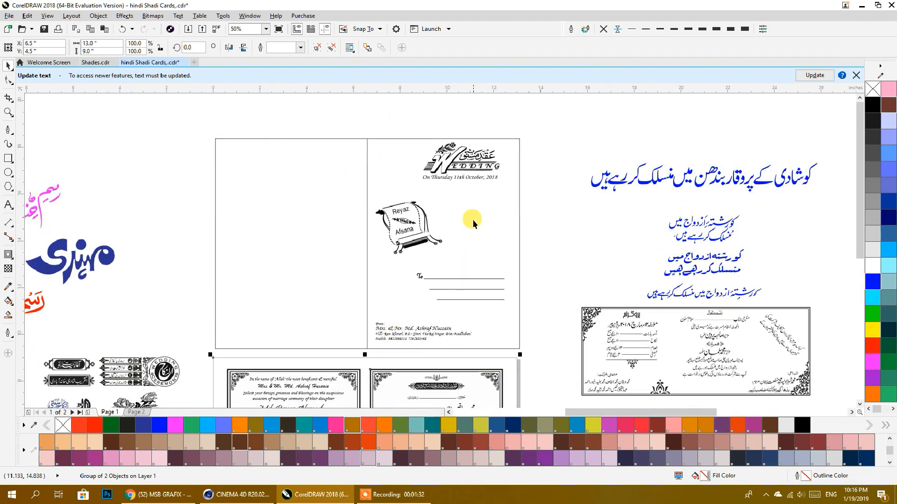
pyautogui.scroll(1, 465, 165)
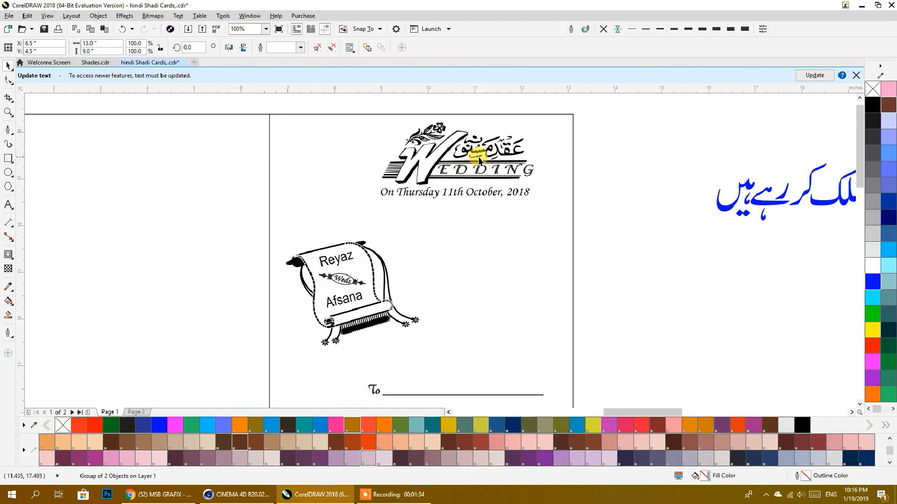
pyautogui.moveTo(472, 317); pyautogui.dragTo(498, 126)
pyautogui.moveTo(469, 267); pyautogui.dragTo(497, 195)
# Step: Compare the text of the wide Hindi invitation cards with the two-panel wedding card
pyautogui.scroll(-1, 484, 277)
pyautogui.moveTo(490, 314); pyautogui.dragTo(437, 135)
pyautogui.moveTo(642, 184); pyautogui.dragTo(517, 176)
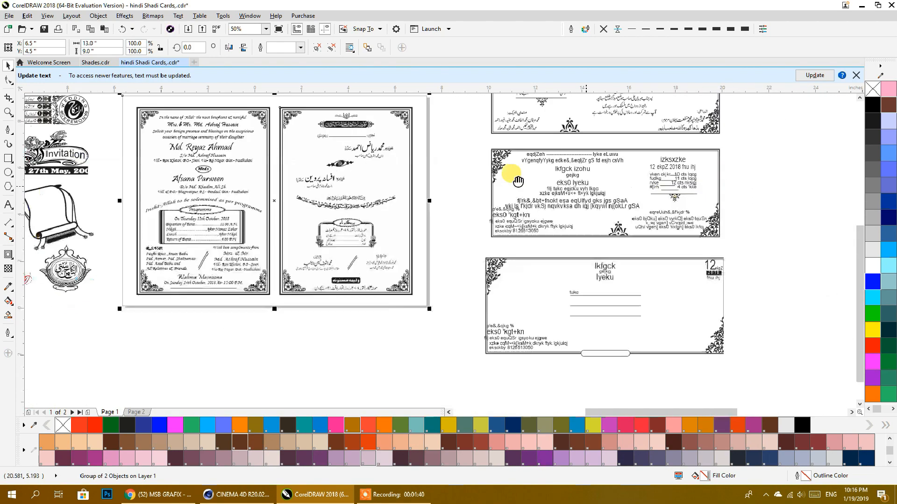
pyautogui.scroll(1, 480, 204)
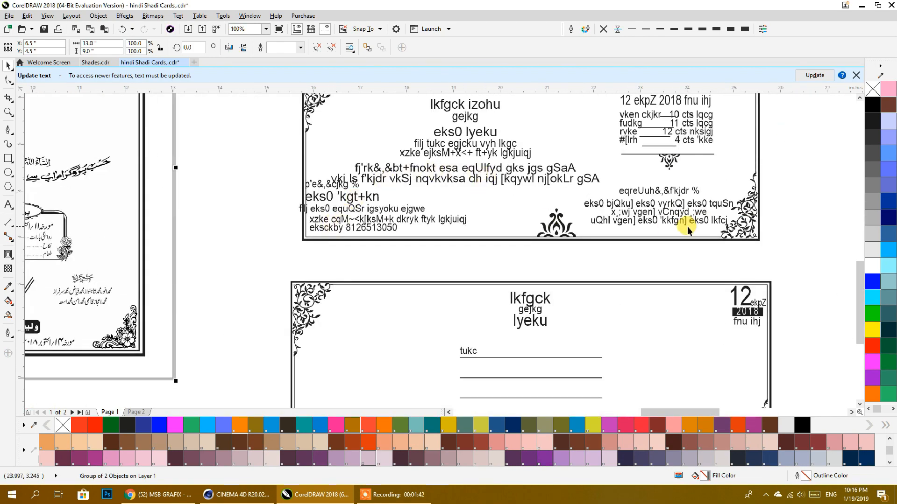
pyautogui.scroll(-1, 684, 223)
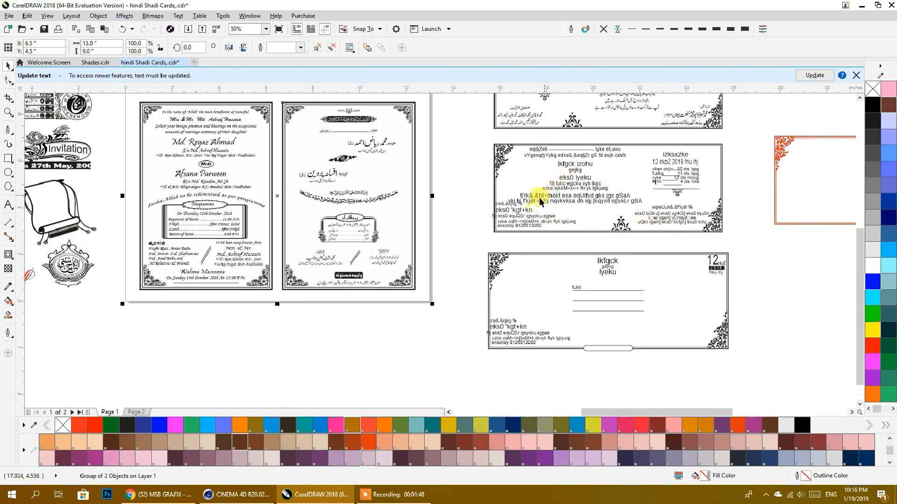
pyautogui.hscroll(-3, 537, 196)
pyautogui.scroll(1, 555, 248)
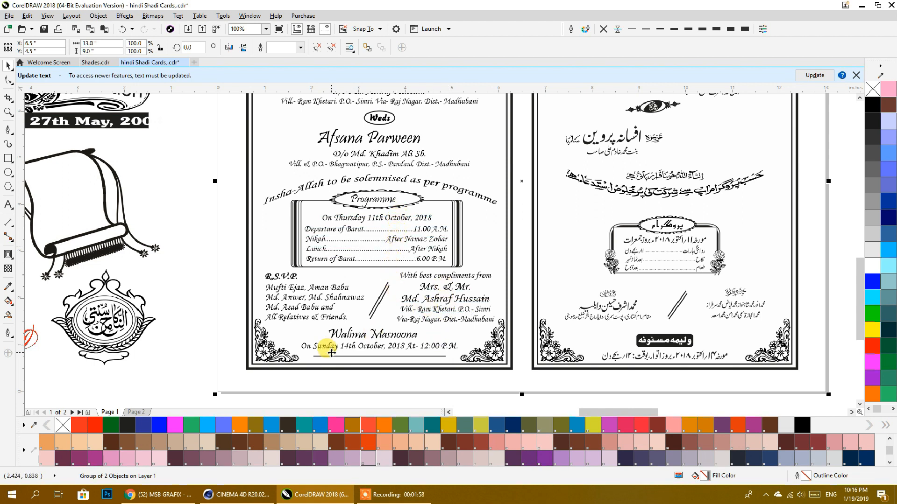
pyautogui.scroll(-4, 400, 230)
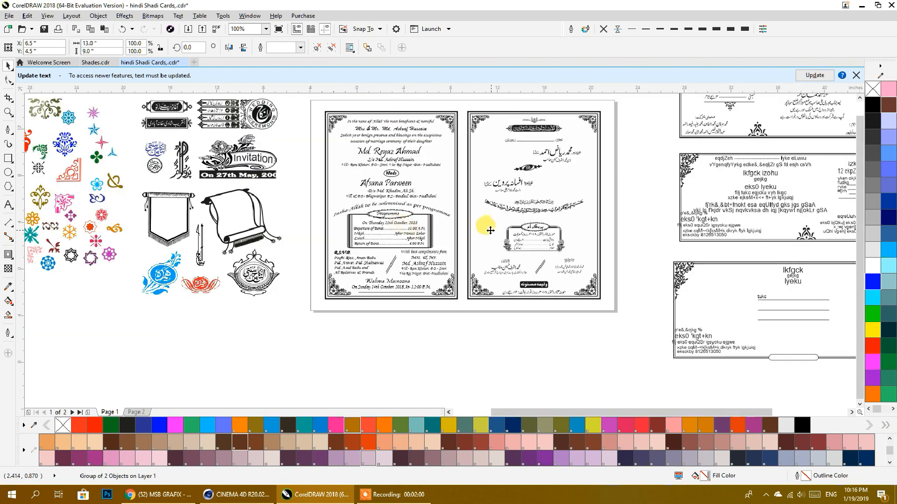
# Step: Start importing a file and browse to the Shadi folder inside CDR on the MSB (D:) drive
pyautogui.moveTo(301, 262); pyautogui.dragTo(401, 235)
pyautogui.rightClick(341, 230)
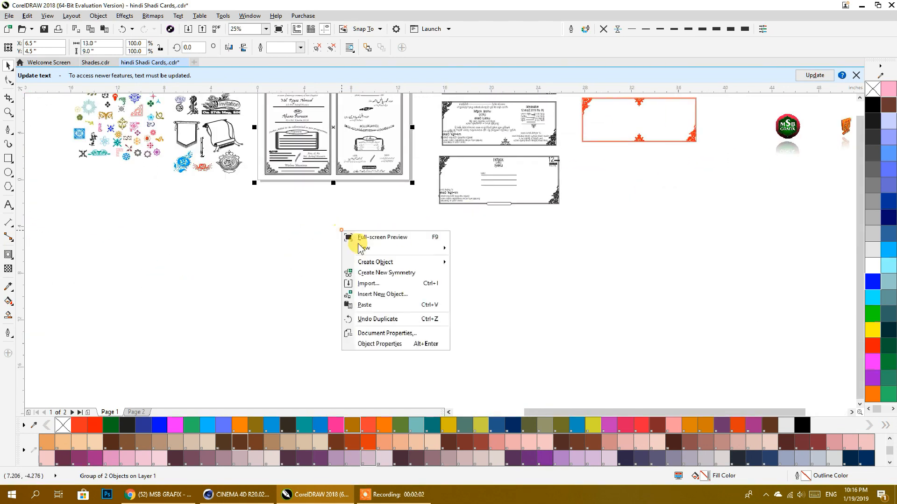
pyautogui.click(370, 283)
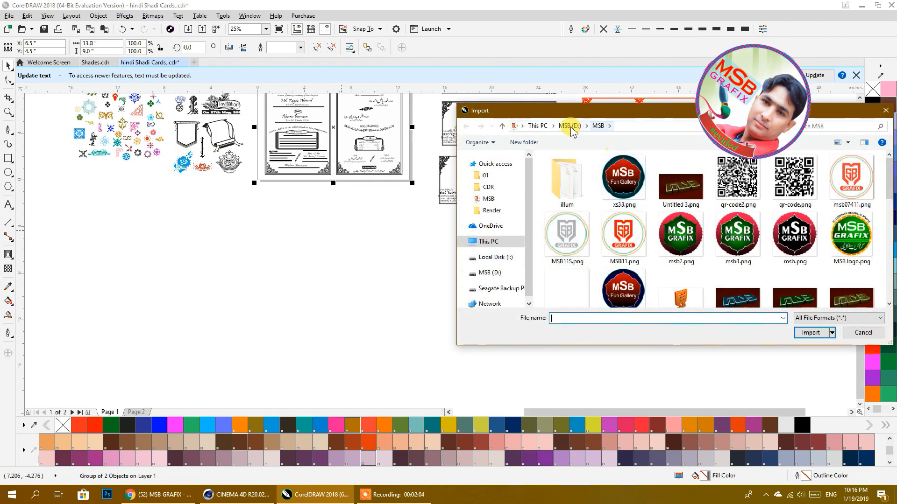
pyautogui.click(569, 126)
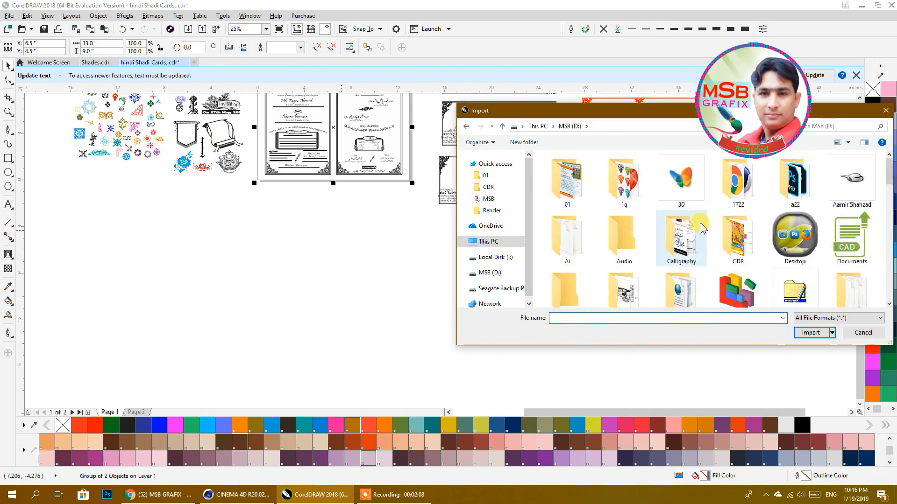
pyautogui.doubleClick(579, 196)
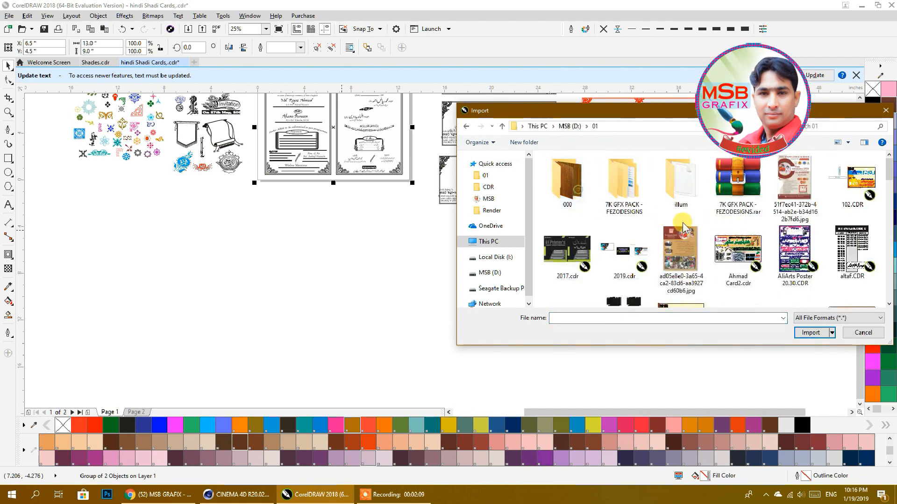
pyautogui.click(569, 127)
pyautogui.scroll(-1, 750, 236)
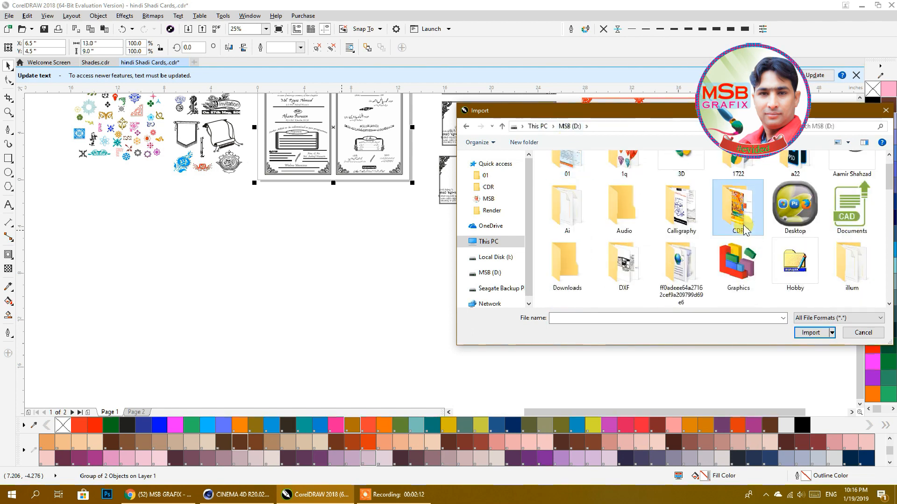
pyautogui.doubleClick(740, 210)
pyautogui.doubleClick(631, 196)
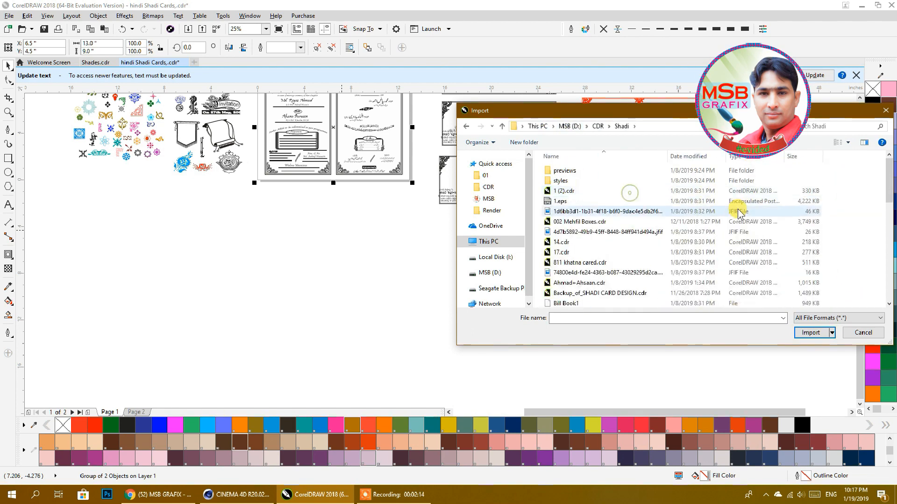
# Step: Display the Shadi folder's files as thumbnails and try to import the .cdr file showing three stacked wedding cards
pyautogui.rightClick(836, 211)
pyautogui.moveTo(819, 216)
pyautogui.click(774, 228)
pyautogui.scroll(-2, 667, 236)
pyautogui.scroll(1, 667, 236)
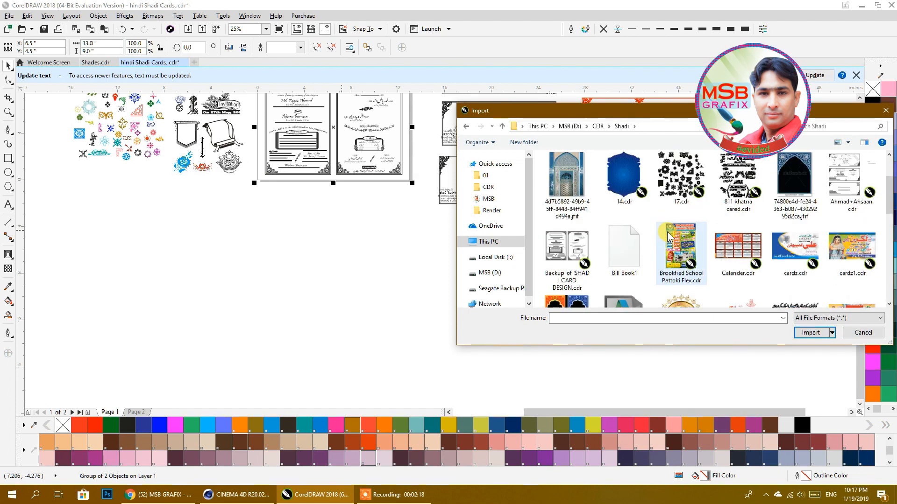
pyautogui.scroll(-3, 667, 236)
pyautogui.scroll(-1, 668, 235)
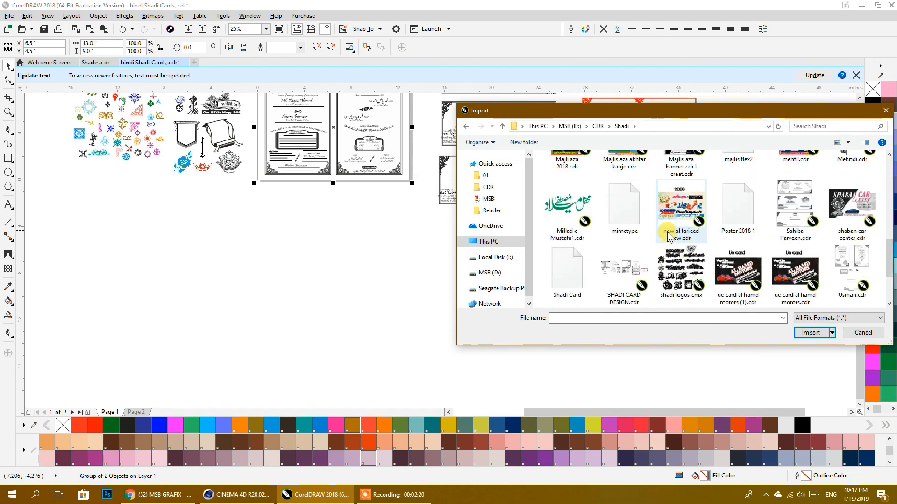
pyautogui.click(791, 210)
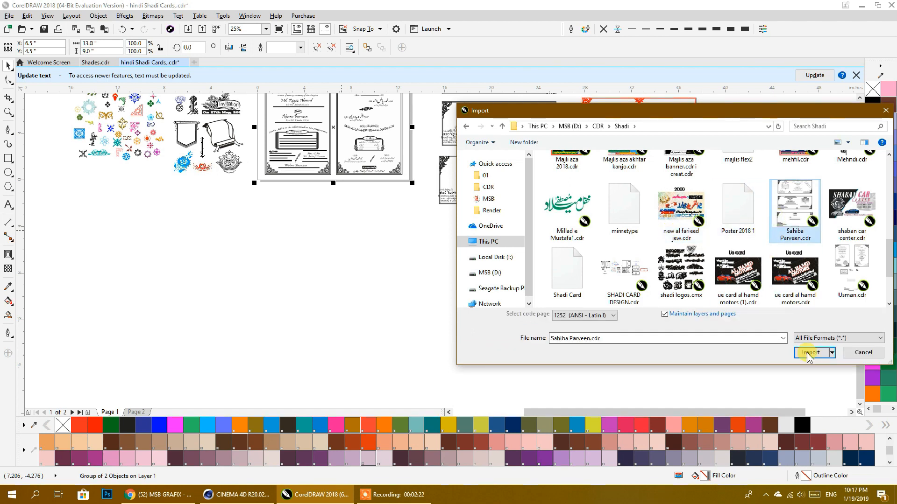
pyautogui.click(808, 353)
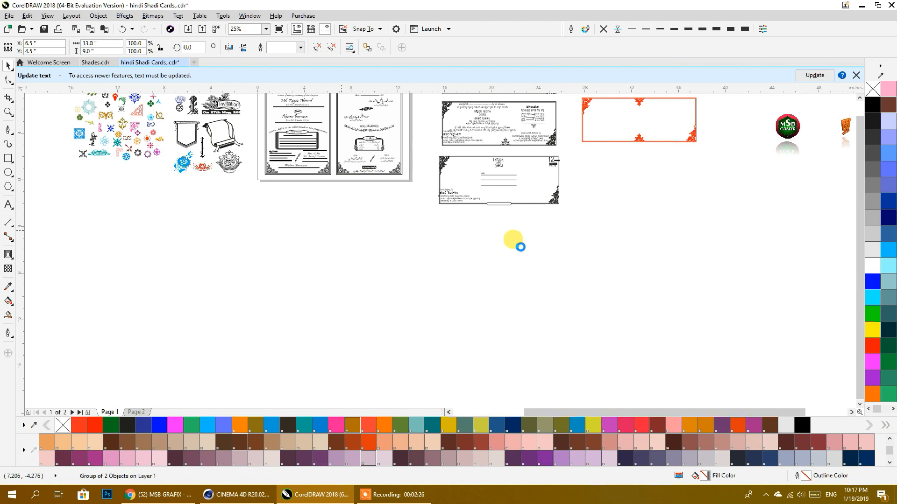
# Step: Check the missing A-SuperHindi fonts and move the substitution dialog clear of the middle of the workspace
pyautogui.click(349, 182)
pyautogui.click(349, 172)
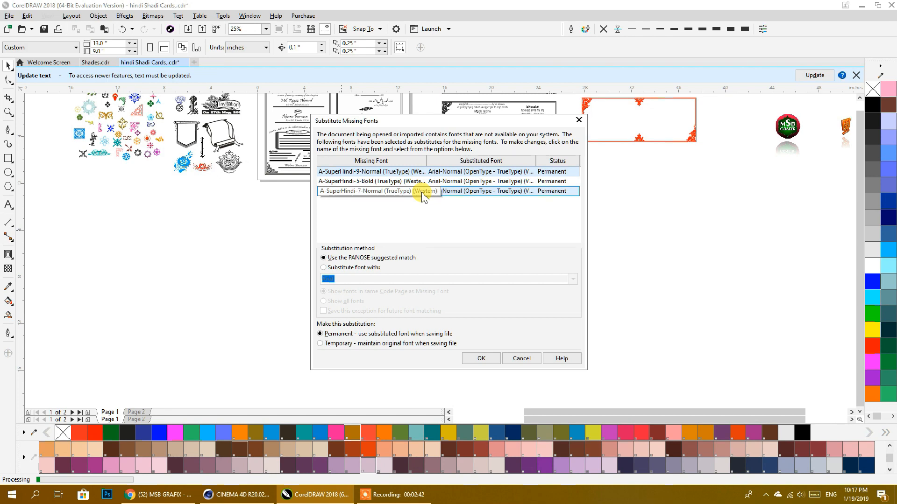
pyautogui.moveTo(364, 126); pyautogui.dragTo(96, 119)
# Step: Switch to Chrome and search Google for "a-superhindi-9" in a new tab, with the browser beside the missing fonts list
pyautogui.click(179, 498)
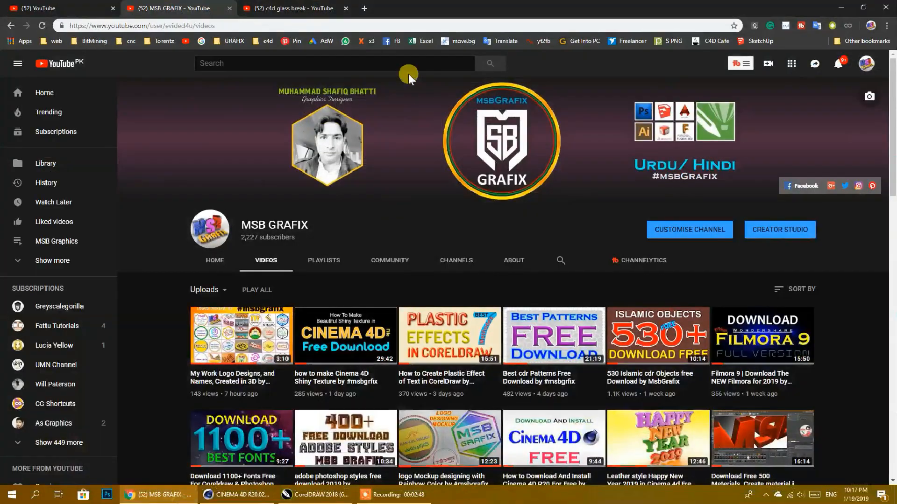
pyautogui.click(356, 8)
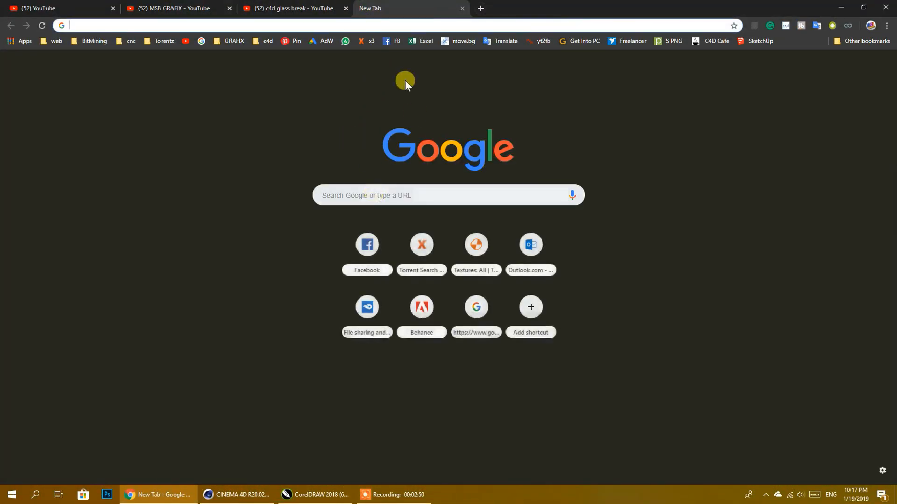
pyautogui.click(476, 309)
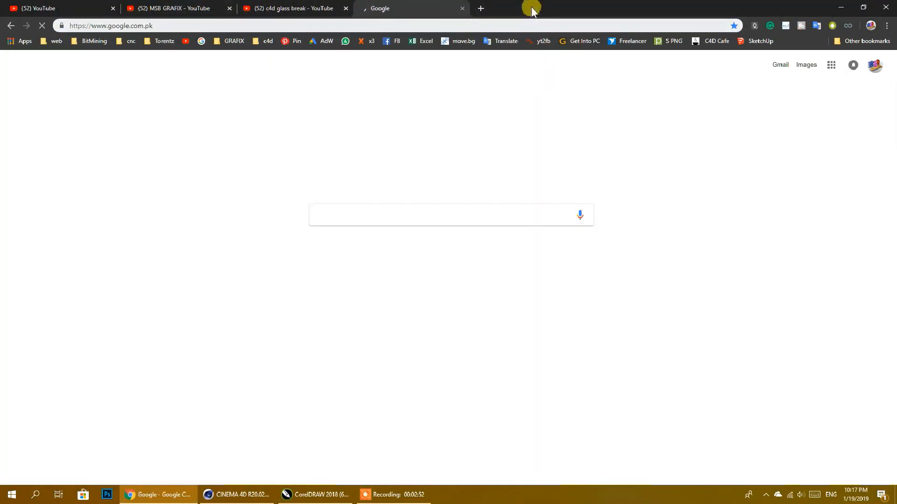
pyautogui.moveTo(533, 6); pyautogui.dragTo(547, 23)
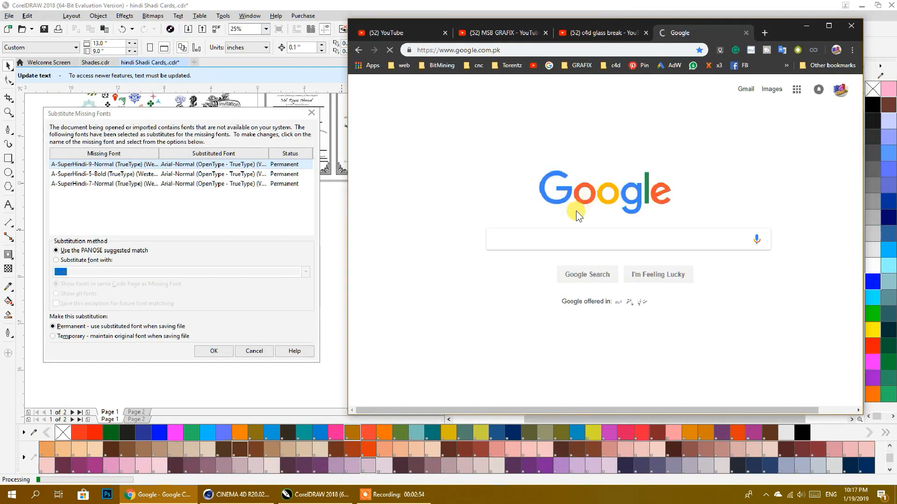
pyautogui.click(61, 167)
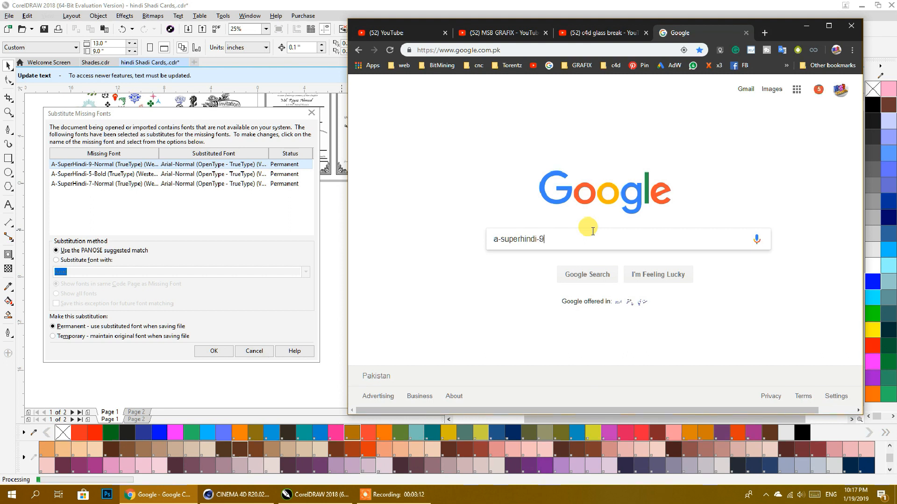
pyautogui.press('Return')
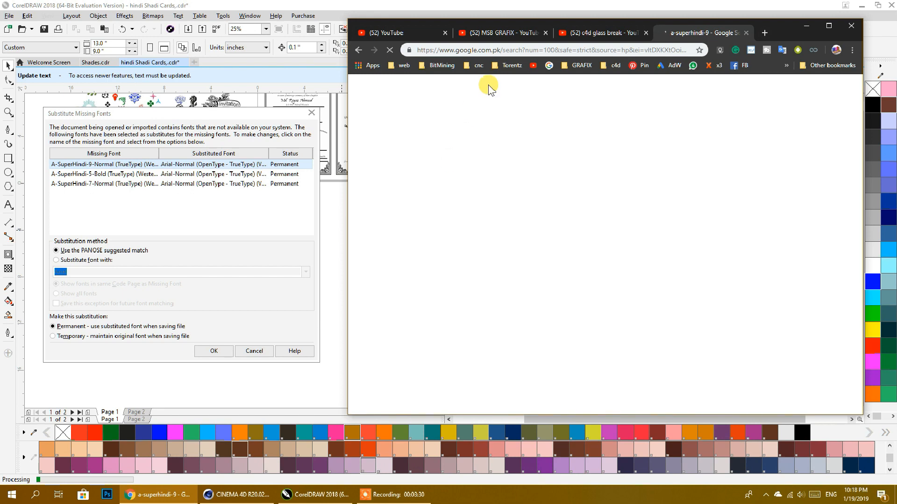
# Step: Minimize the browser to return to CorelDRAW and cancel the missing font substitution
pyautogui.click(586, 36)
pyautogui.click(678, 29)
pyautogui.click(808, 25)
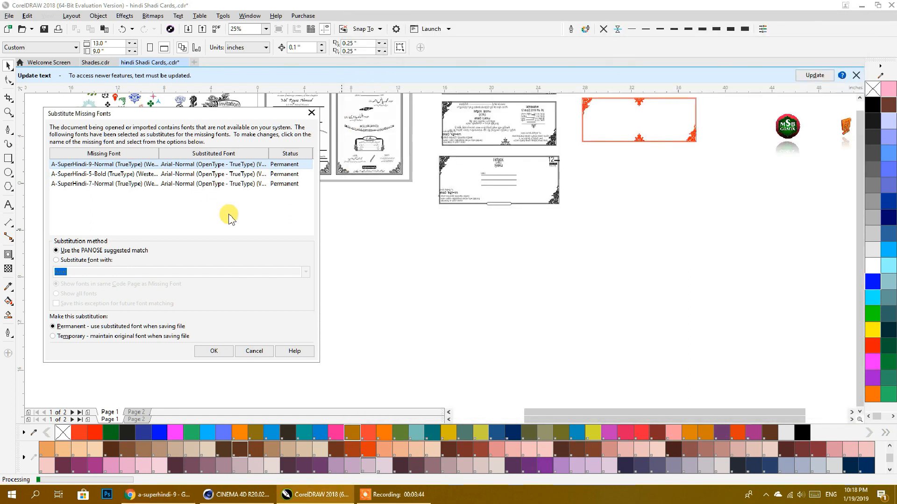
pyautogui.click(254, 352)
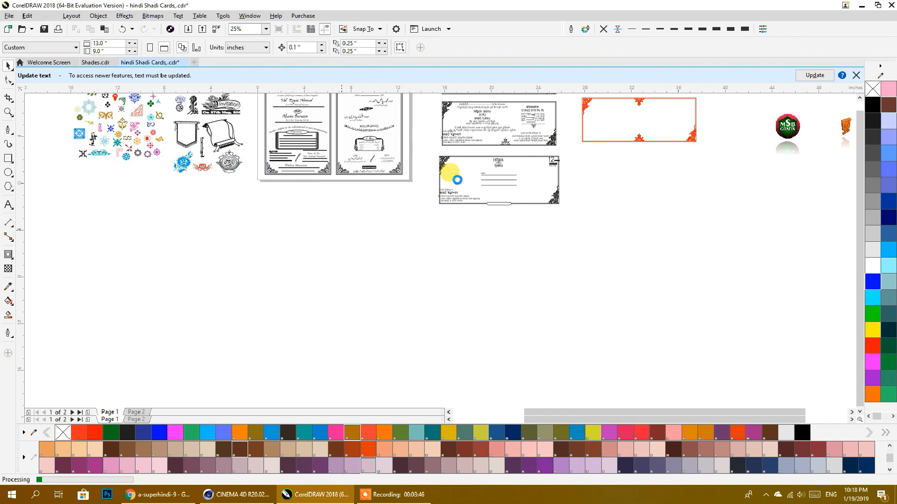
# Step: Examine the programme and RSVP text of the English wedding card and the coloured ornament collection beside it
pyautogui.scroll(-2, 466, 230)
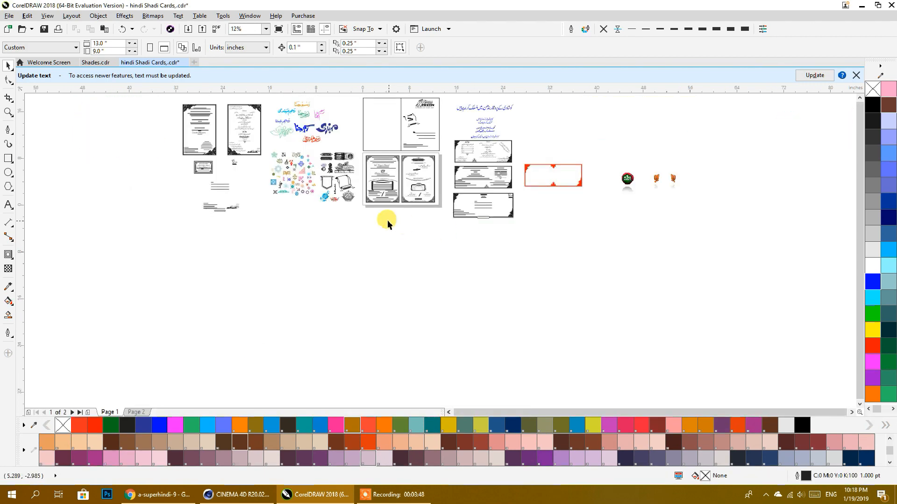
pyautogui.scroll(2, 404, 254)
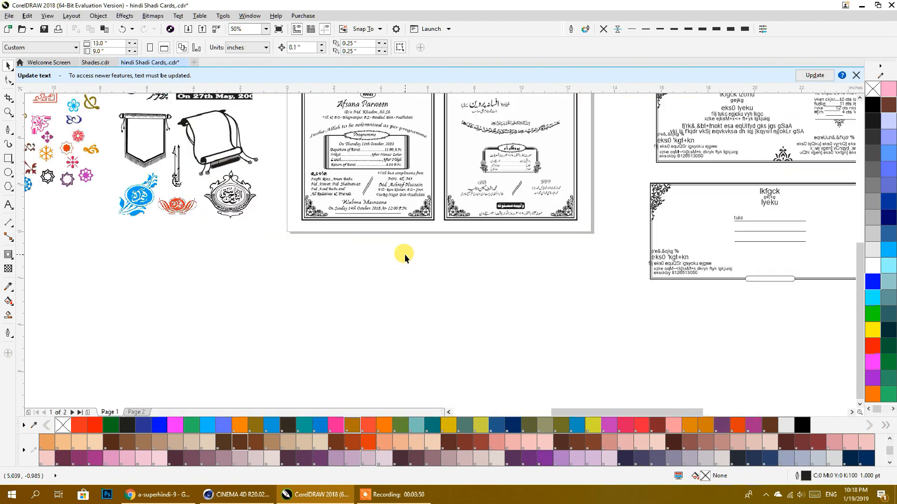
pyautogui.scroll(2, 362, 239)
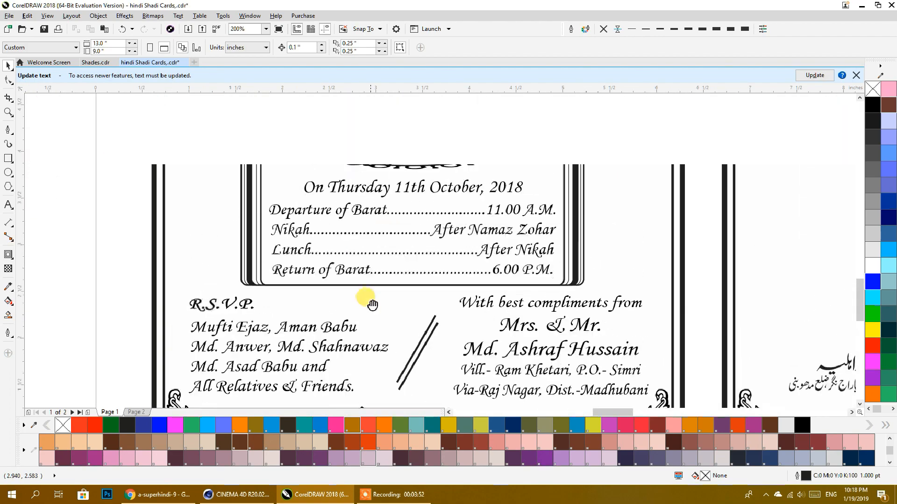
pyautogui.scroll(2, 273, 221)
pyautogui.scroll(-2, 453, 191)
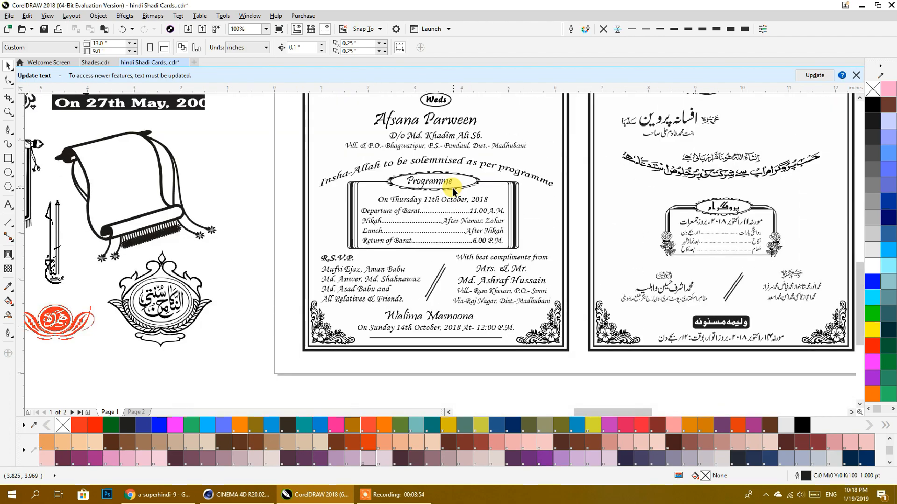
pyautogui.scroll(1, 567, 236)
pyautogui.moveTo(518, 281); pyautogui.dragTo(700, 298)
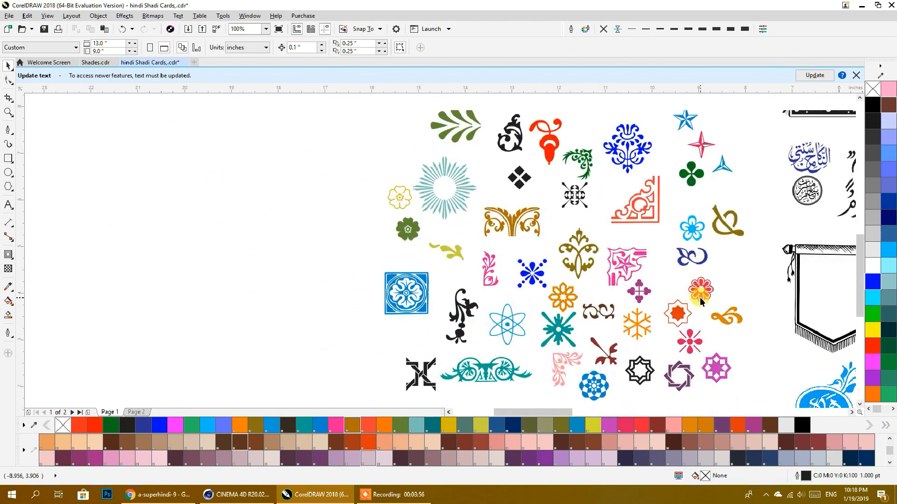
pyautogui.moveTo(639, 304); pyautogui.dragTo(604, 255)
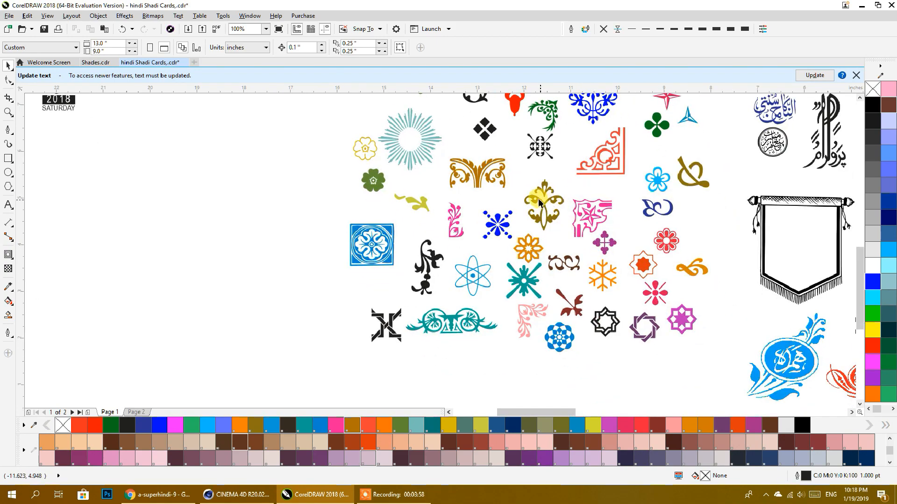
pyautogui.scroll(-1, 463, 194)
pyautogui.moveTo(640, 232); pyautogui.dragTo(444, 249)
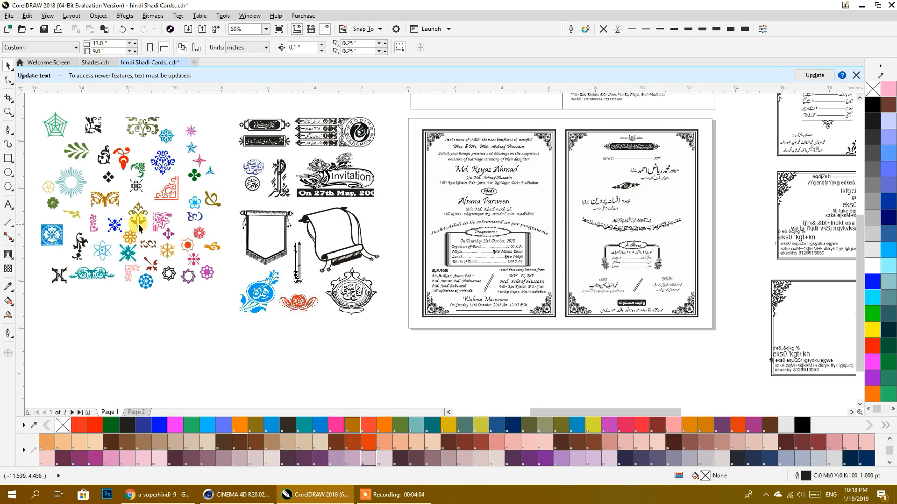
# Step: Move the invisible rectangle covering the ornaments to the empty area below them and give it a dark blue outline
pyautogui.click(150, 129)
pyautogui.click(130, 127)
pyautogui.moveTo(119, 112); pyautogui.dragTo(165, 143)
pyautogui.click(220, 129)
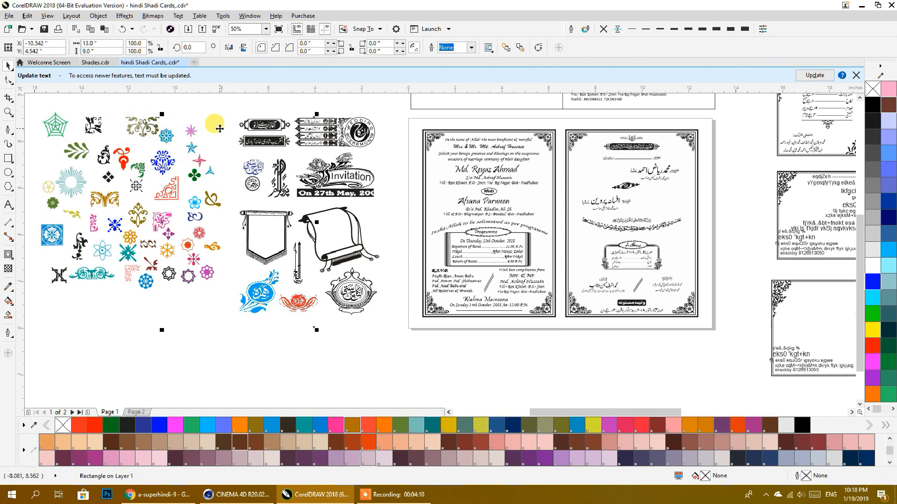
pyautogui.scroll(-2, 212, 121)
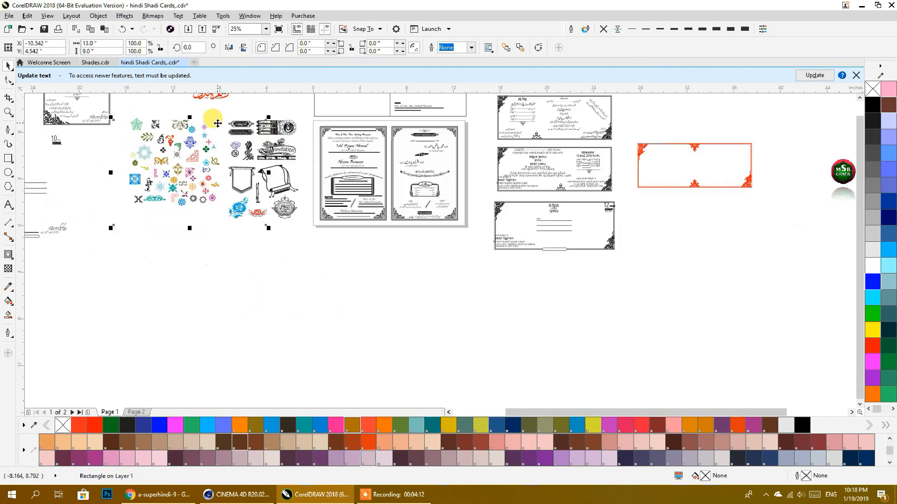
pyautogui.moveTo(212, 121); pyautogui.dragTo(124, 276)
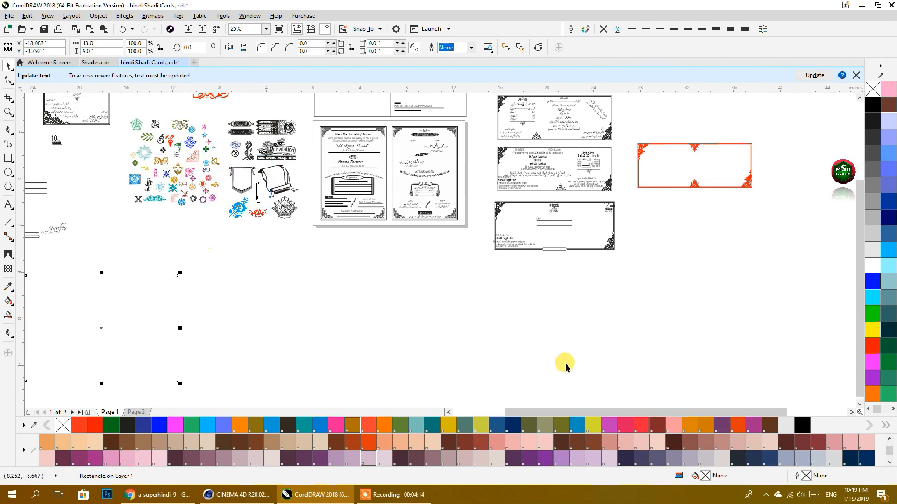
pyautogui.rightClick(497, 425)
pyautogui.moveTo(113, 307); pyautogui.dragTo(188, 315)
pyautogui.click(260, 234)
# Step: Place a copy of the olive symmetrical scroll ornament on the Urdu card beside the bride's name and fill it black
pyautogui.moveTo(169, 115); pyautogui.dragTo(190, 135)
pyautogui.moveTo(189, 135); pyautogui.dragTo(446, 166)
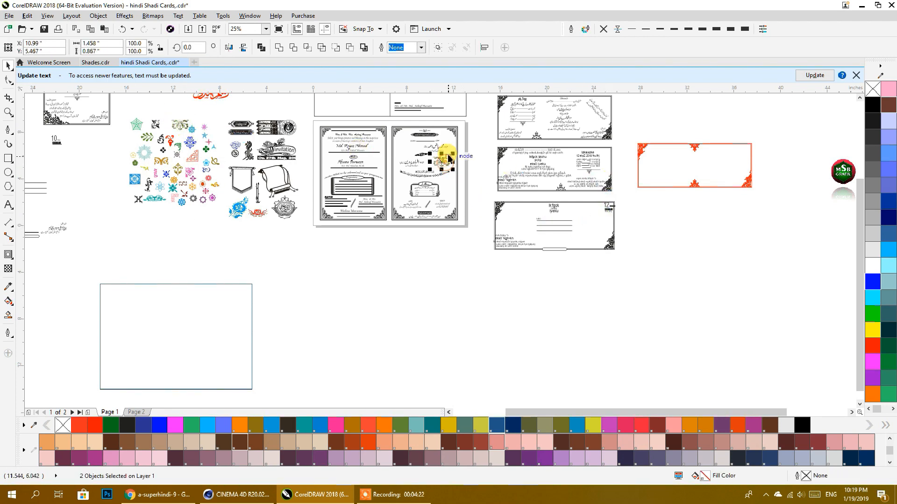
pyautogui.scroll(4, 448, 158)
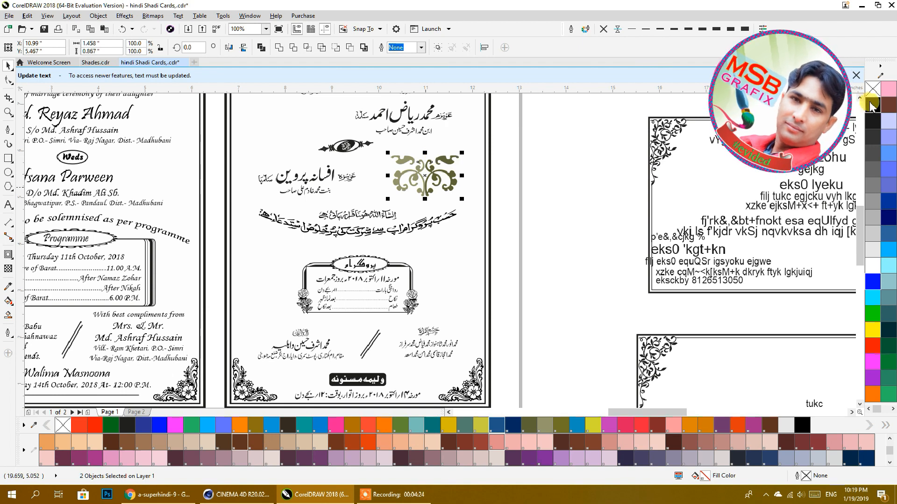
pyautogui.click(871, 107)
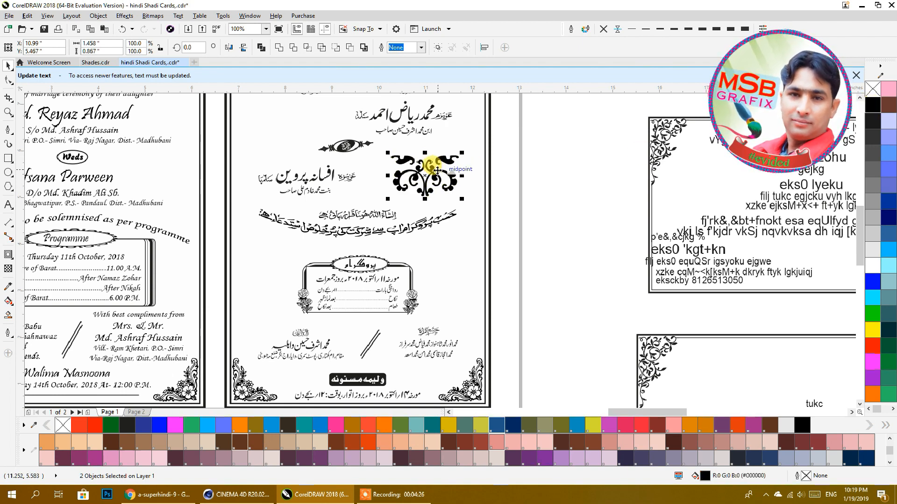
pyautogui.moveTo(437, 171); pyautogui.dragTo(516, 240)
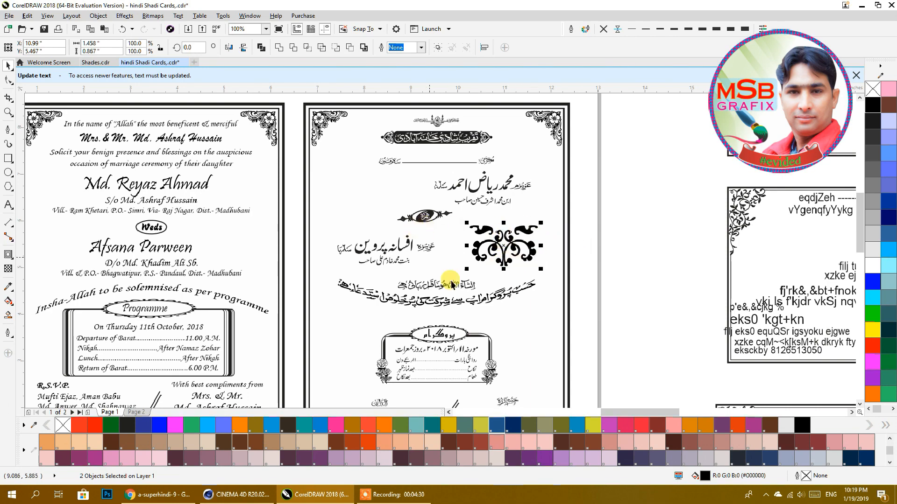
# Step: Place a copy of the small black flourish ornament and a mirrored duplicate on either side of the walima heading on the Urdu card
pyautogui.scroll(-1, 459, 315)
pyautogui.moveTo(317, 327); pyautogui.dragTo(649, 306)
pyautogui.moveTo(418, 285); pyautogui.dragTo(554, 311)
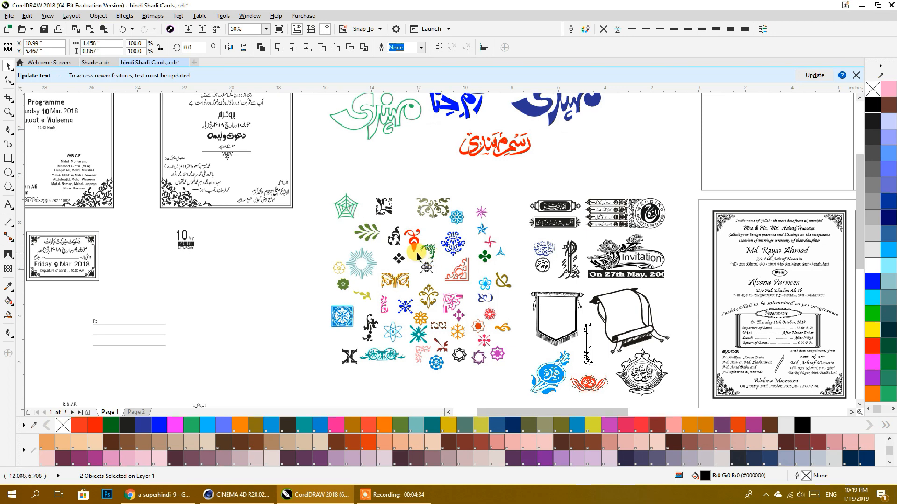
pyautogui.click(398, 246)
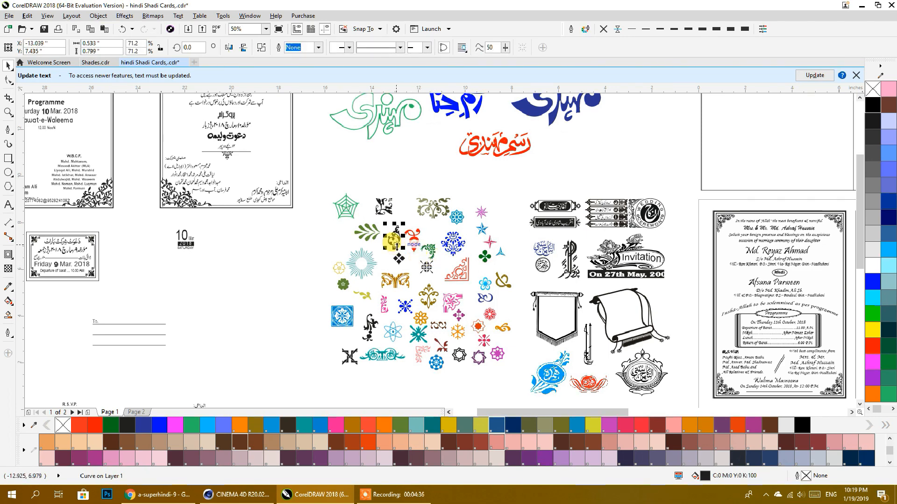
pyautogui.moveTo(397, 247); pyautogui.dragTo(270, 151)
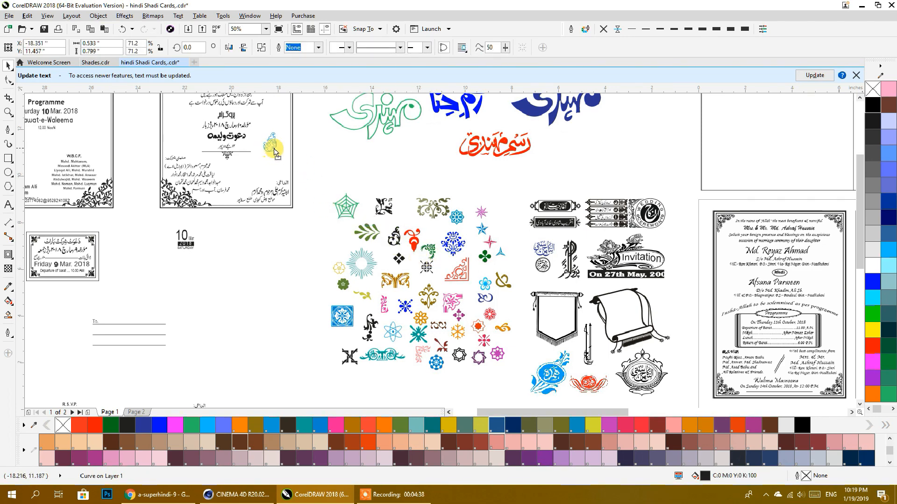
pyautogui.moveTo(279, 141); pyautogui.dragTo(190, 149)
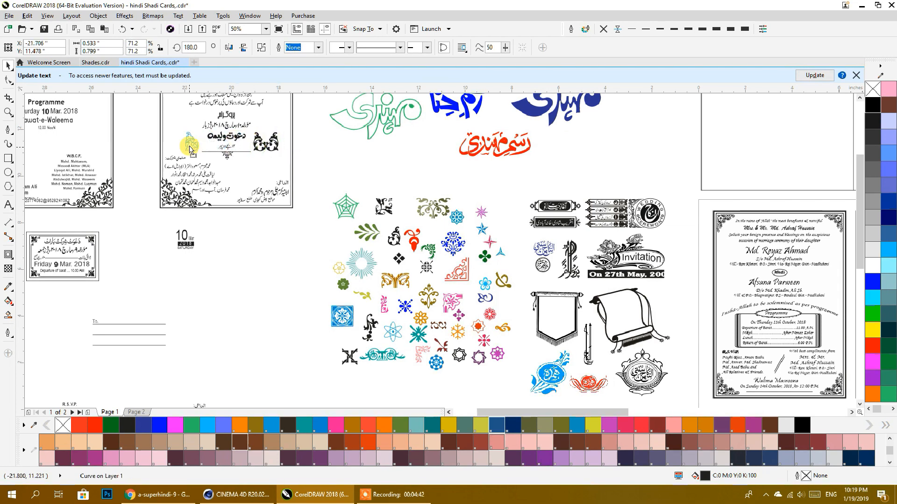
pyautogui.click(305, 162)
# Step: Move both flourish ornaments beside the walima heading slightly upward together on the Urdu card
pyautogui.moveTo(320, 183); pyautogui.dragTo(370, 273)
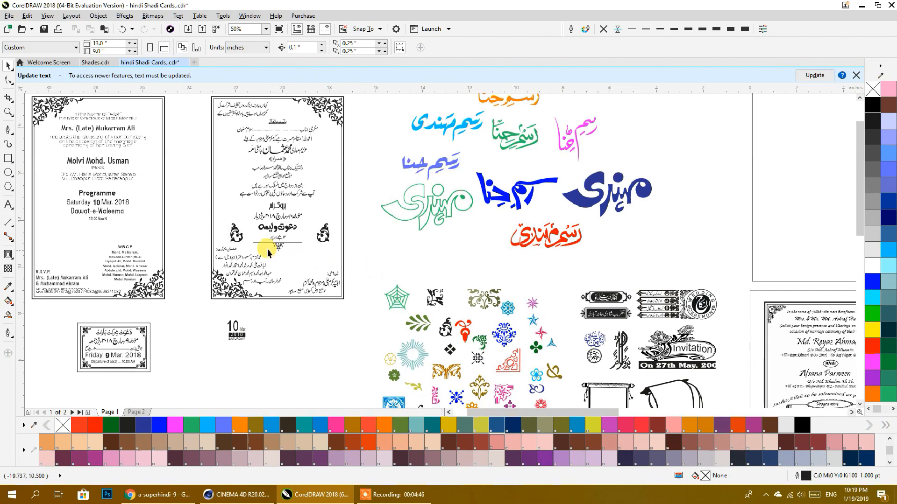
pyautogui.click(229, 240)
pyautogui.keyDown('shift'); pyautogui.click(330, 249); pyautogui.keyUp('shift')
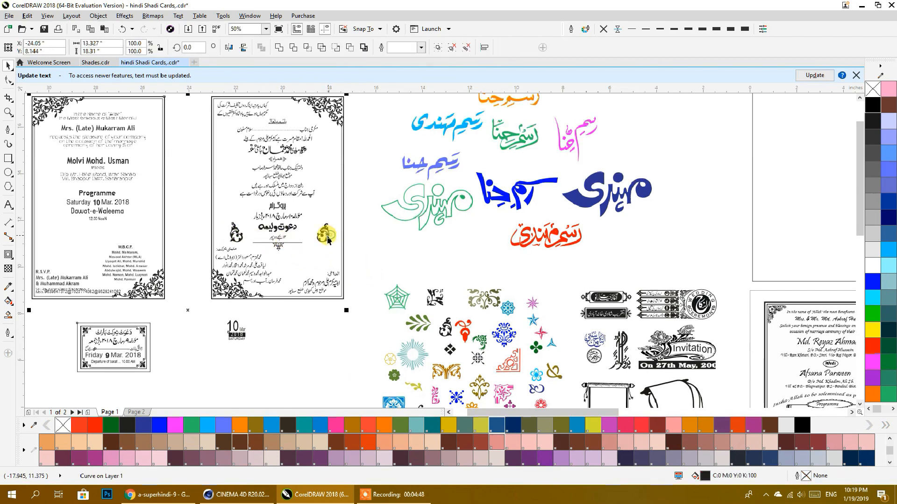
pyautogui.click(330, 248)
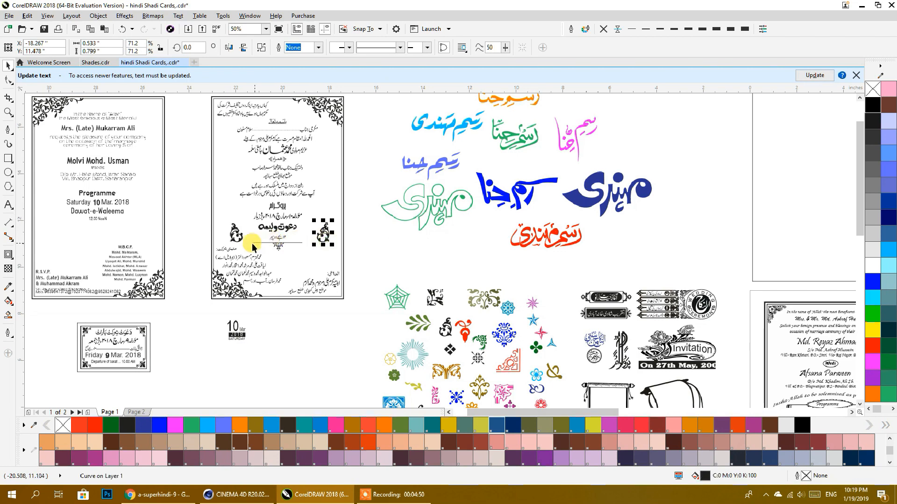
pyautogui.keyDown('shift'); pyautogui.click(232, 243); pyautogui.keyUp('shift')
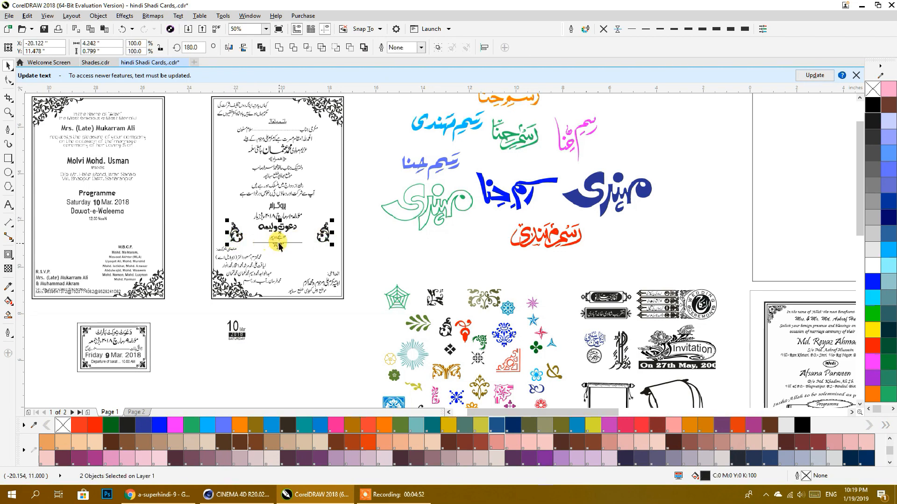
pyautogui.moveTo(284, 230); pyautogui.dragTo(283, 213)
pyautogui.click(360, 242)
# Step: Examine the faded reflections beneath the MSB GRAFIX badge and the two orange emblems beyond the card designs
pyautogui.scroll(-2, 360, 242)
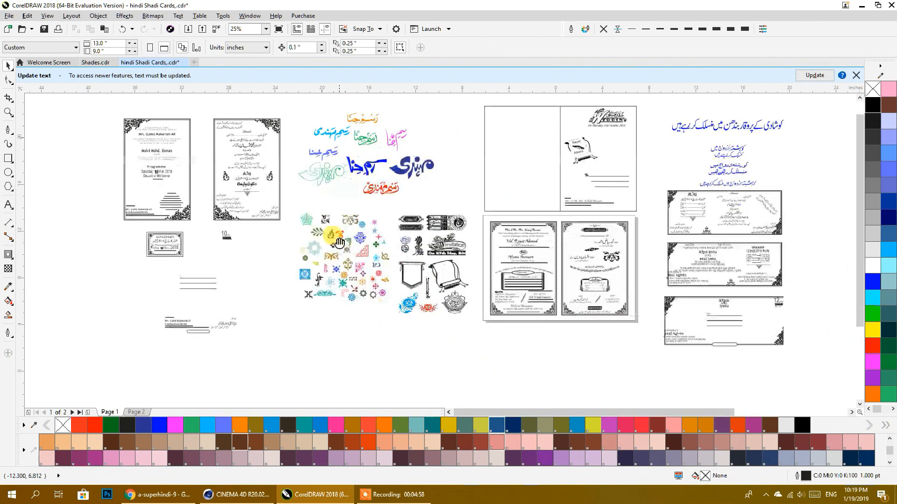
pyautogui.scroll(-2, 516, 262)
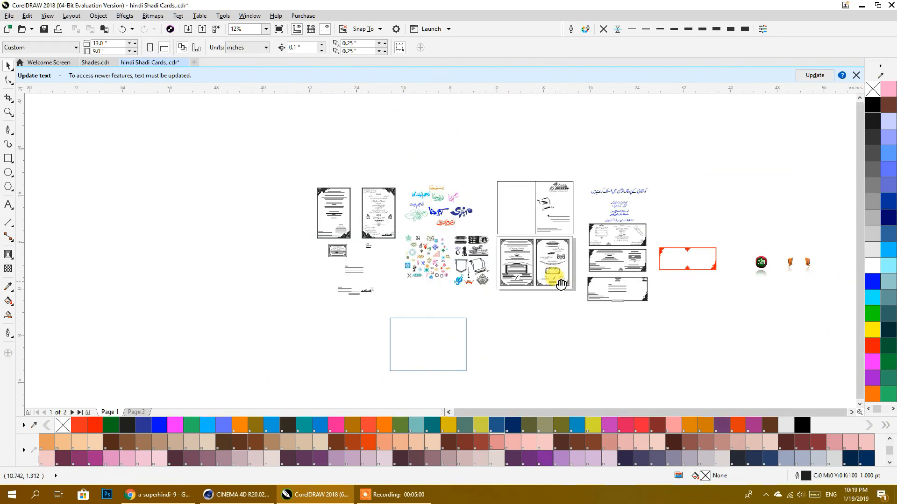
pyautogui.scroll(3, 593, 246)
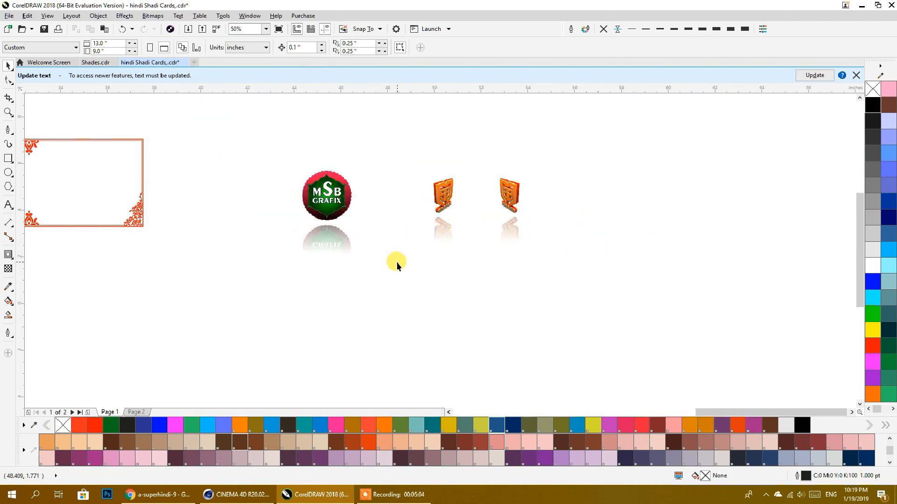
pyautogui.click(442, 245)
pyautogui.moveTo(456, 290); pyautogui.dragTo(248, 264)
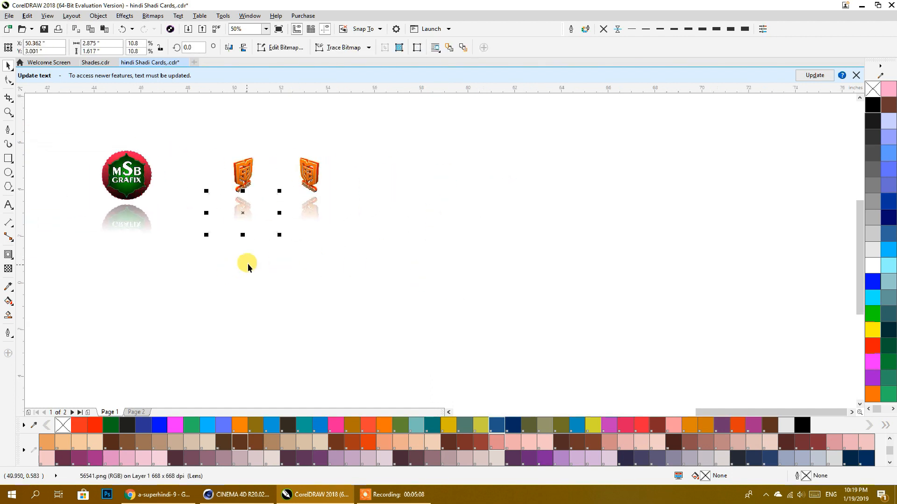
pyautogui.click(383, 293)
pyautogui.moveTo(383, 293); pyautogui.dragTo(213, 310)
# Step: Add the artistic text "msbgrafix" in Arial in the empty area beside the orange emblems and enlarge it to about 354 pt
pyautogui.rightClick(464, 192)
pyautogui.press('Escape')
pyautogui.click(8, 205)
pyautogui.click(324, 207)
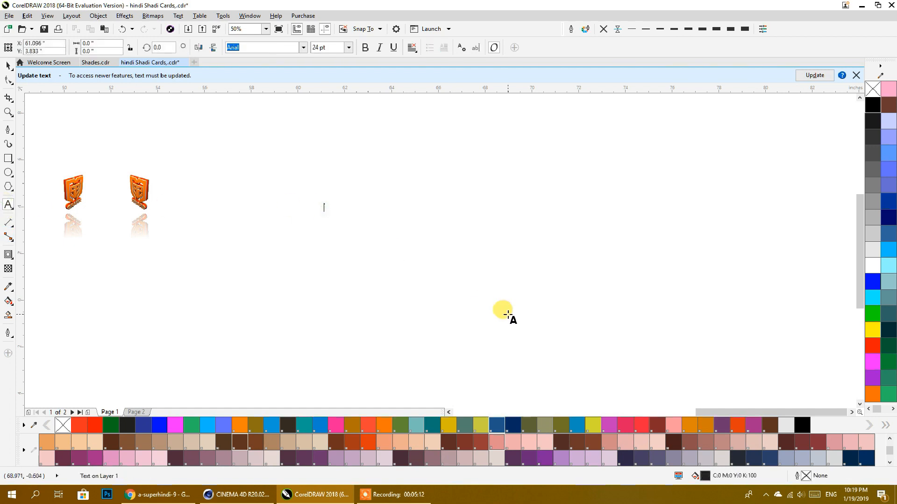
pyautogui.write('msb')
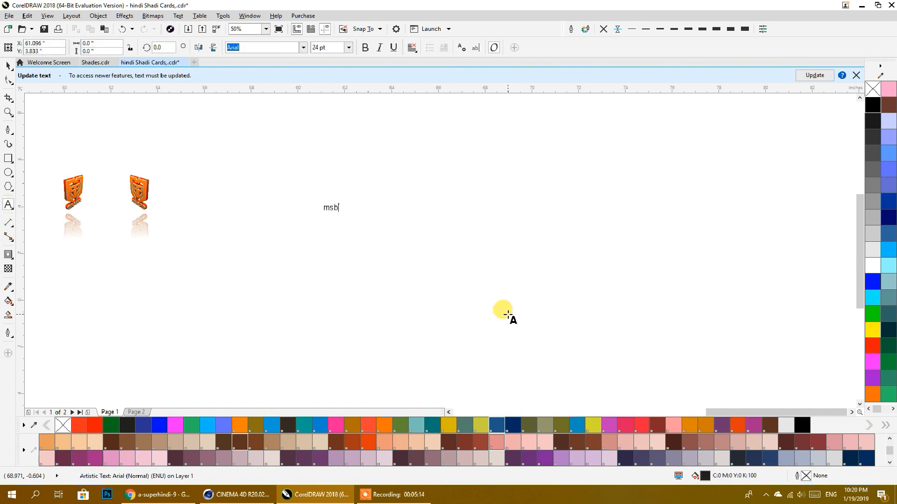
pyautogui.write('grafix')
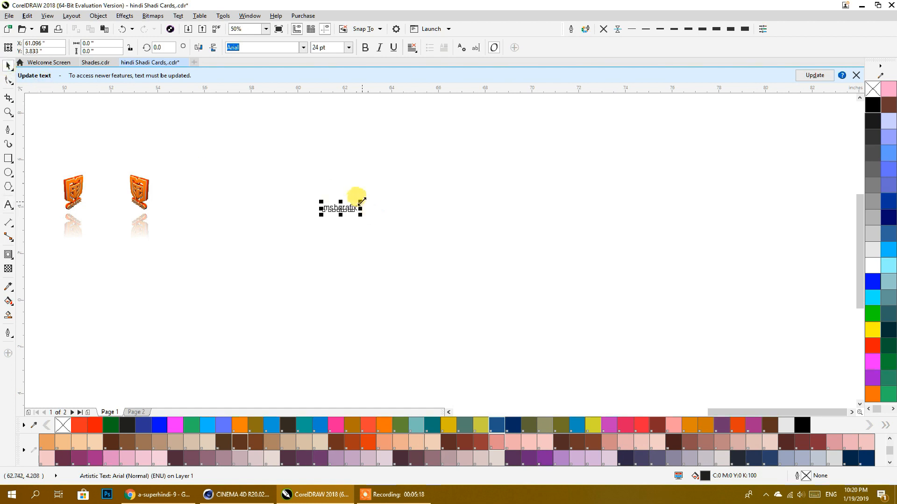
pyautogui.moveTo(360, 202); pyautogui.dragTo(815, 98)
pyautogui.moveTo(680, 144); pyautogui.dragTo(627, 186)
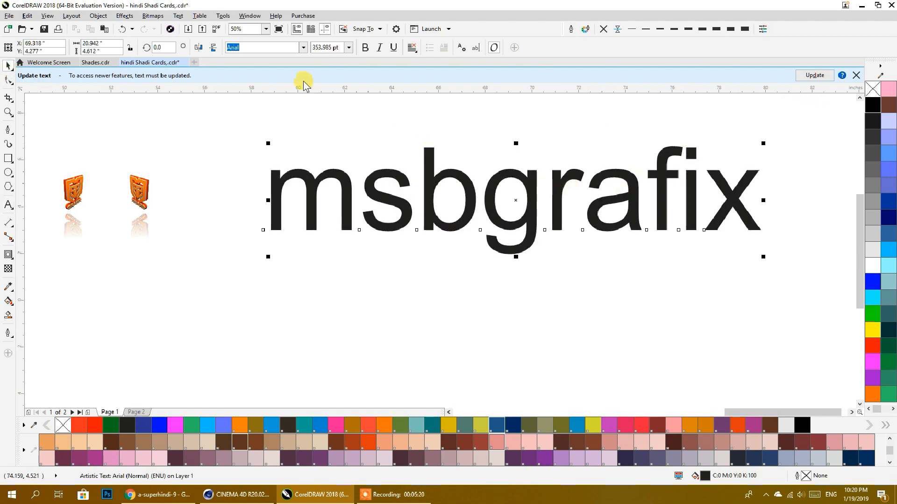
# Step: Change the msbgrafix text to uppercase and make it bold
pyautogui.click(178, 16)
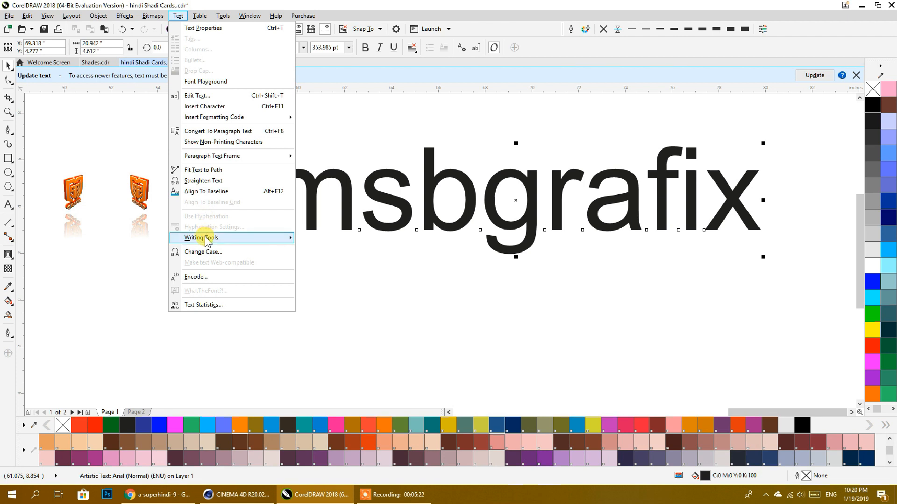
pyautogui.click(200, 250)
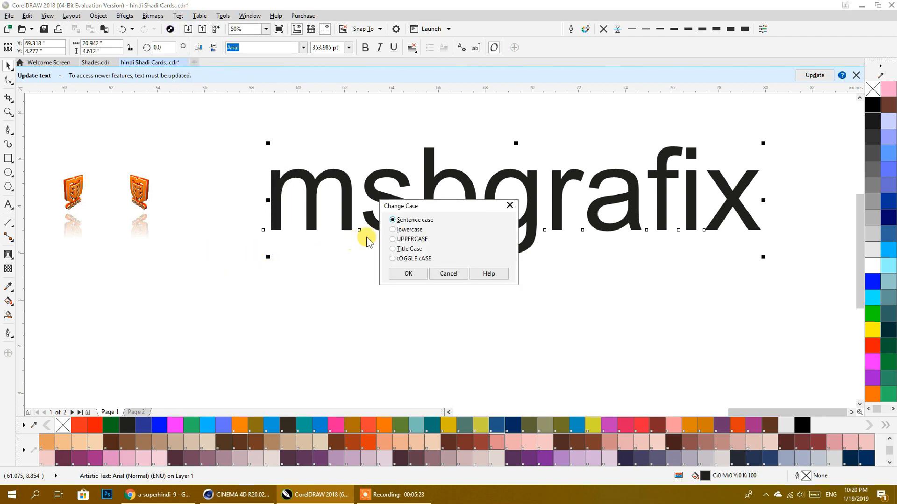
pyautogui.click(408, 272)
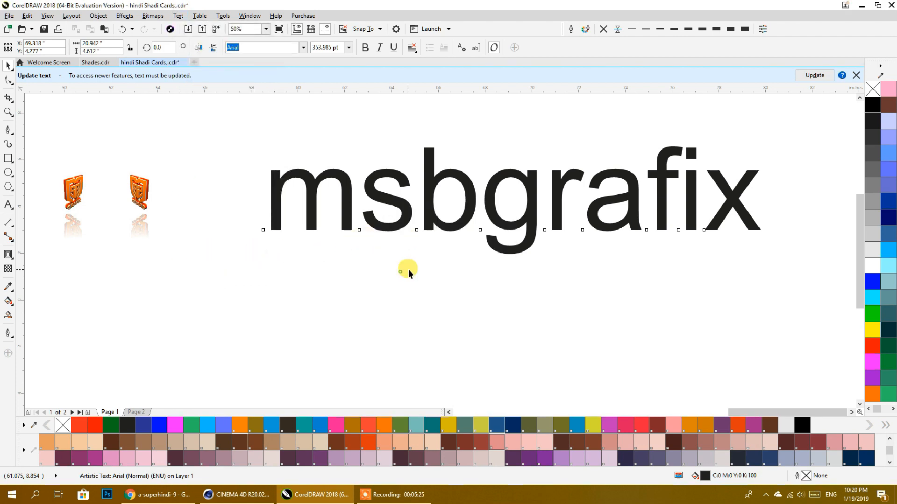
pyautogui.click(364, 47)
pyautogui.scroll(-2, 354, 174)
pyautogui.scroll(2, 421, 241)
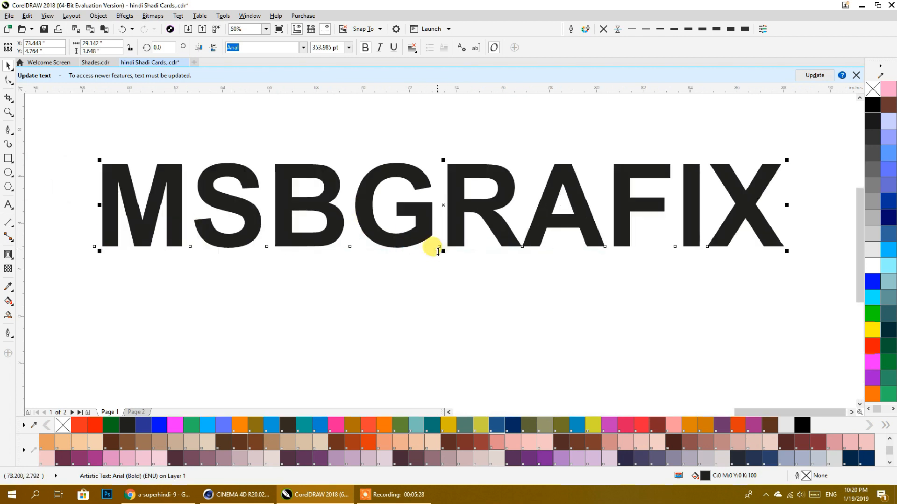
# Step: Skew the MSBGRAFIX text horizontally so its letters slant to the right, about 30.5 inches wide overall
pyautogui.moveTo(432, 234); pyautogui.dragTo(427, 216)
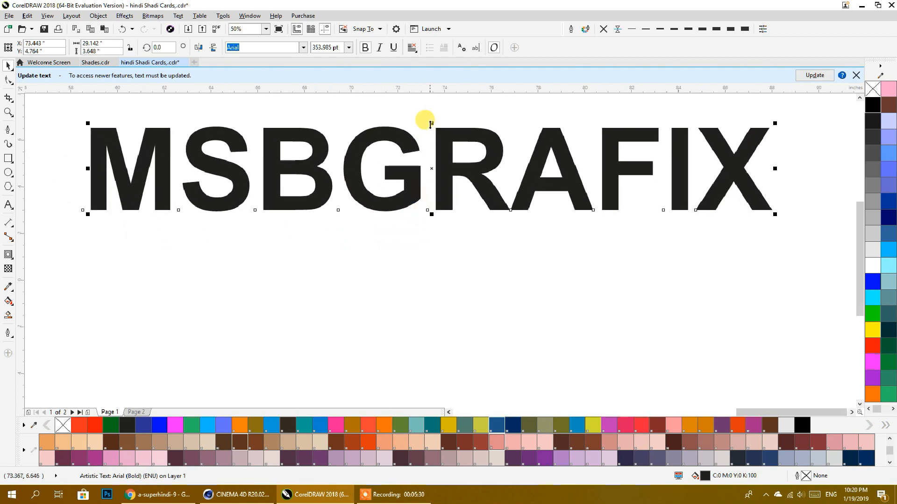
pyautogui.click(418, 150)
pyautogui.moveTo(431, 123); pyautogui.dragTo(463, 124)
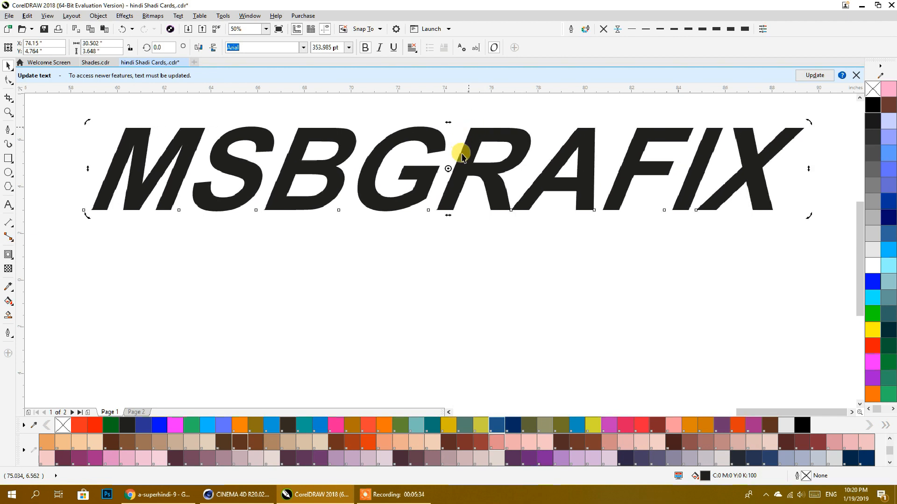
pyautogui.click(447, 139)
pyautogui.click(439, 139)
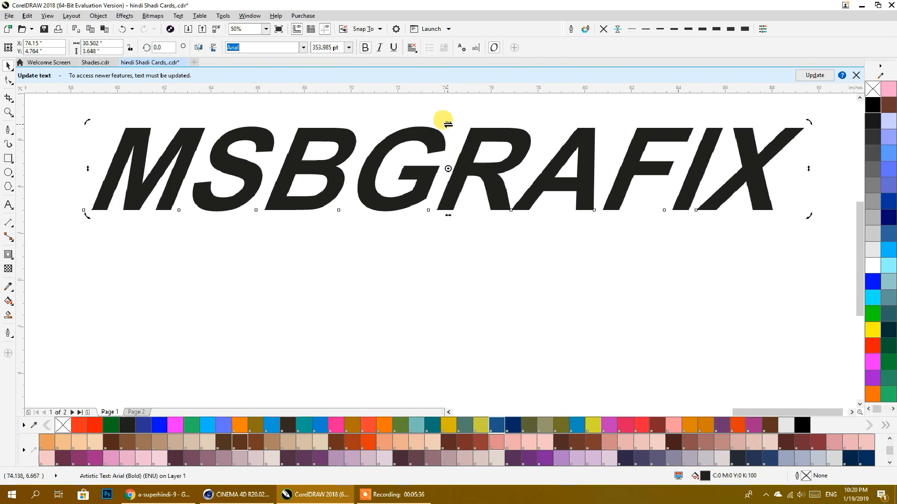
# Step: Create a vertically flipped copy of the slanted text directly beneath the original and shift it 0.7 inches down
pyautogui.moveTo(447, 125); pyautogui.dragTo(455, 232)
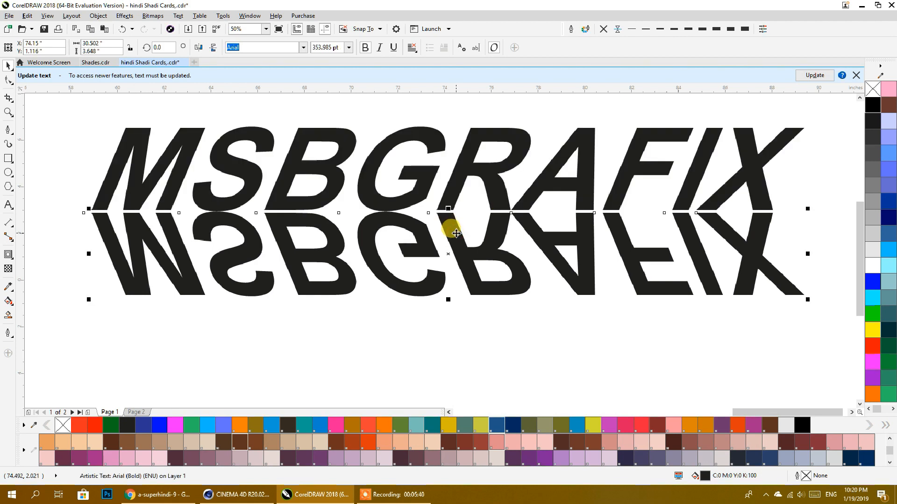
pyautogui.press('Down')
pyautogui.press('Down')
pyautogui.press('Down')
pyautogui.press('Down')
pyautogui.press('Down')
pyautogui.press('Down')
pyautogui.press('Down')
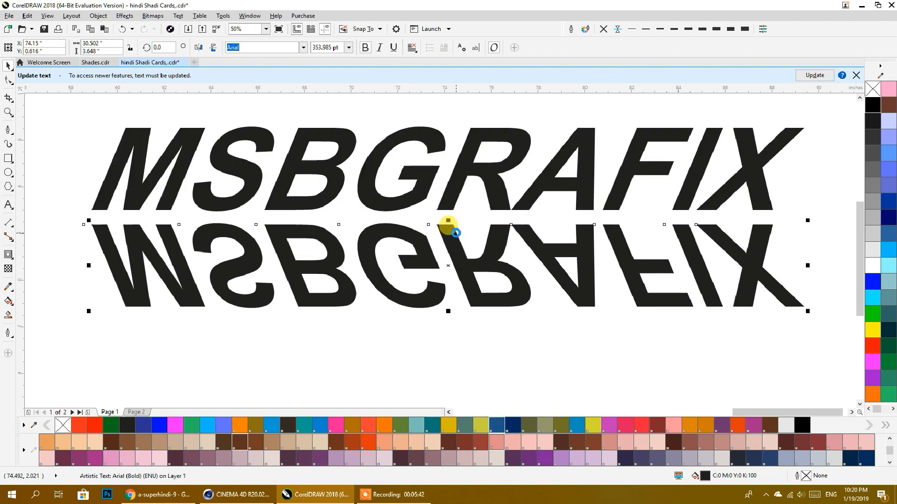
# Step: Fill both the MSBGRAFIX text and its flipped copy with olive green PANTONE 5757 C
pyautogui.scroll(-1, 401, 324)
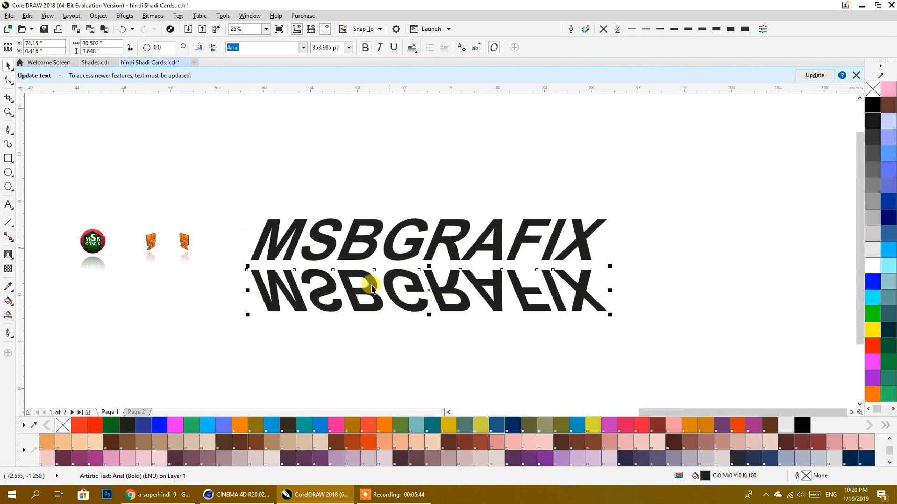
pyautogui.moveTo(216, 185); pyautogui.dragTo(662, 350)
pyautogui.click(561, 425)
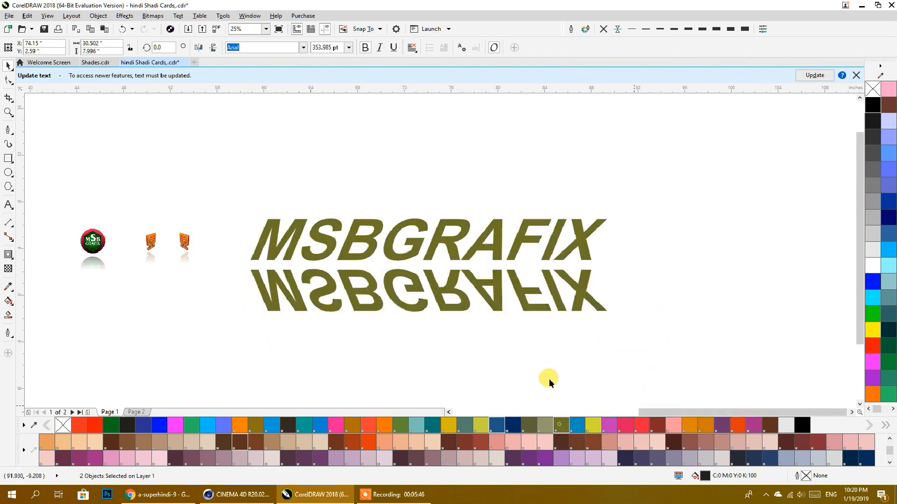
# Step: Apply a linear transparency to the flipped text copy, fading it out downward as a reflection
pyautogui.scroll(1, 455, 325)
pyautogui.click(488, 287)
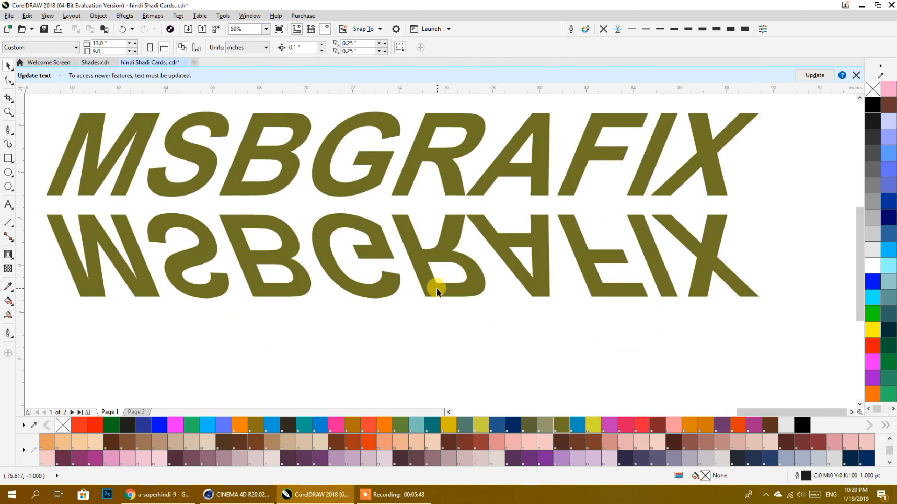
pyautogui.click(8, 269)
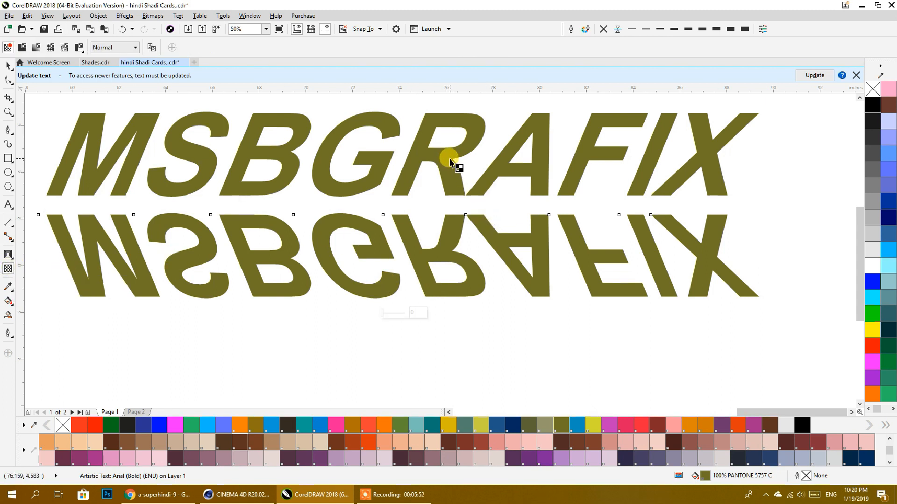
pyautogui.moveTo(450, 168); pyautogui.dragTo(450, 290)
pyautogui.click(9, 66)
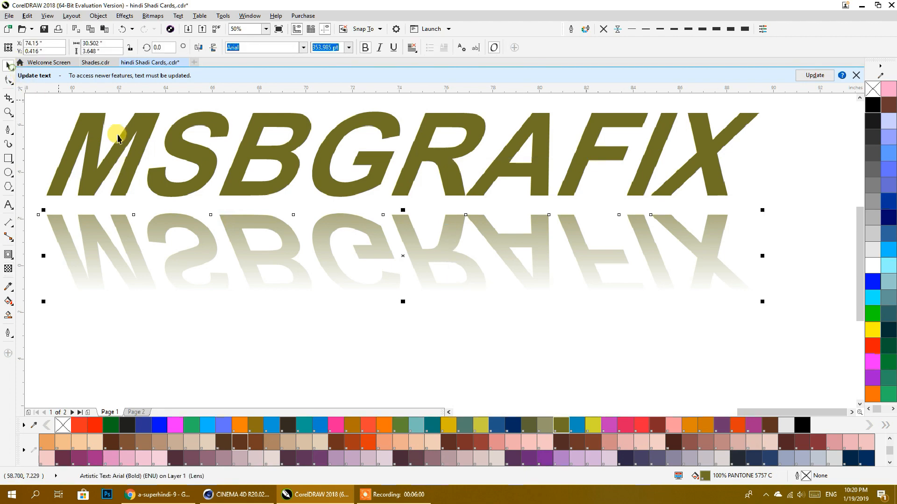
pyautogui.scroll(-2, 481, 264)
pyautogui.click(677, 276)
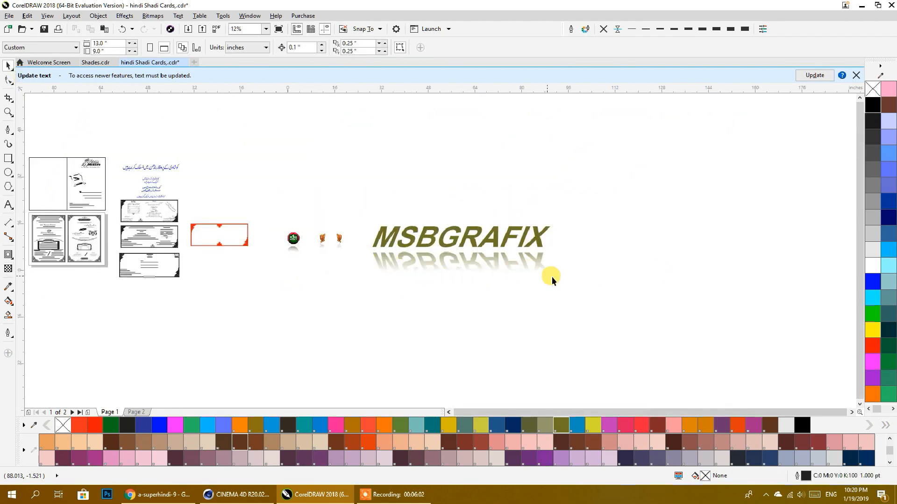
pyautogui.scroll(-2, 551, 277)
pyautogui.scroll(2, 537, 275)
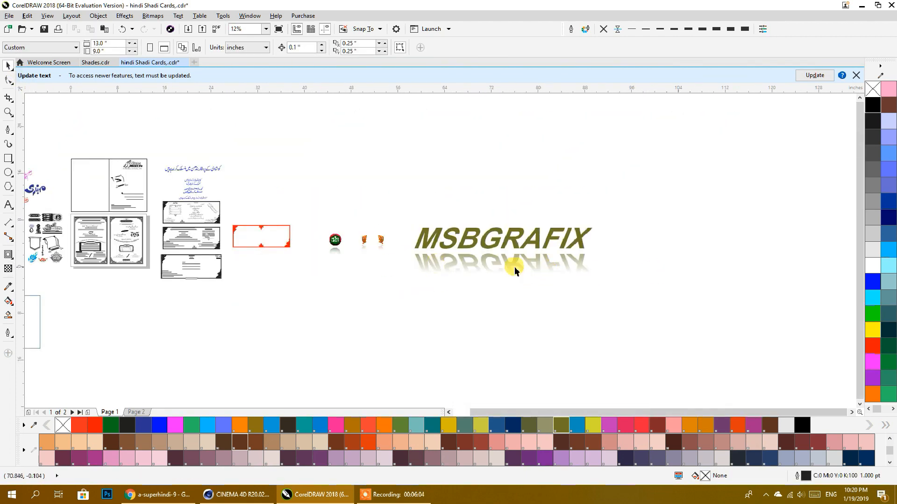
pyautogui.scroll(4, 350, 252)
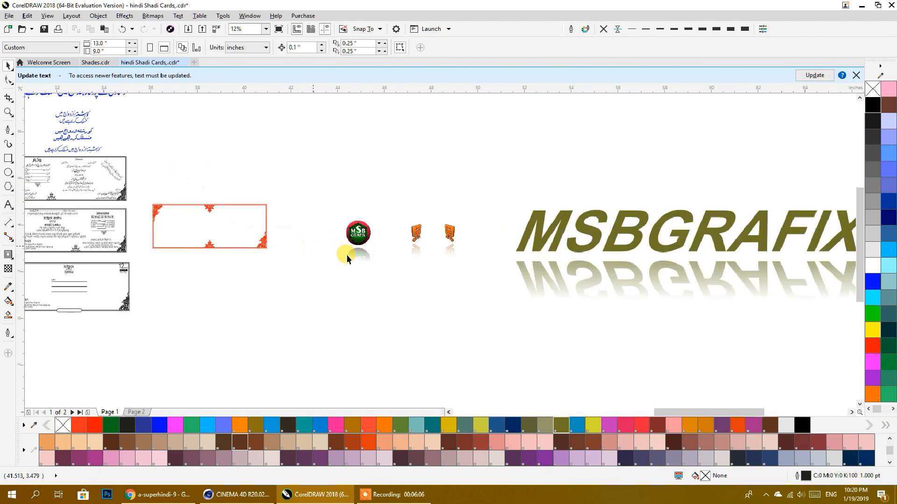
pyautogui.moveTo(510, 279); pyautogui.dragTo(115, 217)
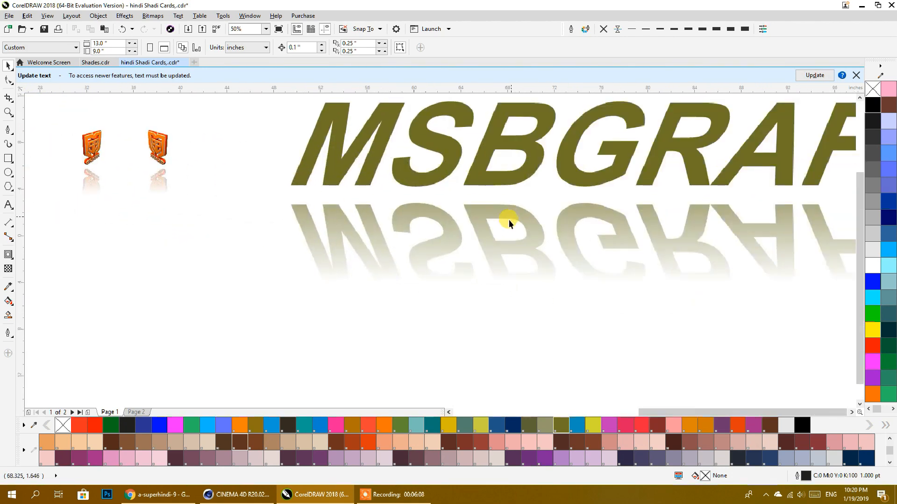
# Step: Import 14.cdr from the Shadi folder and place the blue frame in the empty area beyond the MSBGRAFIX text, about 8.9 by 12.3 inches
pyautogui.scroll(-2, 508, 218)
pyautogui.moveTo(555, 233); pyautogui.dragTo(308, 218)
pyautogui.rightClick(566, 220)
pyautogui.click(590, 273)
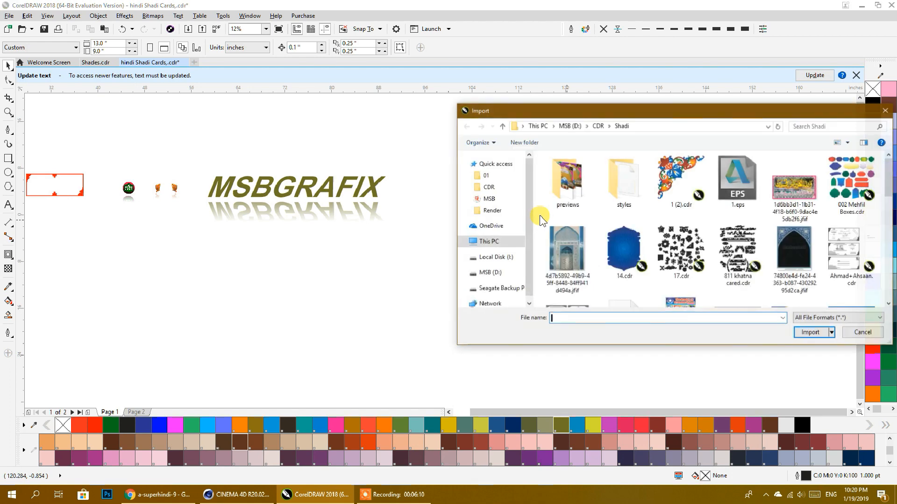
pyautogui.scroll(-1, 609, 246)
pyautogui.scroll(3, 608, 271)
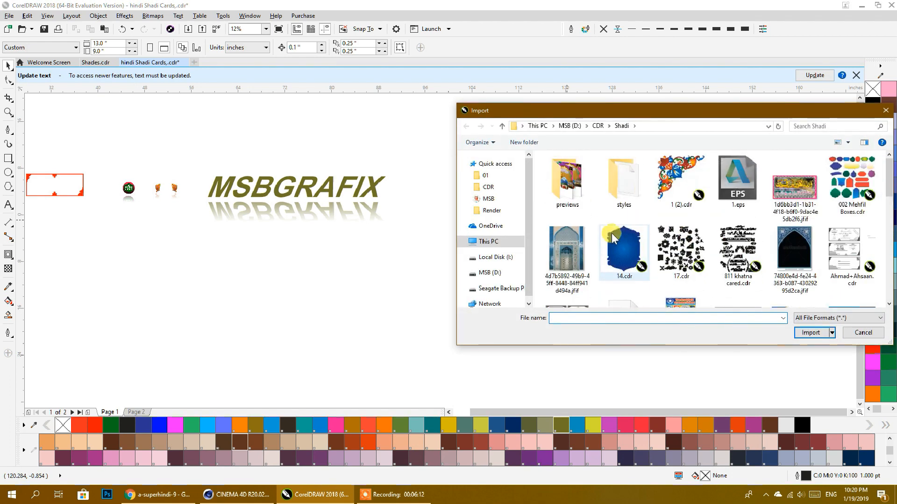
pyautogui.click(614, 254)
pyautogui.click(826, 354)
pyautogui.moveTo(491, 166); pyautogui.dragTo(550, 244)
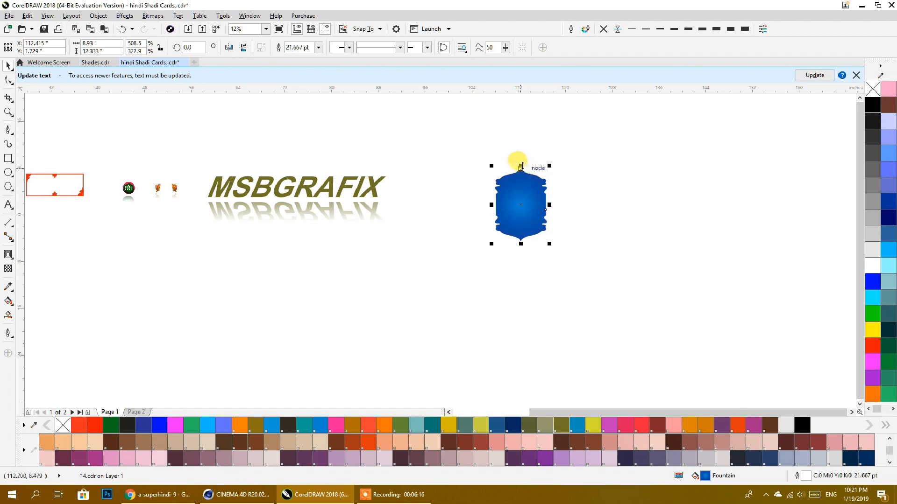
# Step: Create a vertically mirrored copy of the blue frame directly beneath it and fade the copy out downward with a linear transparency
pyautogui.moveTo(520, 166); pyautogui.dragTo(520, 280)
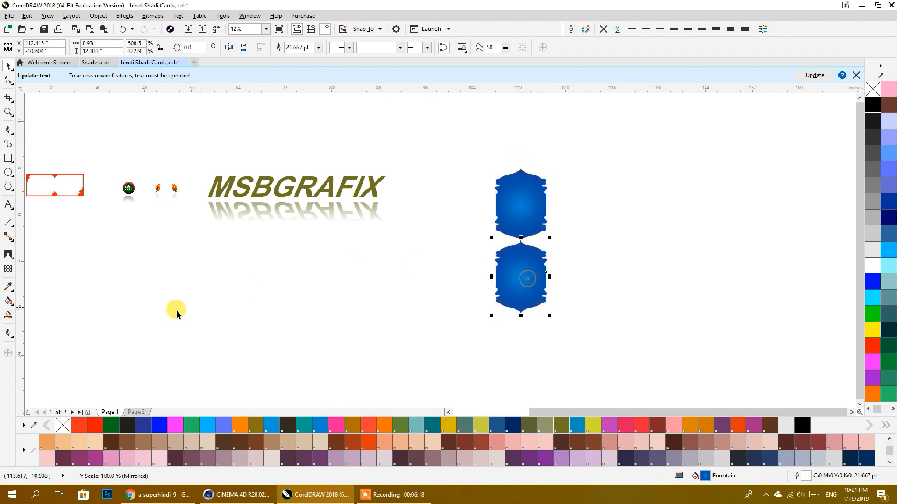
pyautogui.click(8, 269)
pyautogui.moveTo(524, 214); pyautogui.dragTo(525, 264)
pyautogui.moveTo(523, 213); pyautogui.dragTo(526, 180)
pyautogui.moveTo(526, 263); pyautogui.dragTo(526, 292)
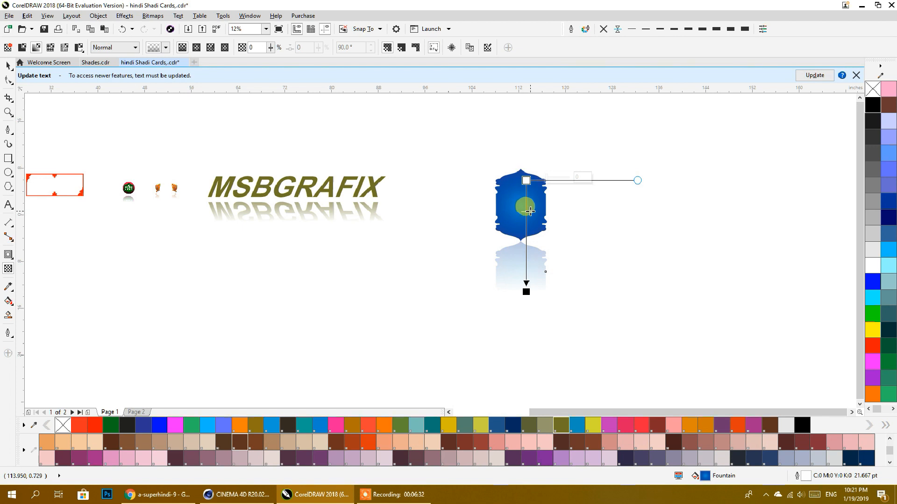
# Step: Shift the faded frame reflection 1.2 inches down, leaving a gap below the original frame
pyautogui.click(8, 66)
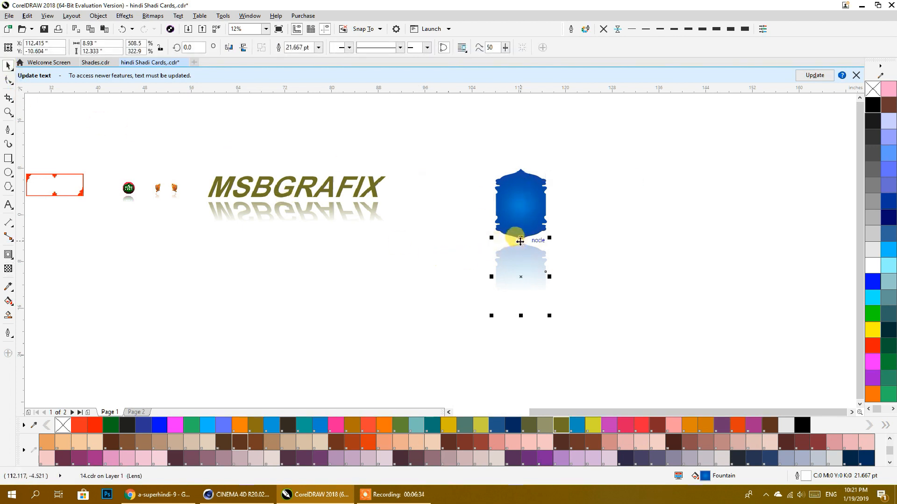
pyautogui.scroll(2, 519, 241)
pyautogui.press('Down')
pyautogui.press('Down')
pyautogui.press('Down')
pyautogui.press('Down')
pyautogui.press('Down')
pyautogui.press('Down')
pyautogui.press('Down')
pyautogui.press('Down')
pyautogui.press('Down')
pyautogui.press('Down')
pyautogui.press('Down')
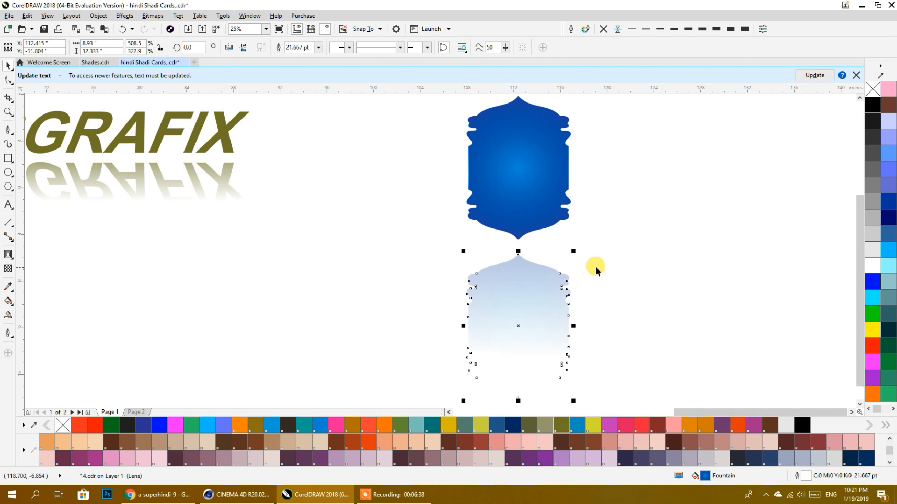
pyautogui.click(607, 260)
# Step: Import Millad e Mustafa1.cdr from the Shadi folder and place it below the MSBGRAFIX text, about 29.8 by 12.1 inches
pyautogui.scroll(-4, 610, 229)
pyautogui.moveTo(545, 250); pyautogui.dragTo(532, 228)
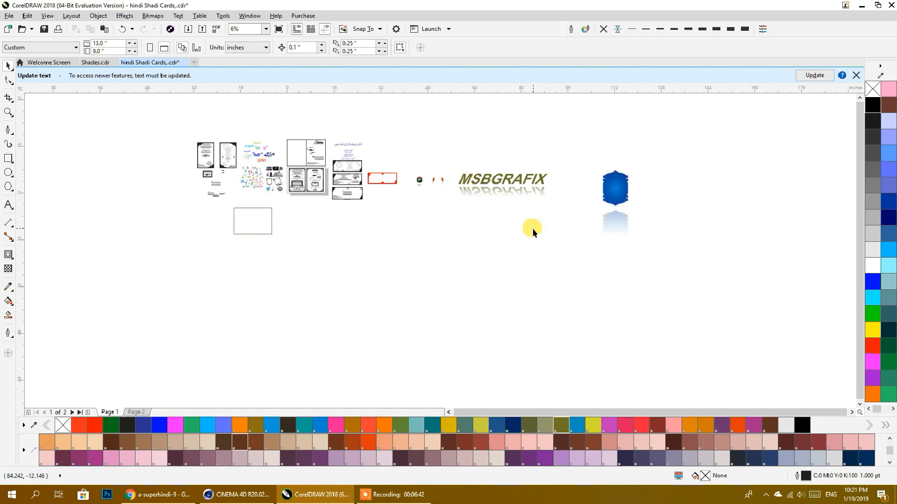
pyautogui.rightClick(452, 232)
pyautogui.click(472, 285)
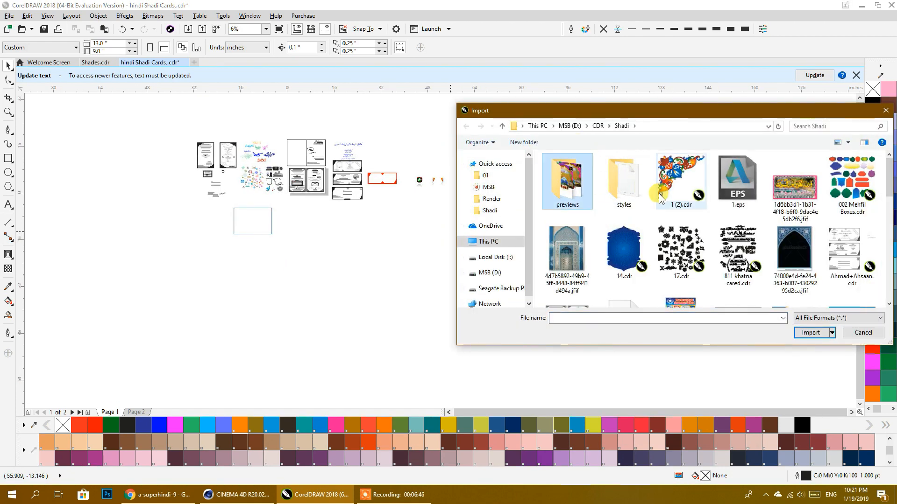
pyautogui.scroll(-1, 672, 219)
pyautogui.scroll(-3, 672, 222)
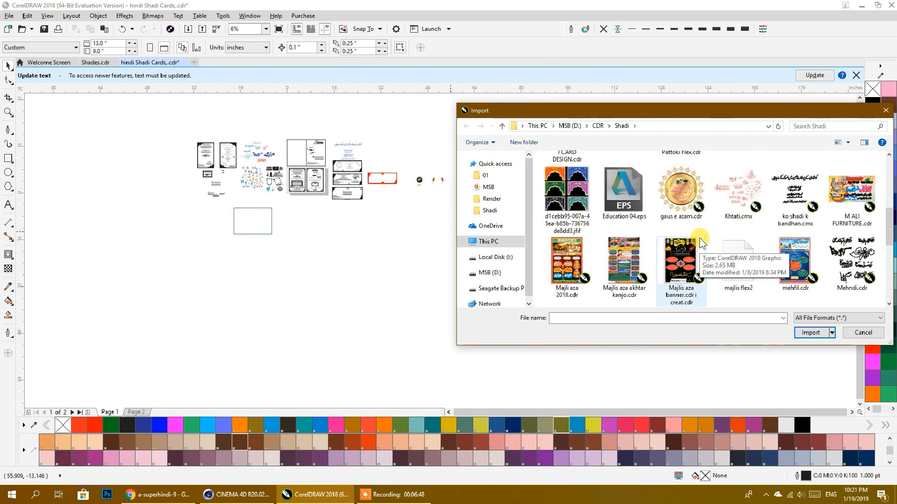
pyautogui.scroll(-2, 700, 233)
pyautogui.scroll(-1, 726, 240)
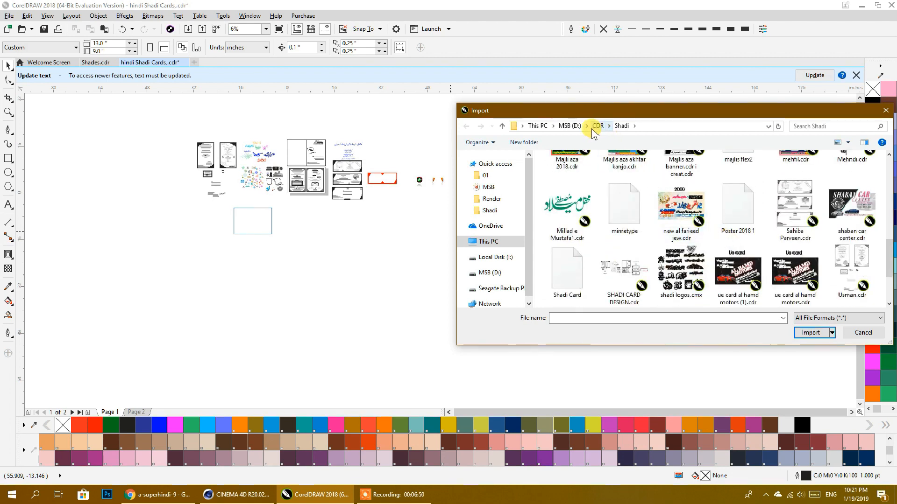
pyautogui.click(579, 204)
pyautogui.click(809, 346)
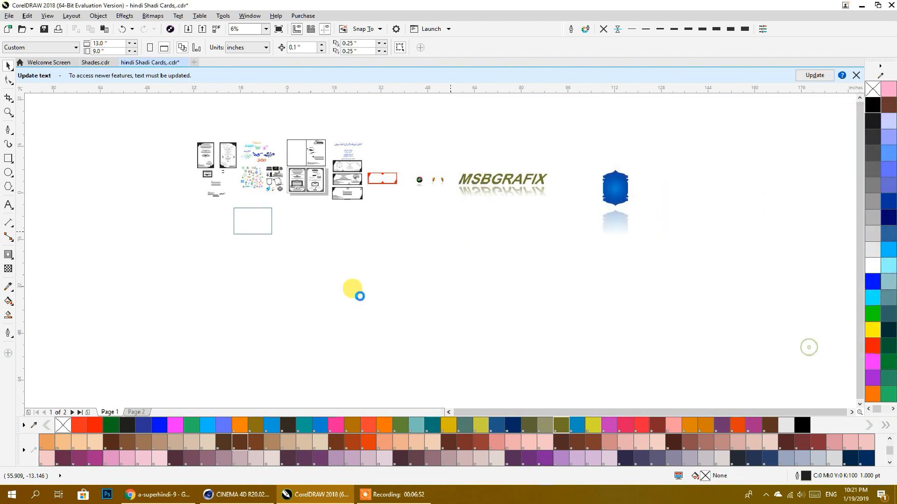
pyautogui.moveTo(452, 222); pyautogui.dragTo(529, 262)
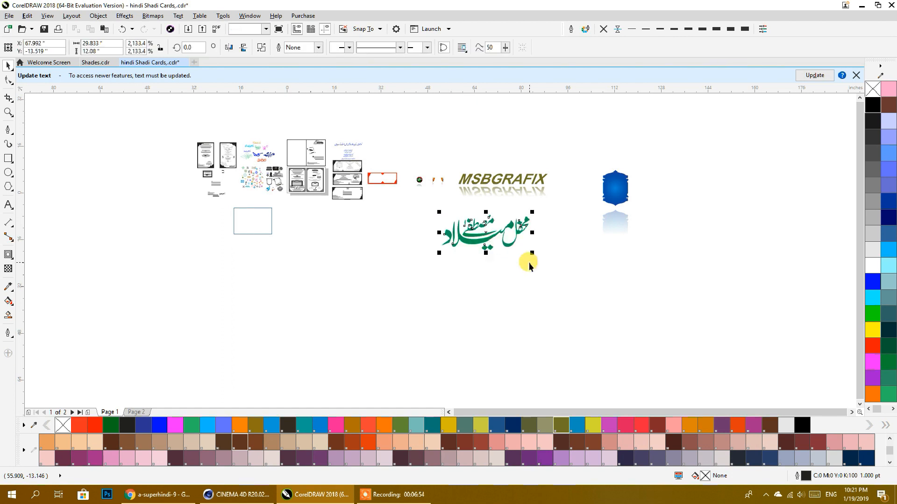
# Step: Apply a soft edge bevel with a 0.333 inch distance to the imported green calligraphy
pyautogui.hotkey('shift', 'F2')
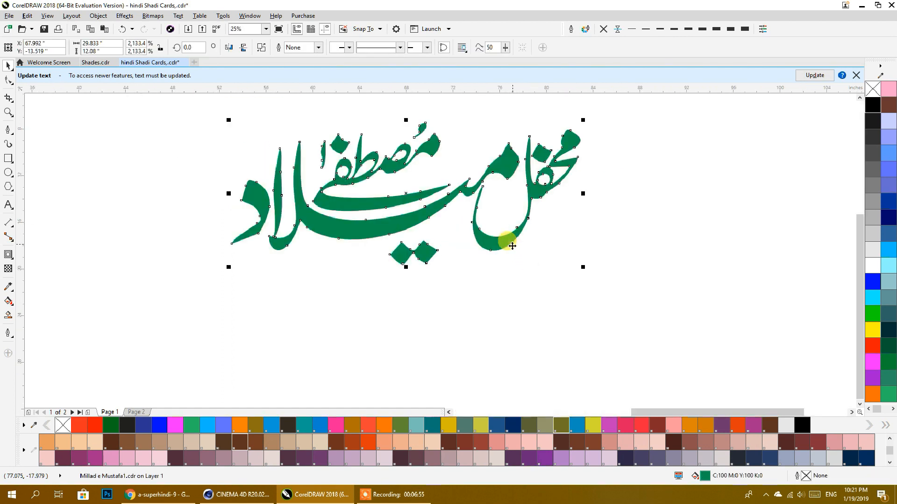
pyautogui.click(97, 16)
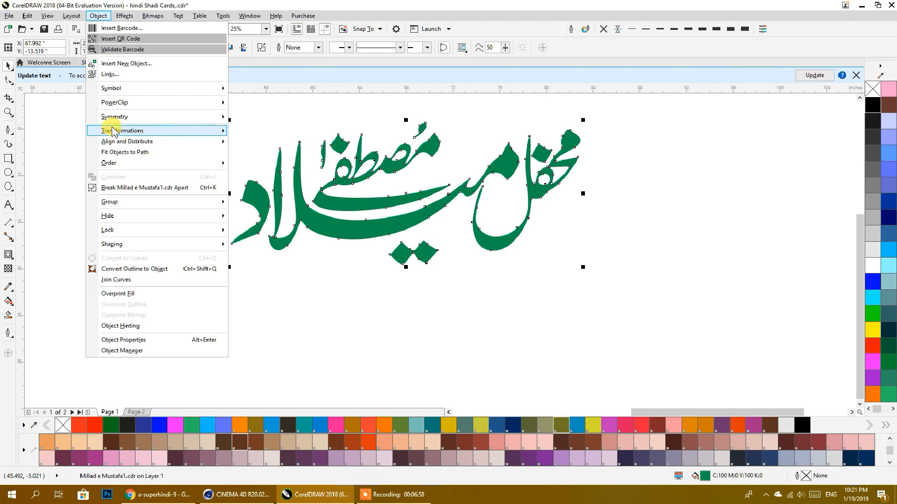
pyautogui.moveTo(123, 17)
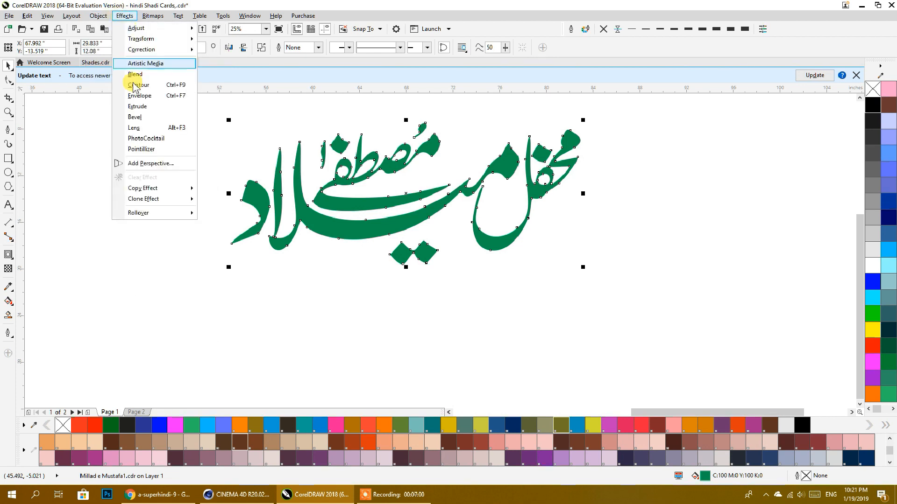
pyautogui.click(139, 117)
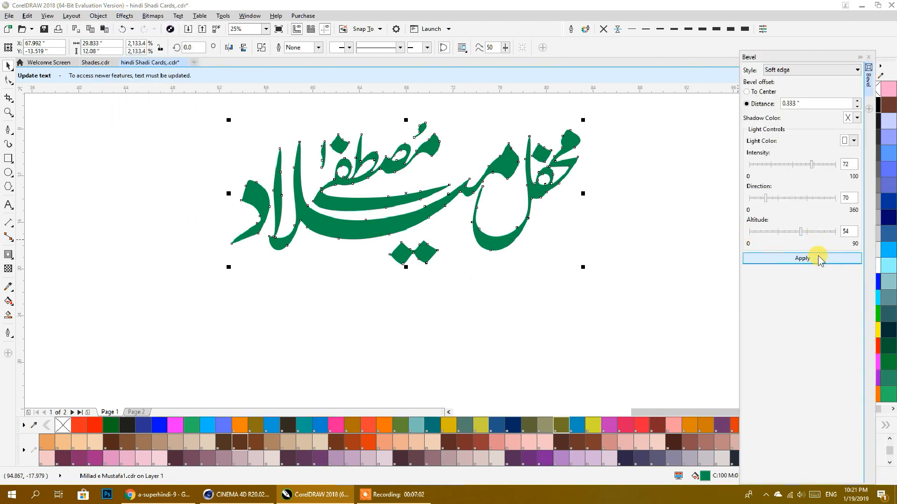
pyautogui.click(768, 258)
# Step: Change the document units from inches to pixels
pyautogui.doubleClick(799, 103)
pyautogui.click(774, 71)
pyautogui.click(774, 73)
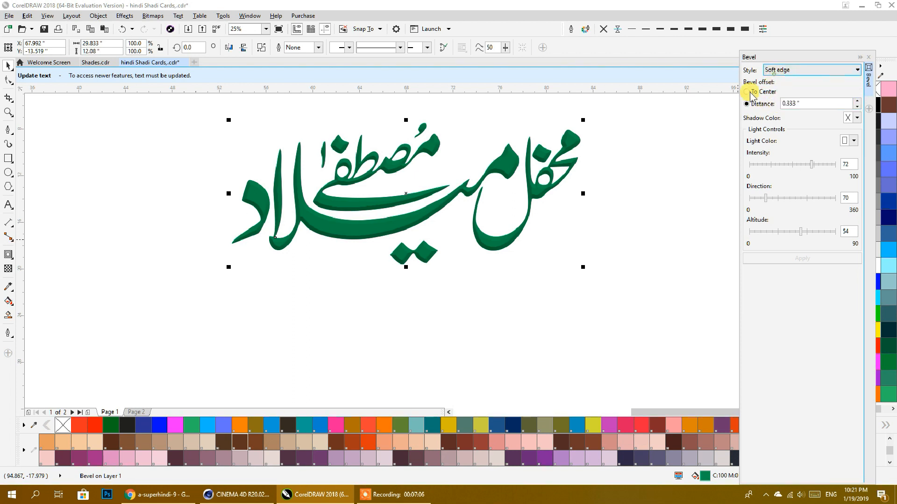
pyautogui.click(607, 148)
pyautogui.click(240, 50)
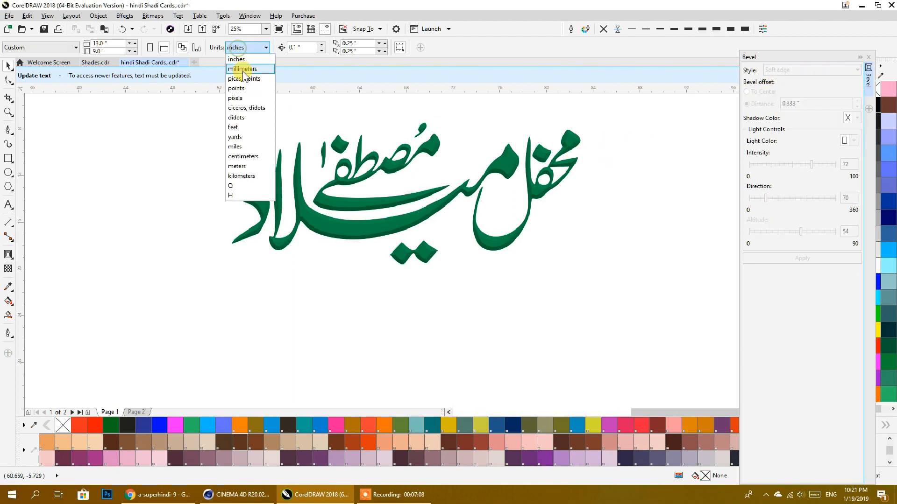
pyautogui.click(237, 98)
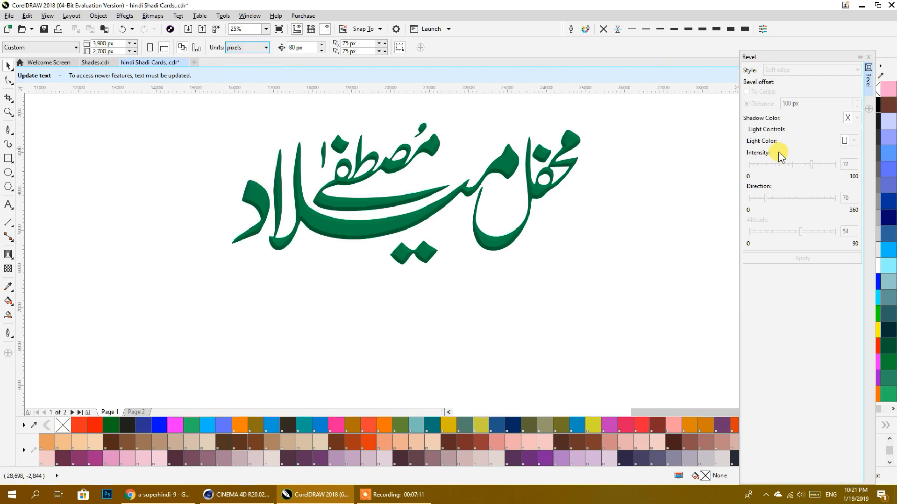
# Step: Set the calligraphy's bevel distance to 200 px and light intensity to 75, apply the bevel, and close its settings
pyautogui.click(548, 172)
pyautogui.moveTo(799, 103); pyautogui.dragTo(761, 106)
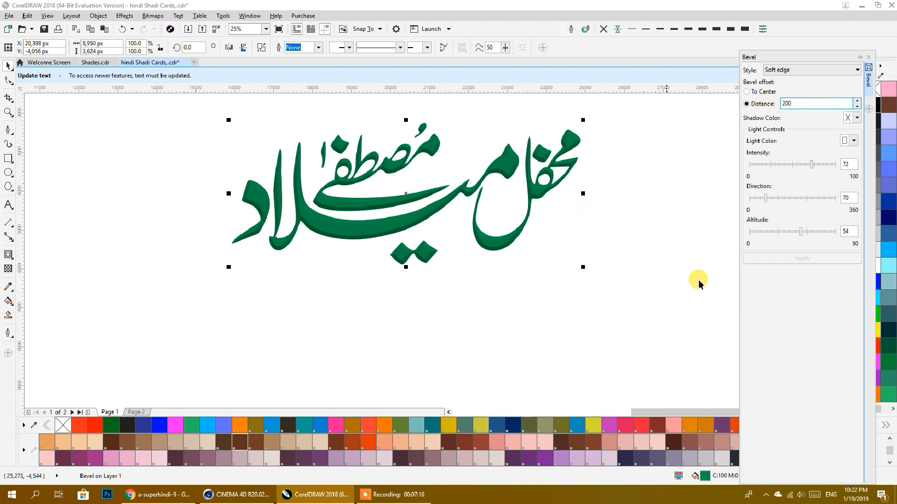
pyautogui.click(814, 166)
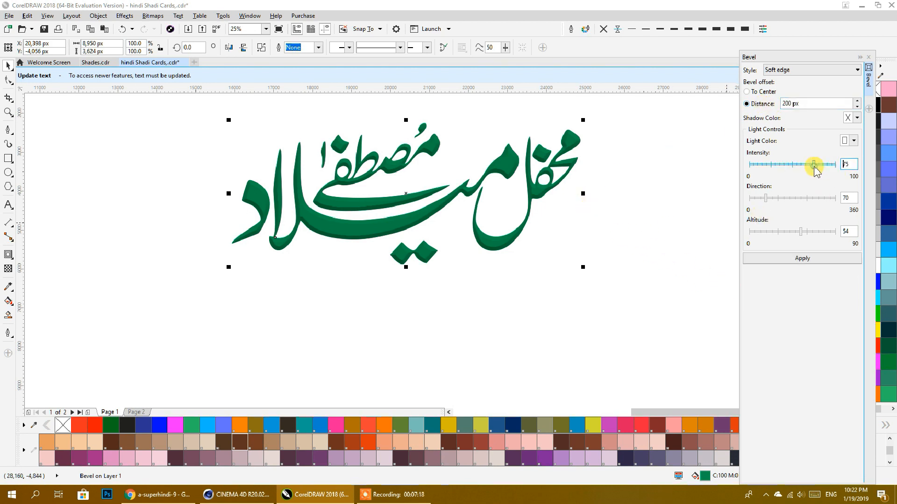
pyautogui.click(801, 259)
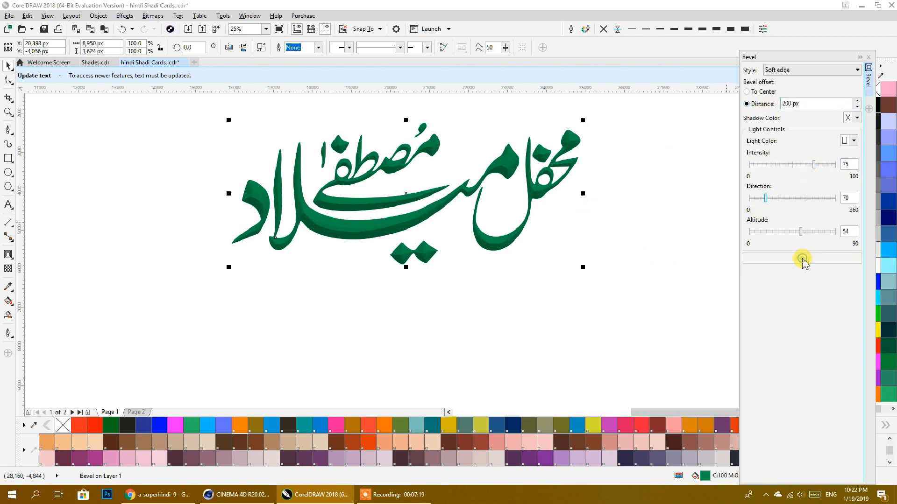
pyautogui.click(617, 239)
pyautogui.click(347, 235)
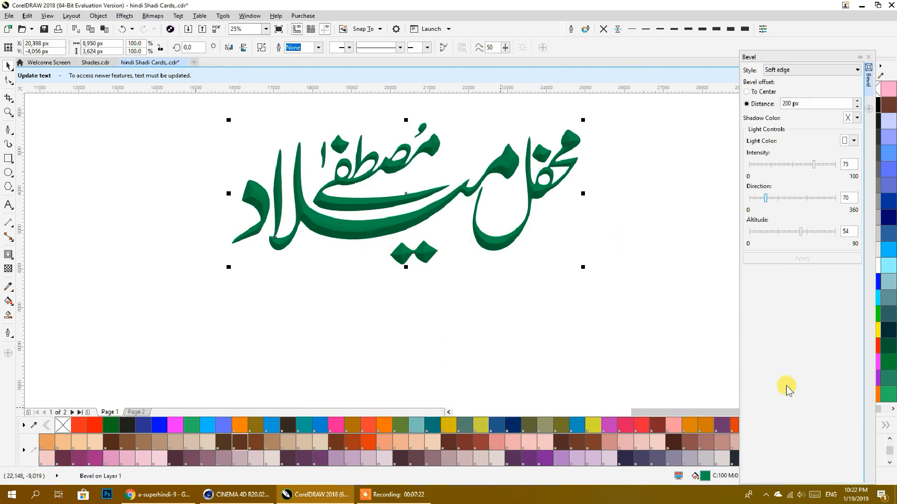
pyautogui.click(868, 57)
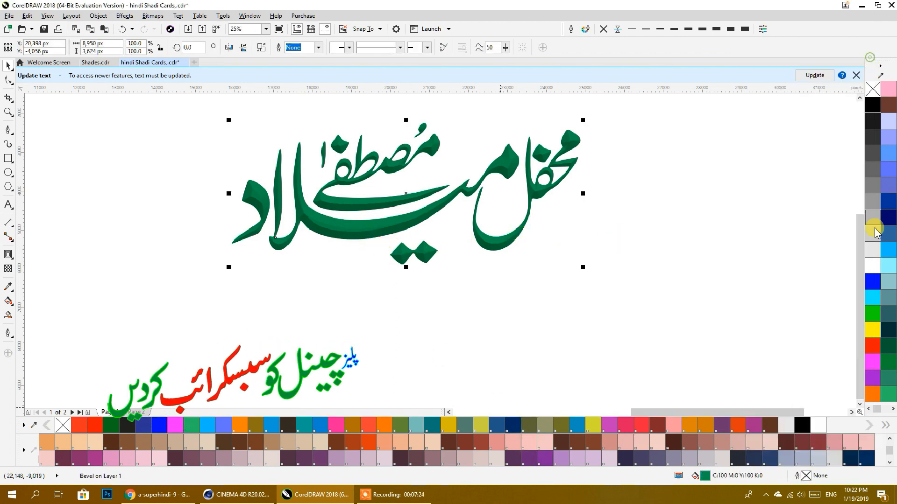
# Step: Try other palette colours on the bevelled calligraphy, including blue, and finish with a red fill (#FF0000)
pyautogui.click(872, 297)
pyautogui.click(872, 282)
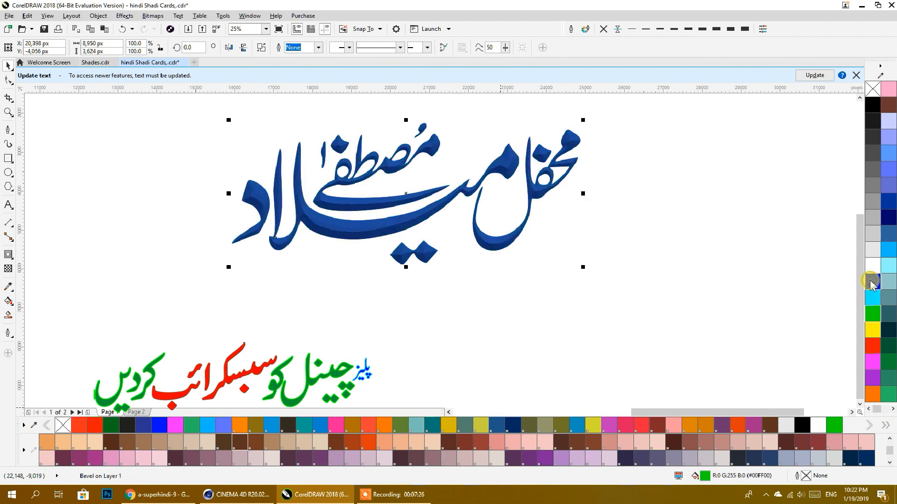
pyautogui.click(872, 346)
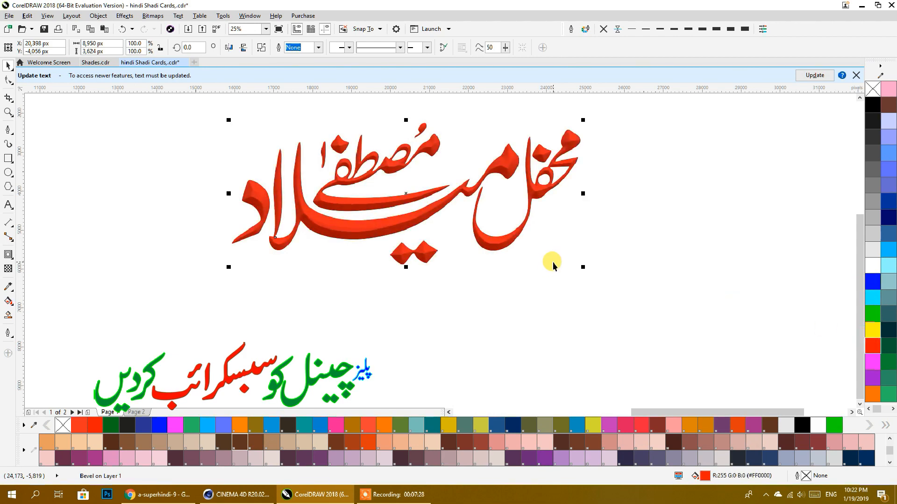
# Step: Create a vertically mirrored copy of the red bevelled calligraphy directly beneath the original
pyautogui.moveTo(407, 119); pyautogui.dragTo(402, 271)
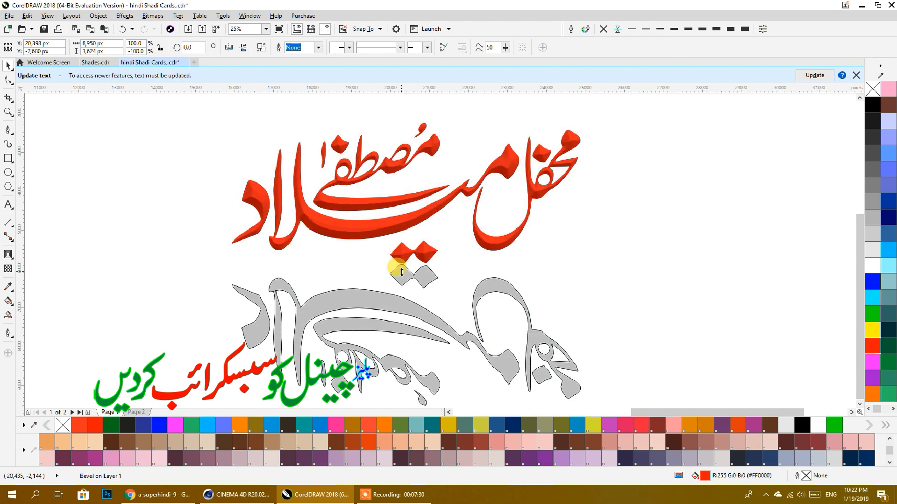
pyautogui.scroll(-1, 447, 233)
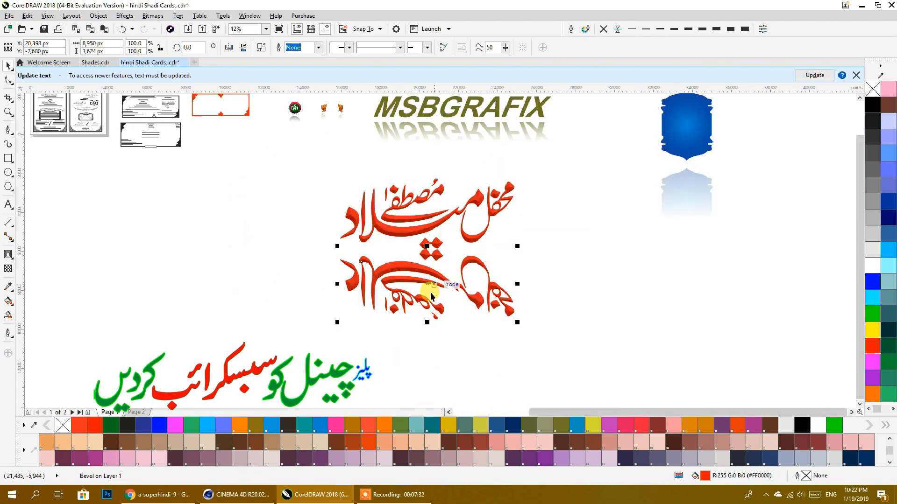
pyautogui.scroll(1, 427, 302)
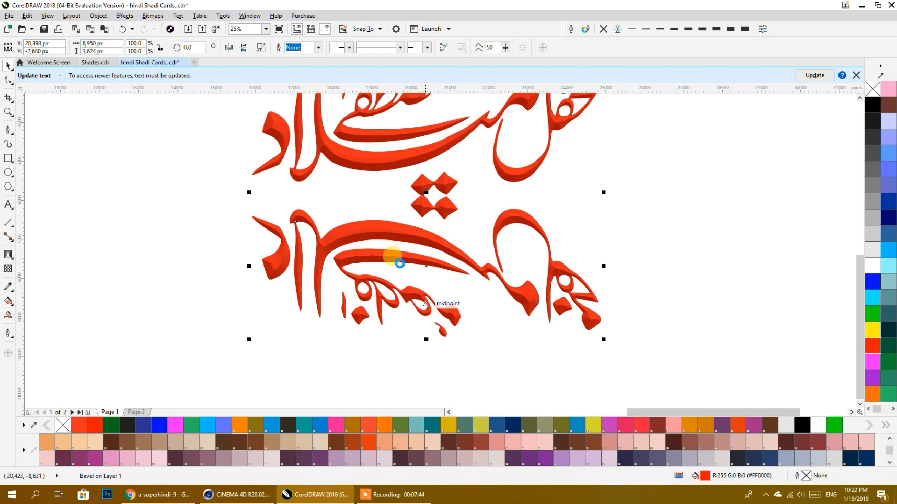
# Step: Pull the bevel shading away from the mirrored calligraphy's flat red base shape and delete the base shape
pyautogui.click(648, 196)
pyautogui.moveTo(523, 217); pyautogui.dragTo(541, 252)
pyautogui.click(400, 234)
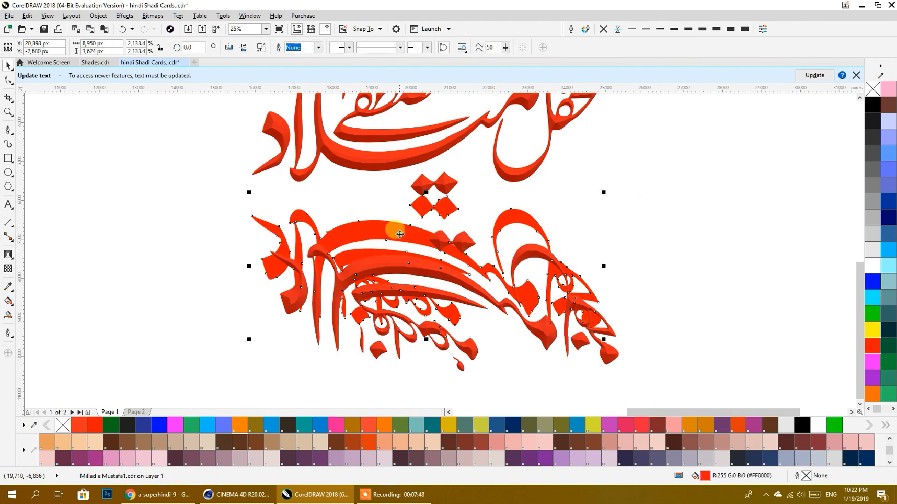
pyautogui.press('Delete')
# Step: Place the mirrored bevel shading below the original calligraphy and centre it on the original along the vertical axis
pyautogui.moveTo(416, 268); pyautogui.dragTo(403, 242)
pyautogui.keyDown('shift'); pyautogui.click(420, 183); pyautogui.keyUp('shift')
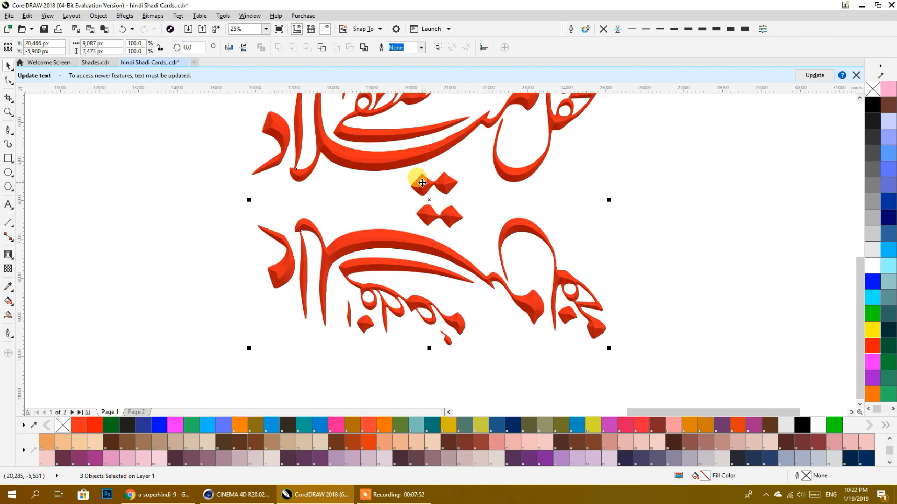
pyautogui.press('c')
pyautogui.click(612, 182)
pyautogui.click(429, 217)
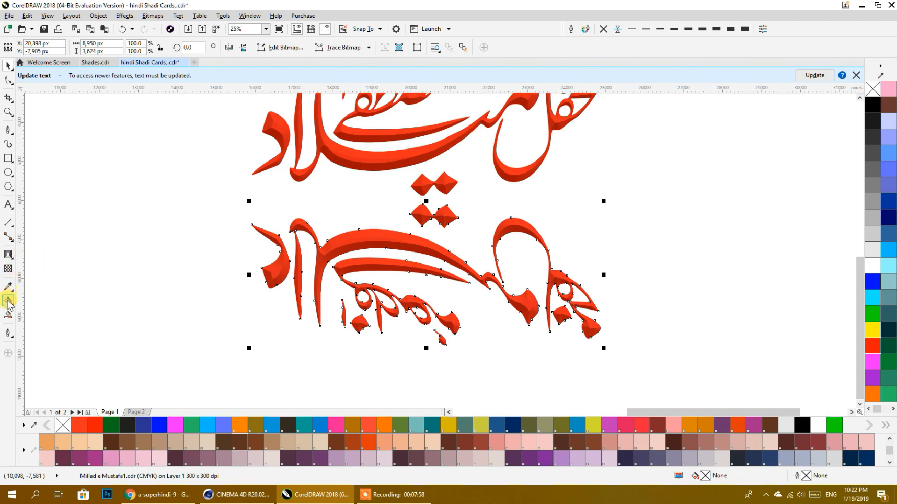
# Step: Fade the mirrored calligraphy downward with a linear transparency at -90°, starting well above it so the reflection is fainter
pyautogui.click(8, 269)
pyautogui.moveTo(422, 164); pyautogui.dragTo(415, 340)
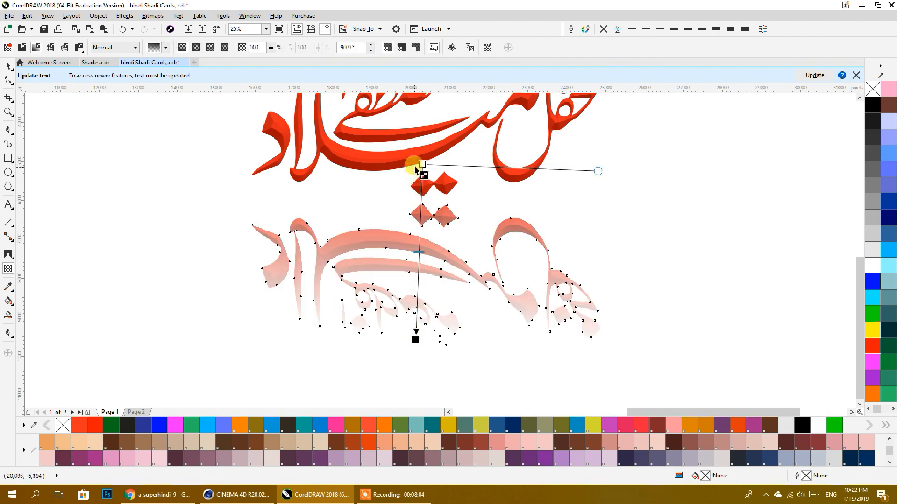
pyautogui.moveTo(422, 164); pyautogui.dragTo(415, 102)
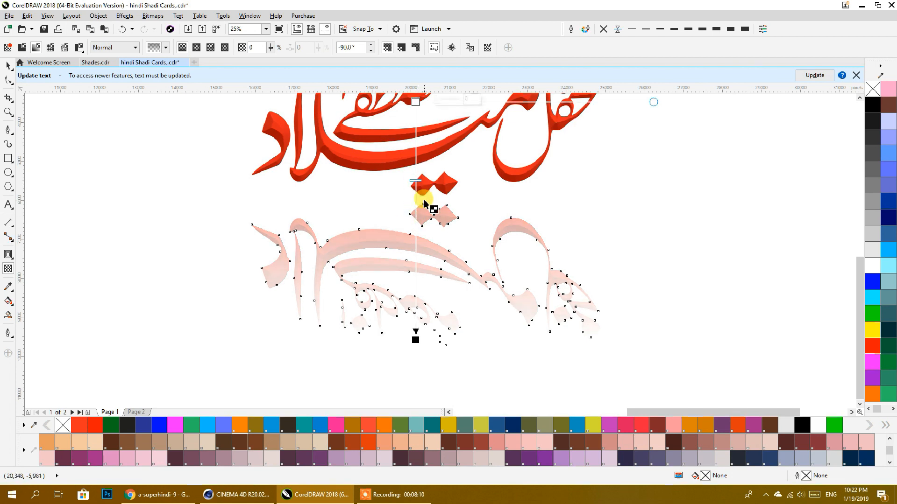
pyautogui.click(8, 66)
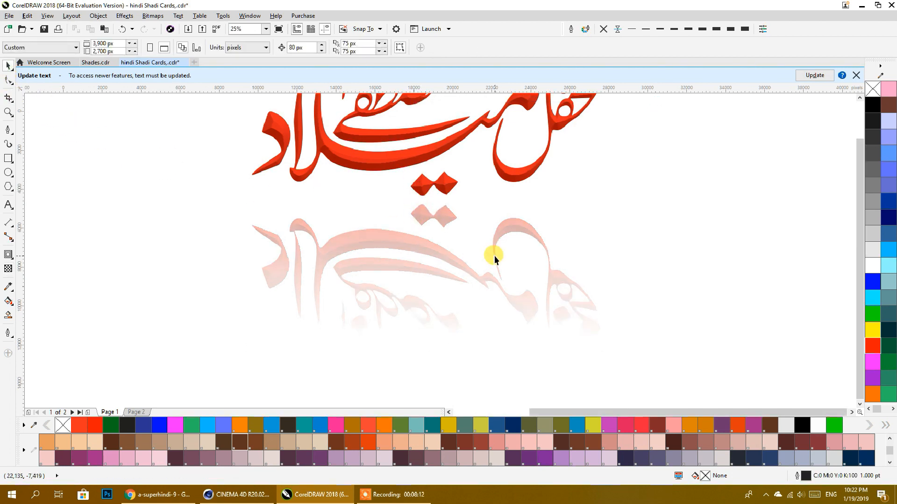
# Step: Review the reflections under the MSBGRAFIX text, the calligraphy and the blue frame together
pyautogui.scroll(-2, 546, 252)
pyautogui.scroll(-2, 475, 245)
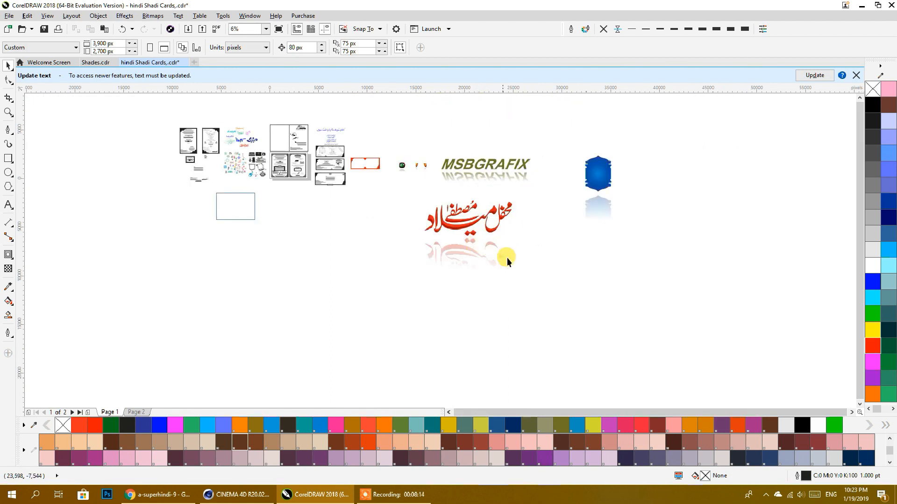
pyautogui.moveTo(533, 290); pyautogui.dragTo(590, 316)
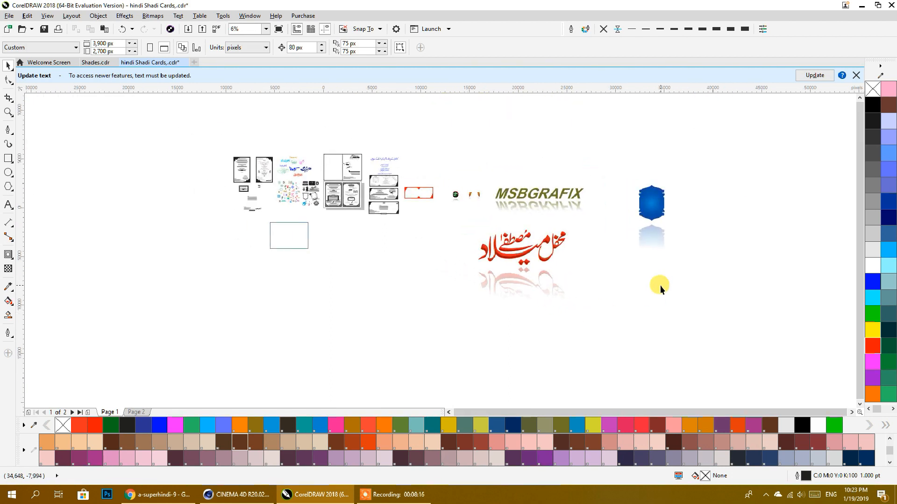
pyautogui.moveTo(625, 251); pyautogui.dragTo(439, 355)
pyautogui.click(401, 299)
pyautogui.moveTo(402, 299); pyautogui.dragTo(449, 298)
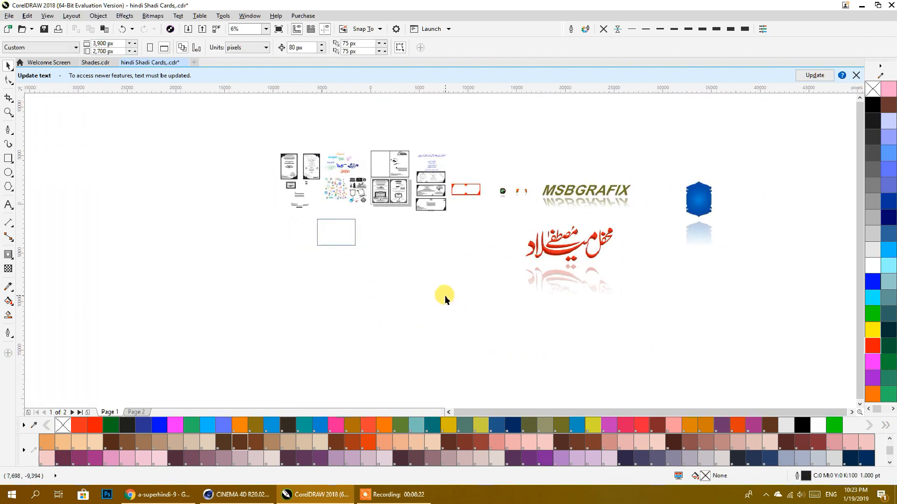
pyautogui.click(7, 205)
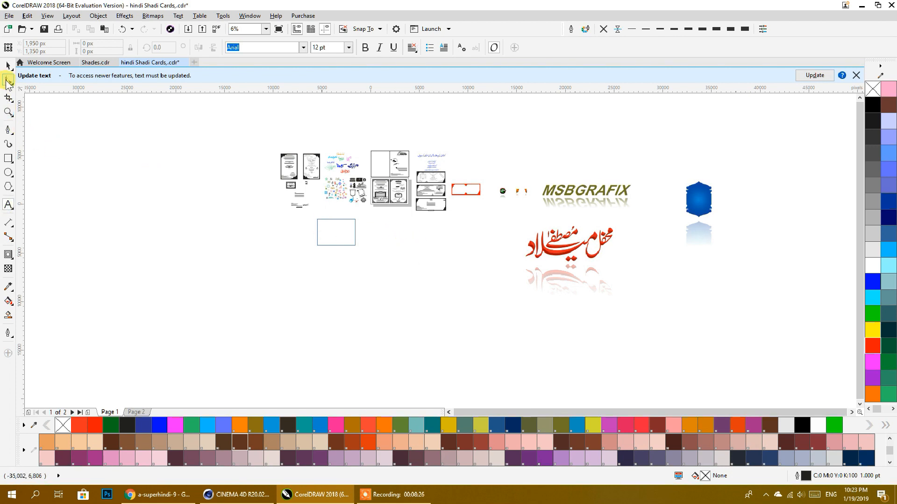
pyautogui.click(7, 67)
# Step: Move the MSBGRAFIX text up from its reflection and change its case to lowercase
pyautogui.click(595, 188)
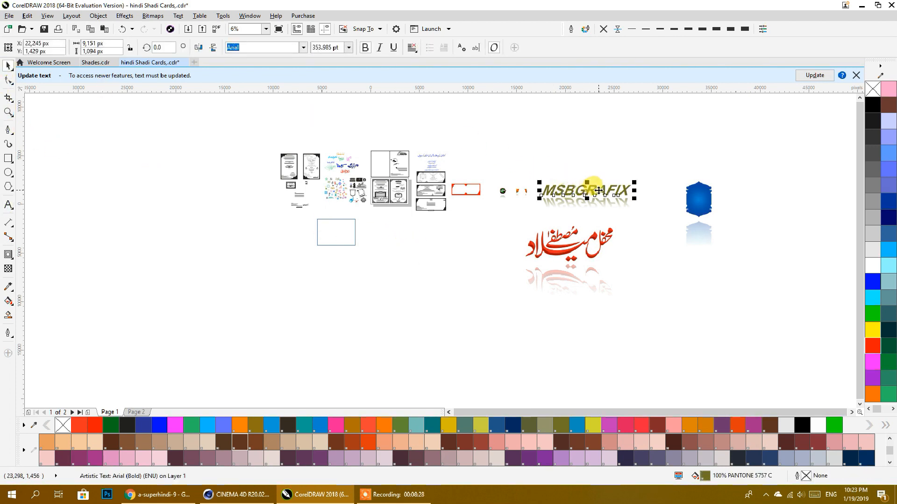
pyautogui.scroll(2, 599, 190)
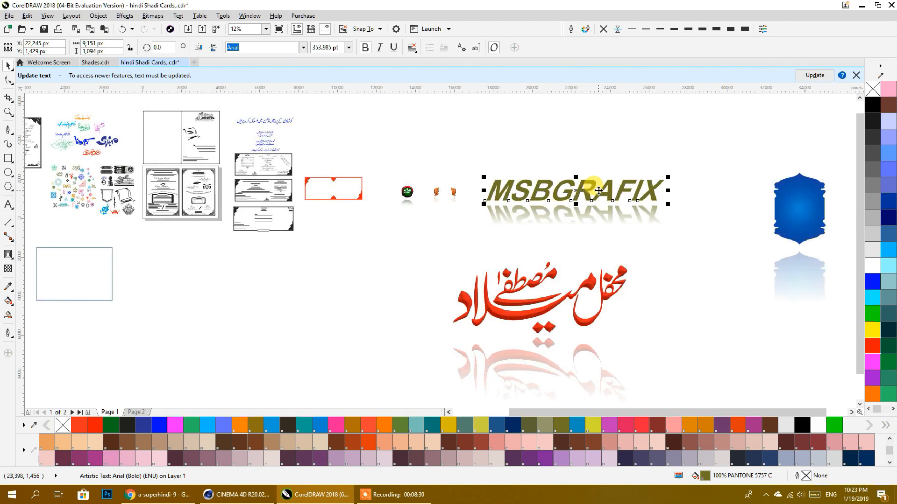
pyautogui.moveTo(572, 189); pyautogui.dragTo(569, 159)
pyautogui.click(178, 17)
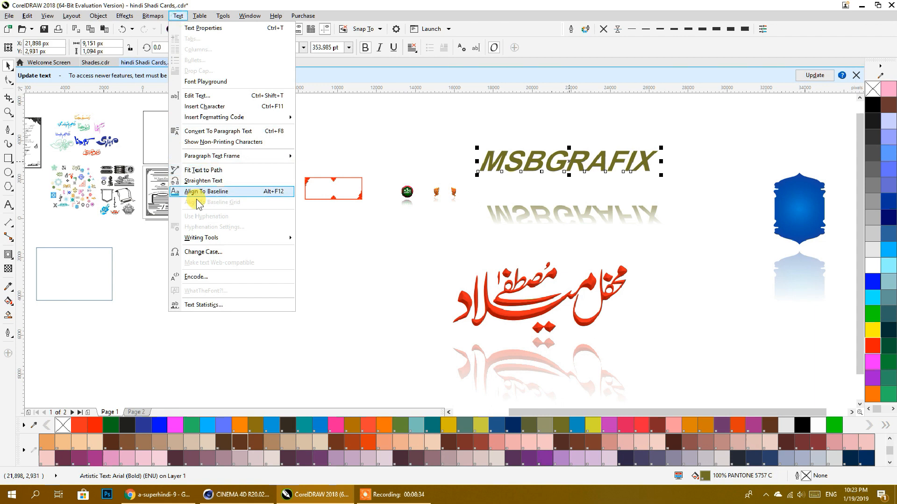
pyautogui.click(202, 248)
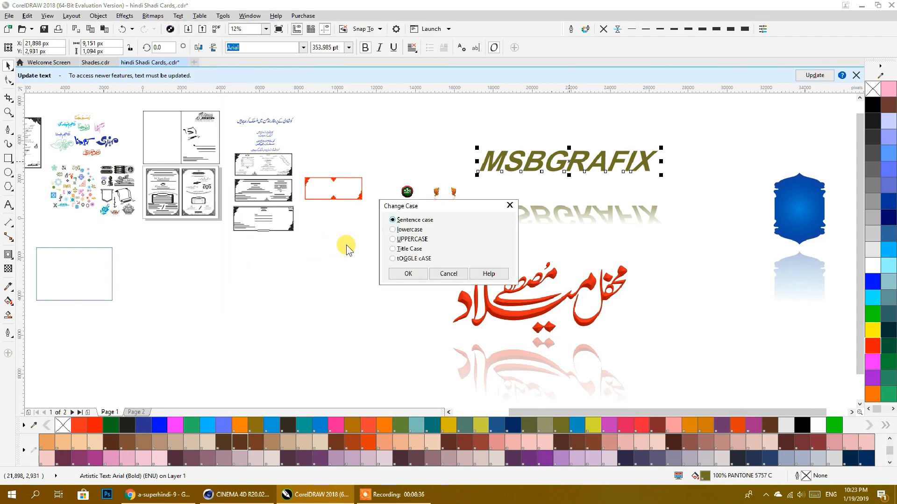
pyautogui.click(400, 229)
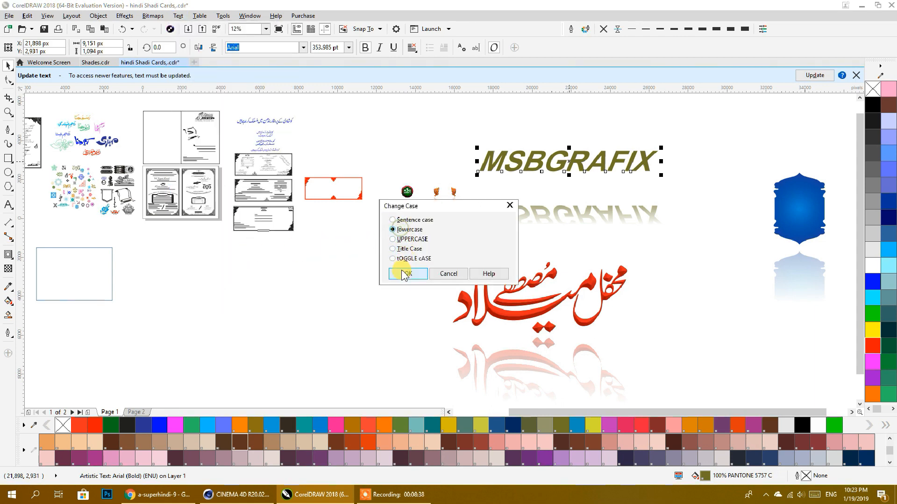
pyautogui.click(404, 273)
pyautogui.click(498, 185)
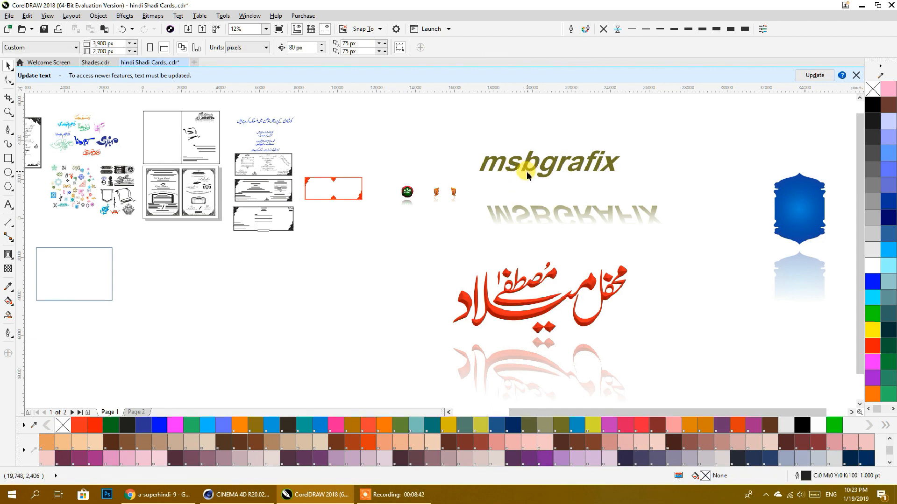
# Step: Copy the lowercase text and undo the case change and the move on the original MSBGRAFIX text
pyautogui.click(526, 174)
pyautogui.hotkey('ctrl', 'c')
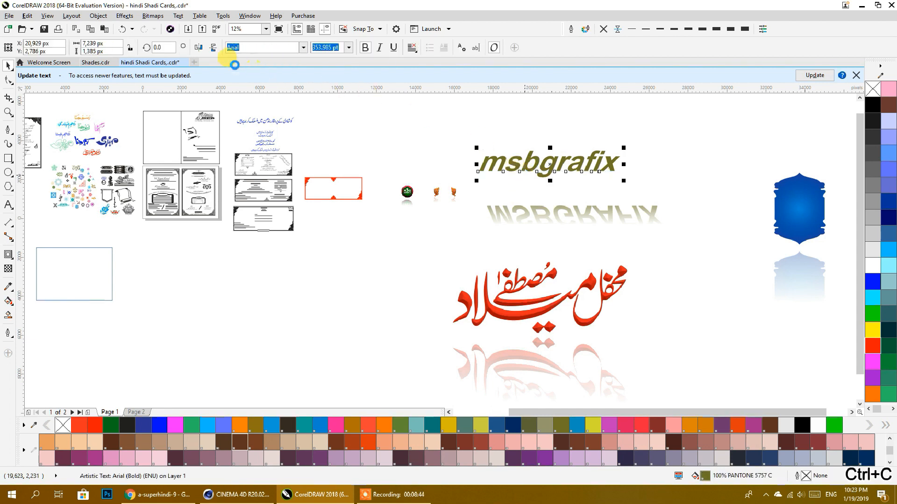
pyautogui.click(123, 29)
pyautogui.click(123, 30)
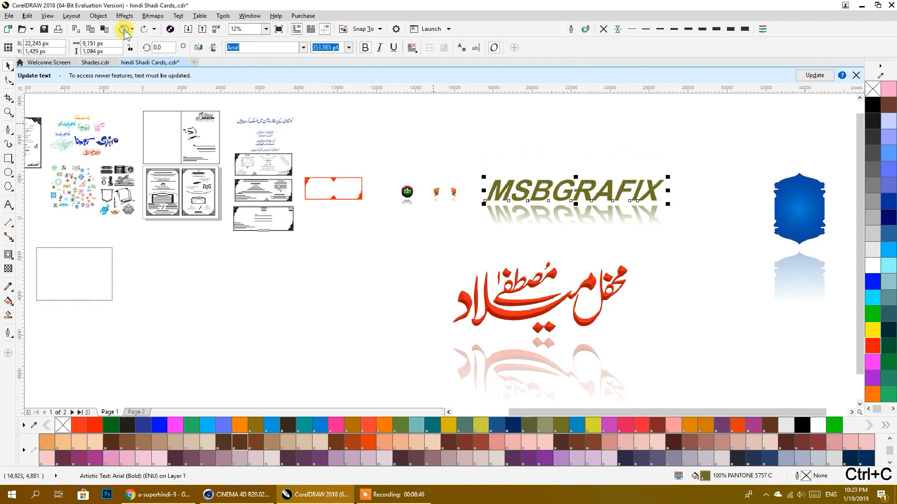
# Step: Paste the lowercase text, move it above the MSBGRAFIX text and fill it with blue (#0000FF)
pyautogui.hotkey('ctrl', 'v')
pyautogui.moveTo(584, 162); pyautogui.dragTo(490, 108)
pyautogui.click(872, 284)
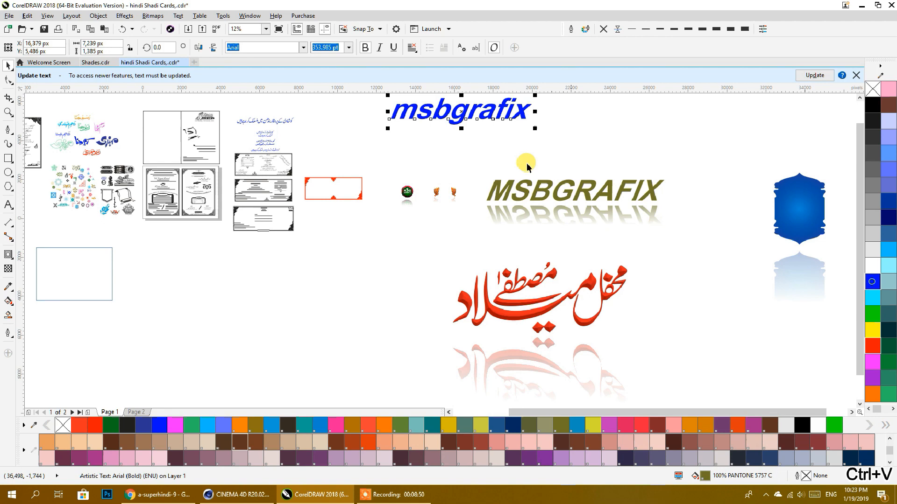
# Step: Duplicate the blue lowercase text directly above itself and change the copy's wording to "The Passward"
pyautogui.moveTo(501, 148); pyautogui.dragTo(518, 315)
pyautogui.scroll(2, 519, 316)
pyautogui.moveTo(441, 267); pyautogui.dragTo(448, 205)
pyautogui.doubleClick(447, 206)
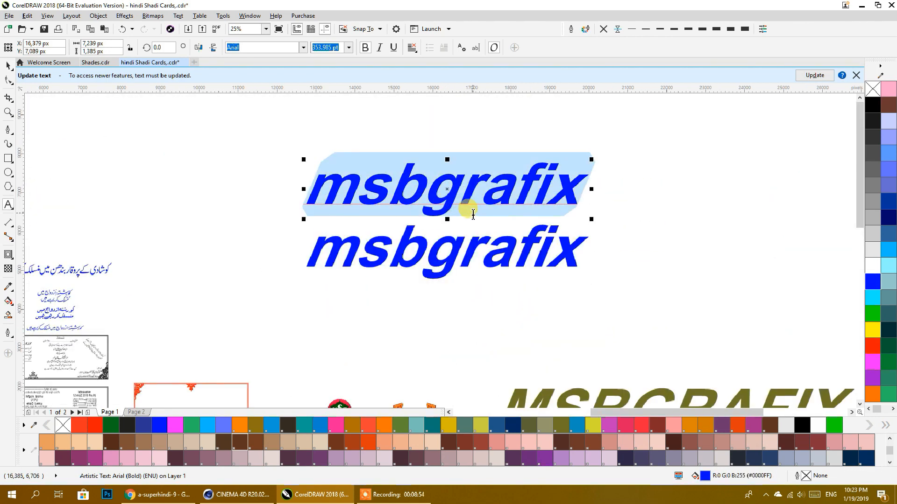
pyautogui.write('Thw')
pyautogui.press('BackSpace')
pyautogui.write('e ')
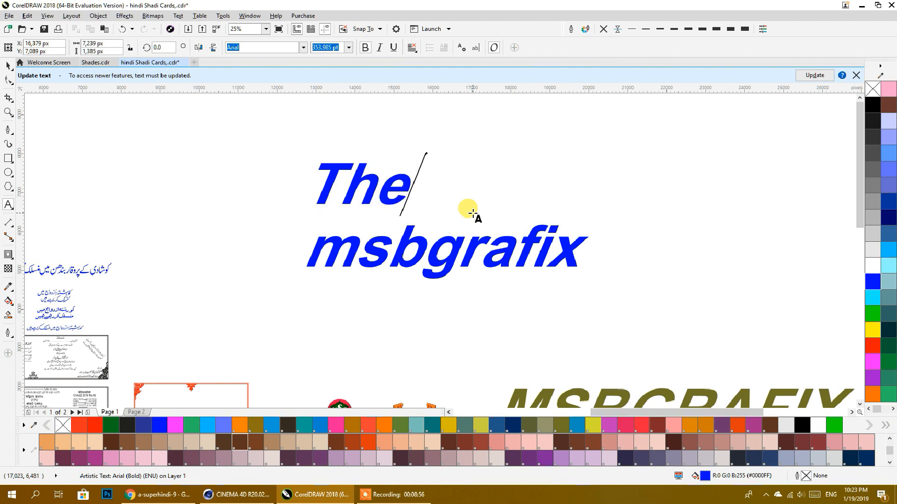
pyautogui.write('Pa')
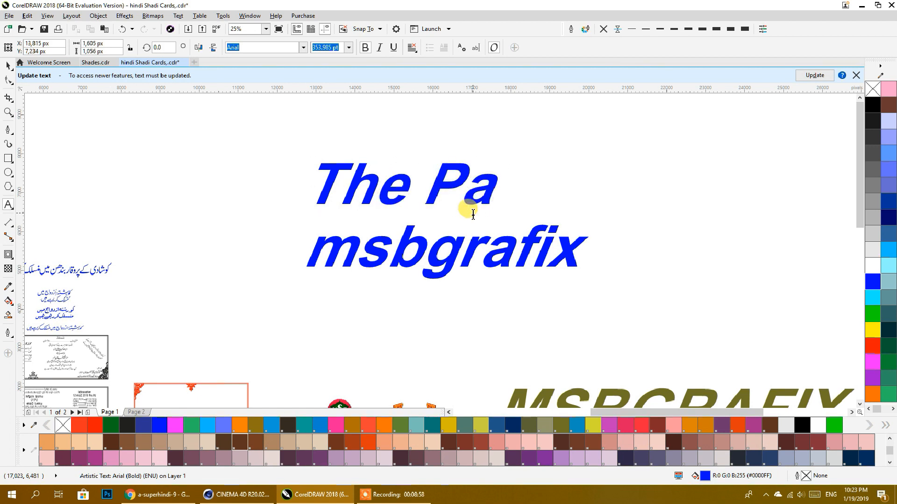
pyautogui.write('ssward')
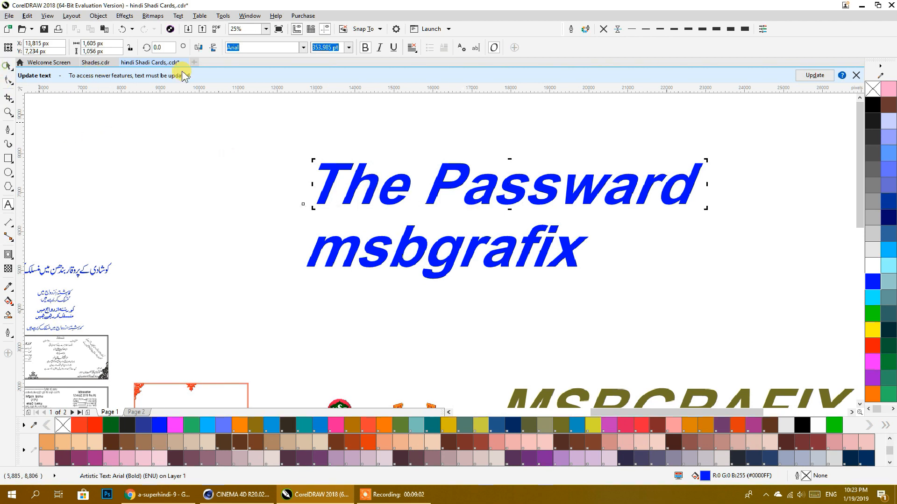
# Step: Skew the "The Passward" heading to remove its slant and fill it with red
pyautogui.click(514, 188)
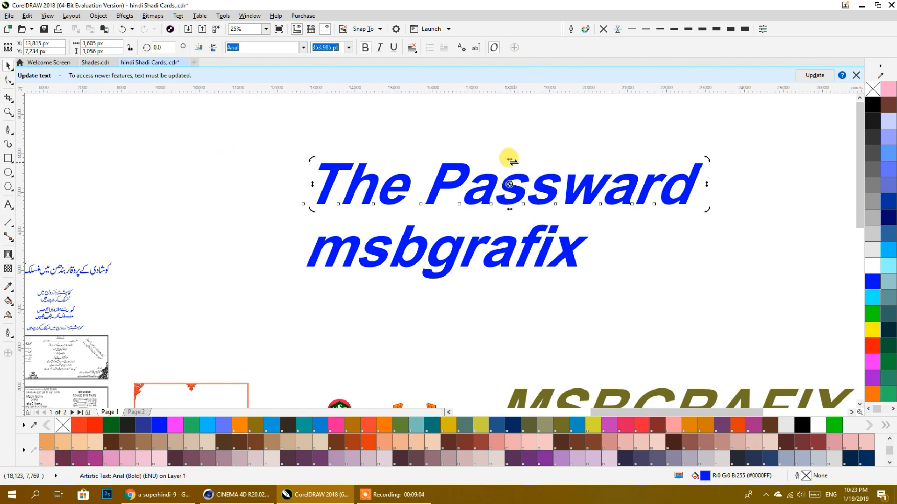
pyautogui.moveTo(506, 160); pyautogui.dragTo(489, 152)
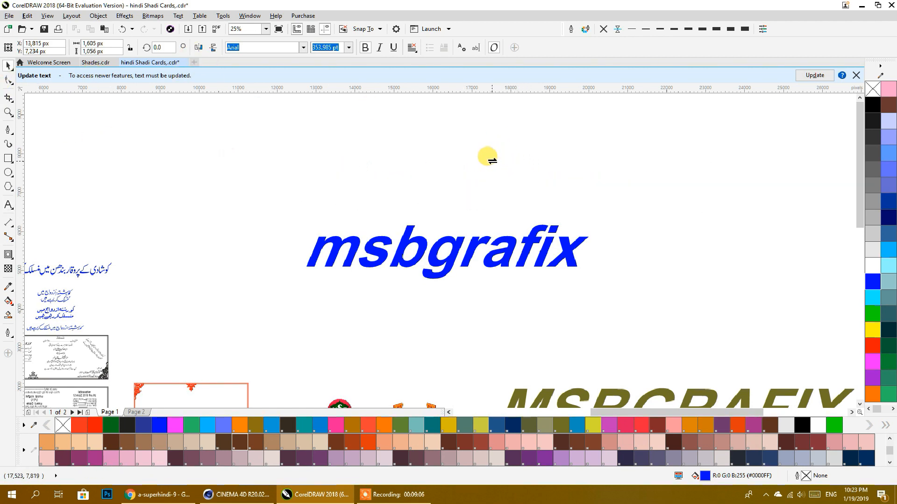
pyautogui.click(873, 346)
# Step: Skew the blue lowercase text upright to remove its slant and position it centrally just below the red heading
pyautogui.click(572, 304)
pyautogui.moveTo(550, 268); pyautogui.dragTo(552, 280)
pyautogui.click(540, 274)
pyautogui.moveTo(451, 233); pyautogui.dragTo(427, 233)
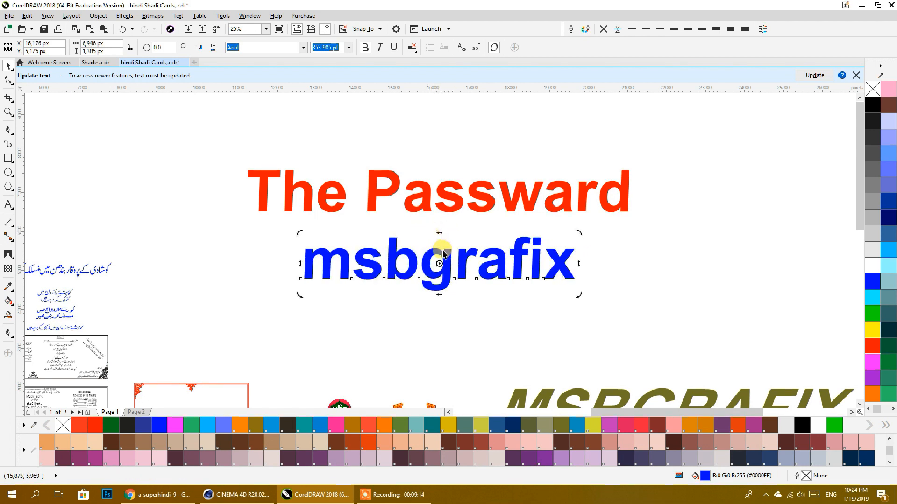
pyautogui.click(679, 300)
pyautogui.moveTo(518, 271); pyautogui.dragTo(522, 266)
pyautogui.click(507, 243)
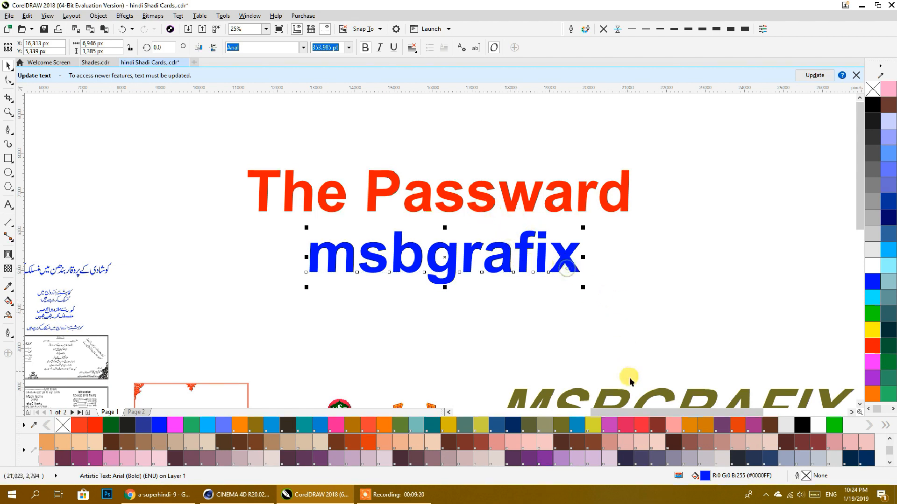
# Step: Try other palette colours on the lowercase text and finish with a medium blue fill
pyautogui.click(609, 425)
pyautogui.click(625, 425)
pyautogui.click(577, 425)
pyautogui.click(545, 332)
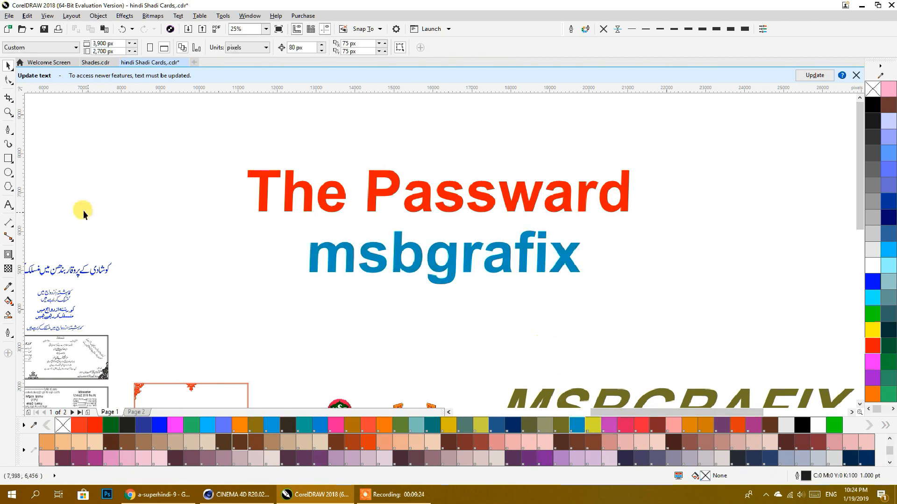
# Step: Draw a rectangle about 12,475 × 4,338 px around both text lines and give it a black (#000000) outline
pyautogui.click(9, 158)
pyautogui.moveTo(200, 143); pyautogui.dragTo(696, 315)
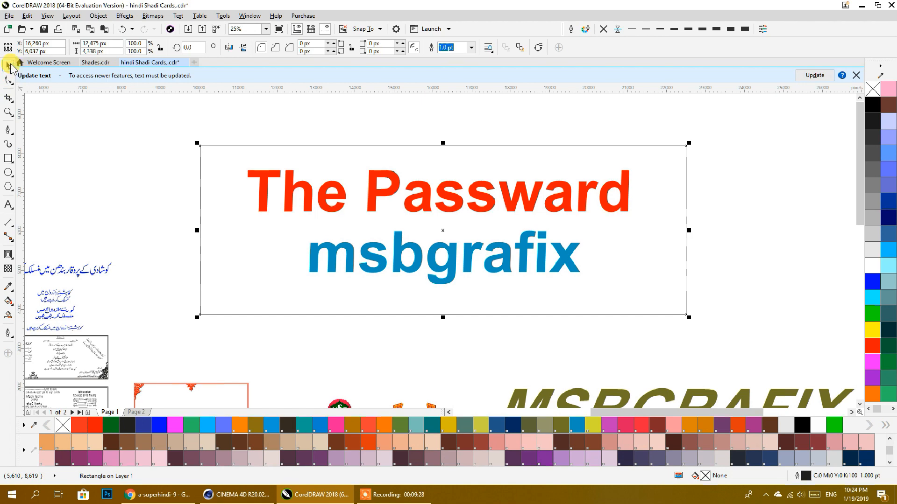
pyautogui.rightClick(871, 102)
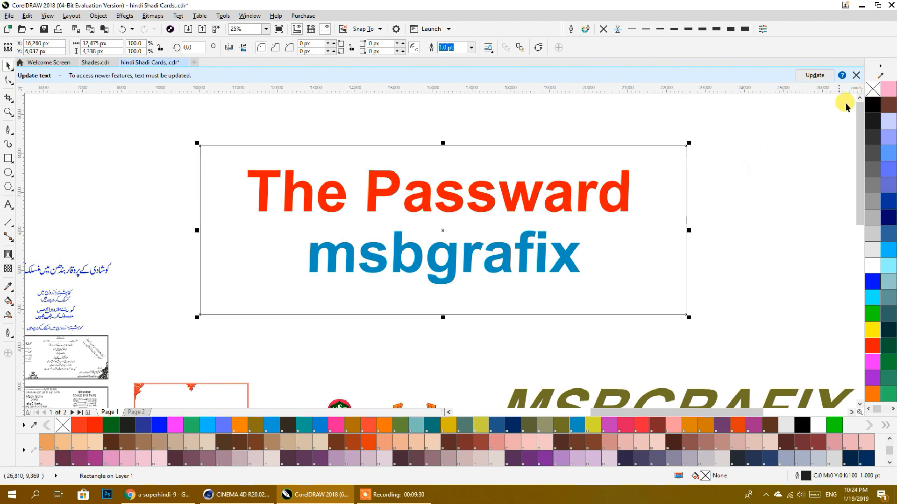
# Step: Examine the collection of colourful ornaments and motifs among the wedding card designs
pyautogui.moveTo(706, 252); pyautogui.dragTo(673, 120)
pyautogui.scroll(-1, 644, 213)
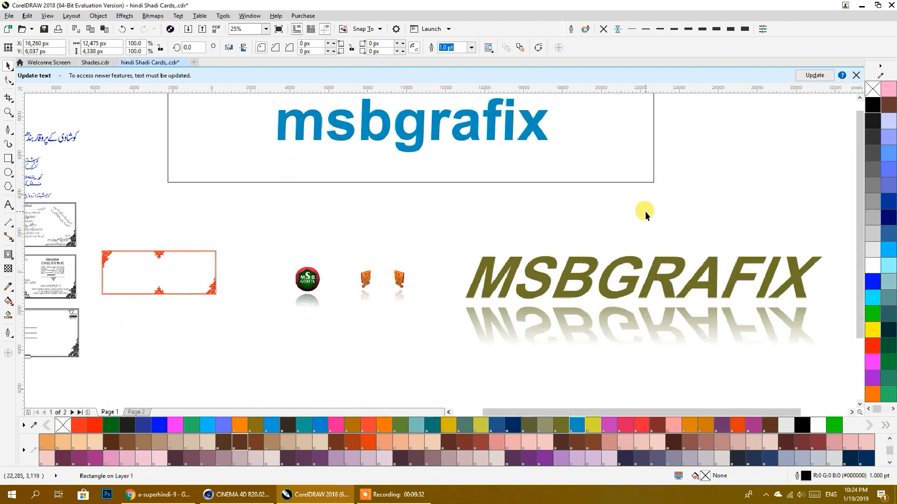
pyautogui.moveTo(532, 189); pyautogui.dragTo(677, 199)
pyautogui.scroll(-4, 633, 173)
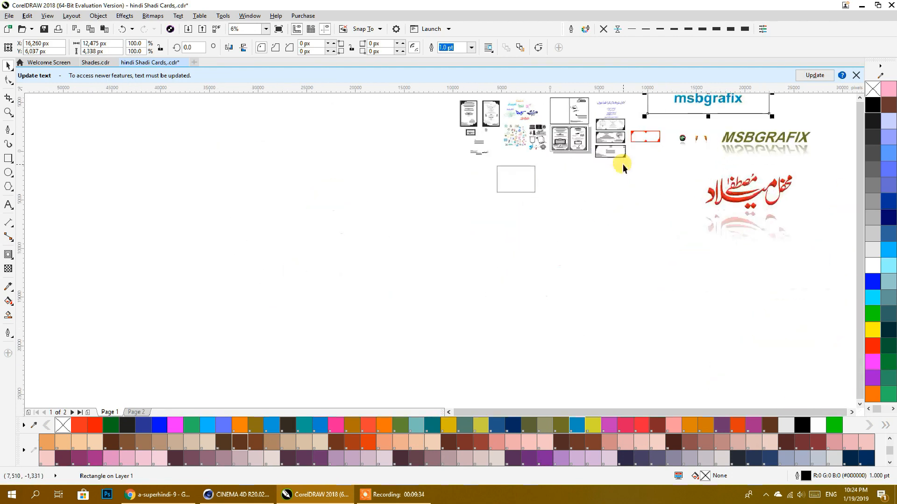
pyautogui.scroll(8, 518, 131)
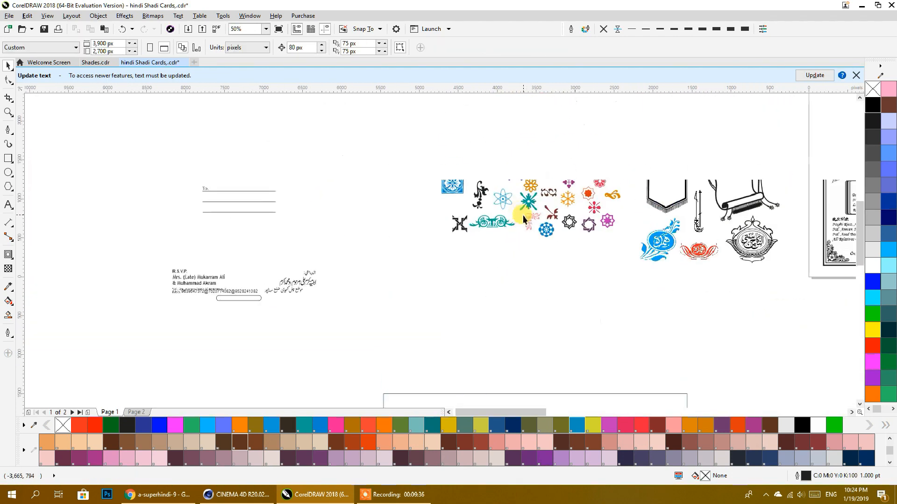
pyautogui.scroll(-2, 531, 219)
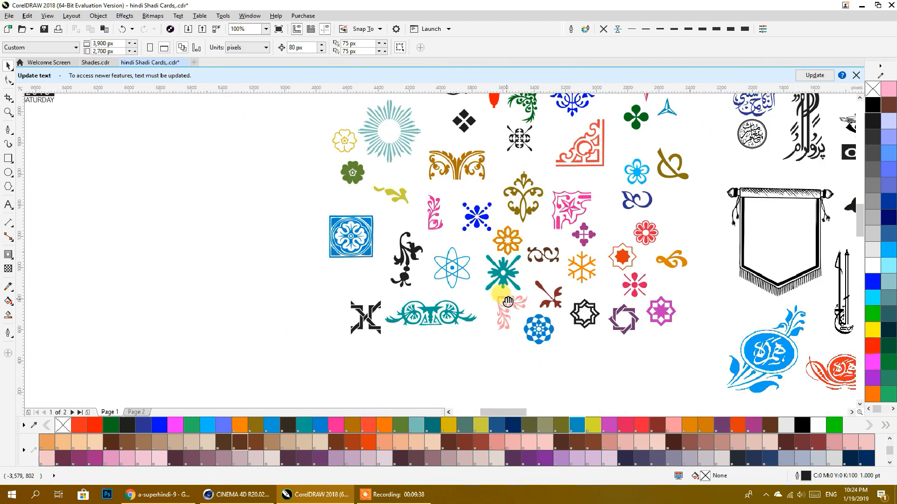
pyautogui.moveTo(505, 299); pyautogui.dragTo(506, 336)
pyautogui.moveTo(489, 252); pyautogui.dragTo(433, 212)
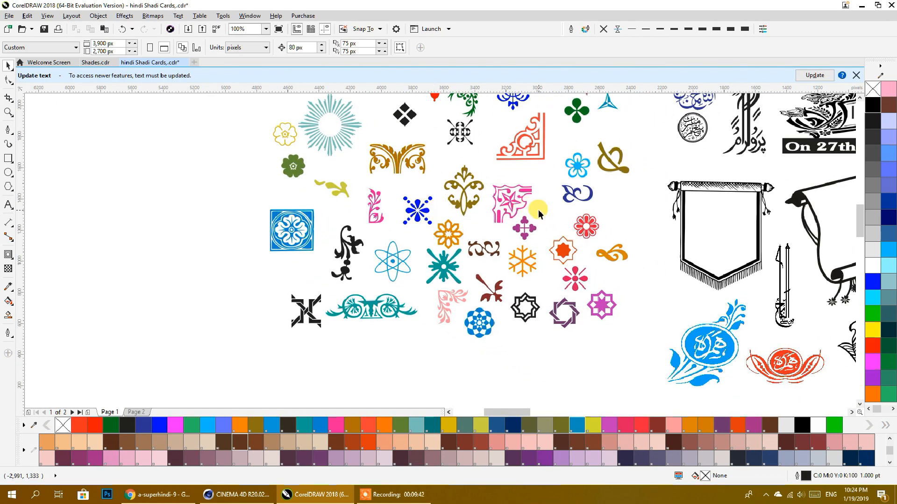
pyautogui.moveTo(540, 214); pyautogui.dragTo(529, 273)
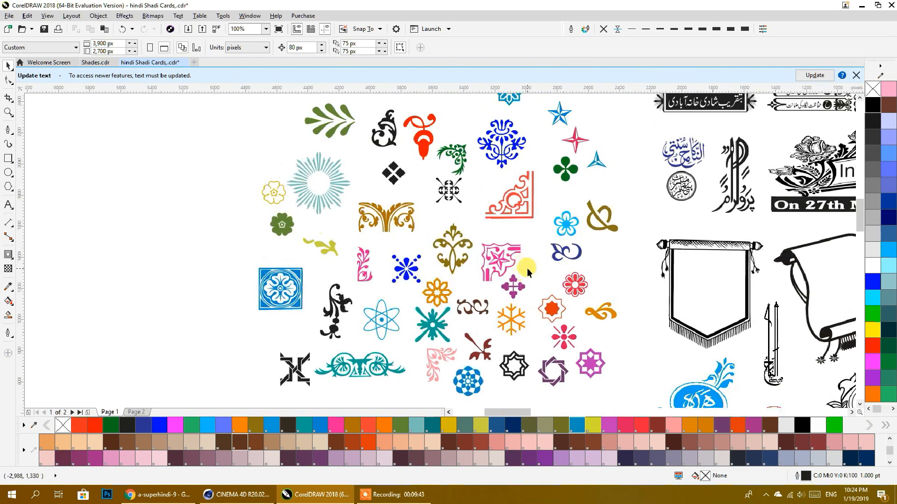
# Step: Move the pink star corner ornament out of the motif collection into the empty area above the large blank frame
pyautogui.click(522, 217)
pyautogui.moveTo(511, 308); pyautogui.dragTo(591, 181)
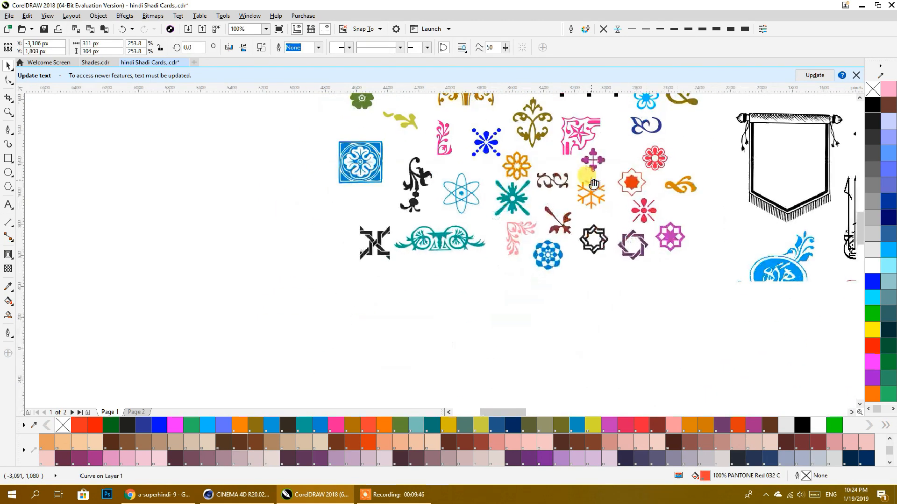
pyautogui.click(583, 138)
pyautogui.scroll(-2, 580, 166)
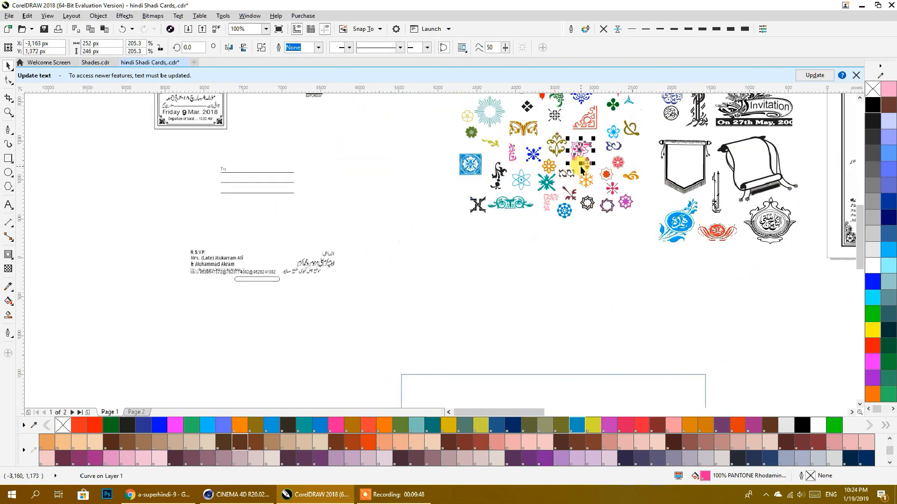
pyautogui.moveTo(580, 150); pyautogui.dragTo(440, 308)
pyautogui.scroll(4, 462, 303)
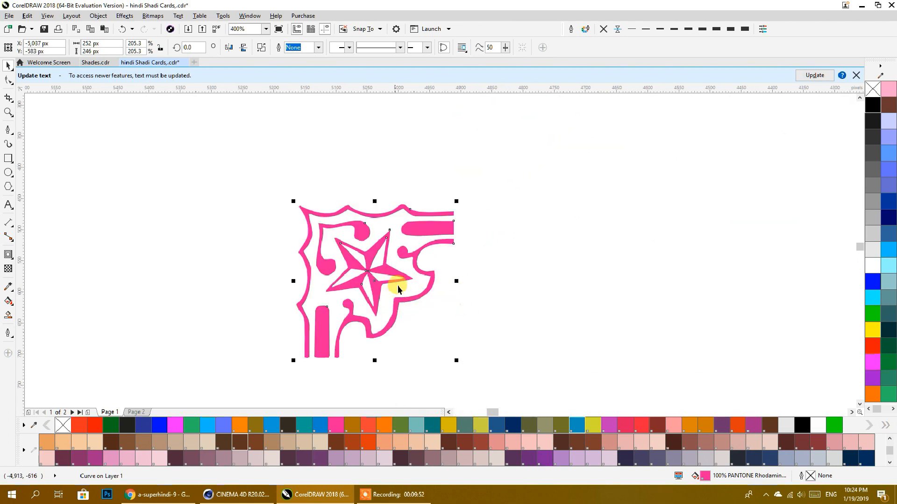
pyautogui.scroll(-4, 434, 184)
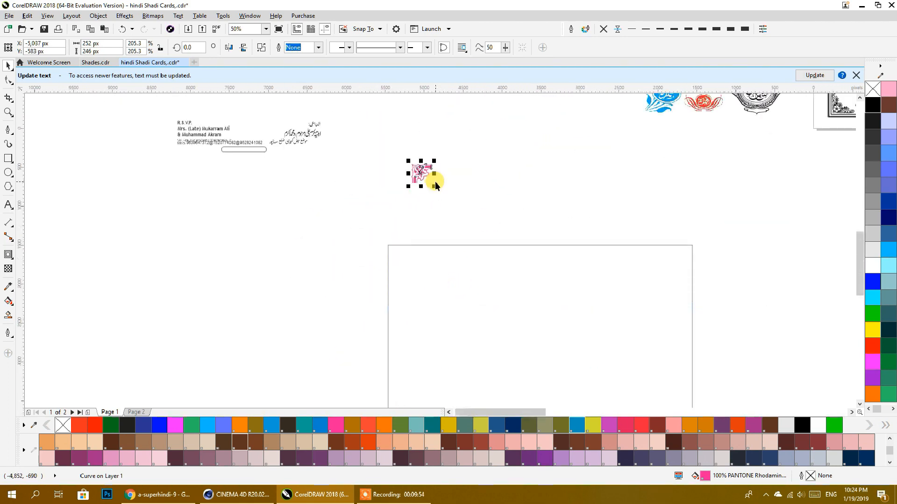
pyautogui.scroll(4, 427, 168)
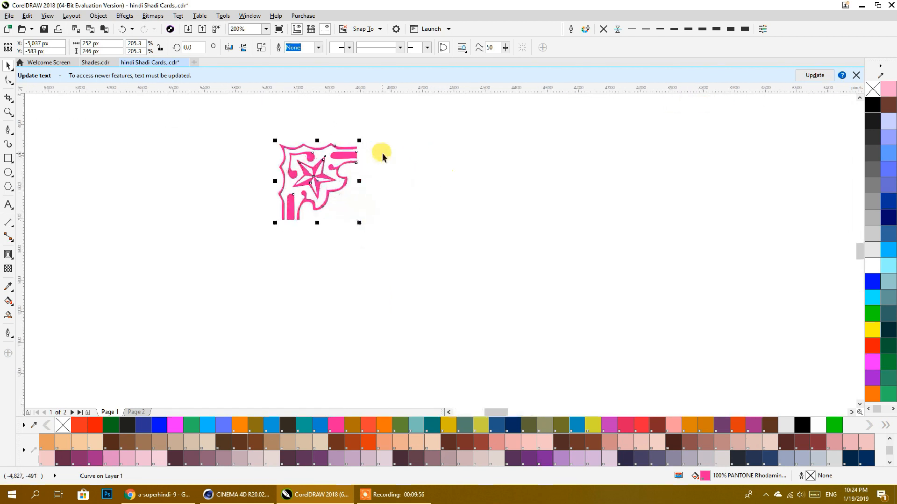
# Step: Duplicate the pink corner ornament about 1,646 px horizontally to the right and mirror the copy horizontally
pyautogui.moveTo(300, 176); pyautogui.dragTo(815, 186)
pyautogui.scroll(-2, 686, 196)
pyautogui.moveTo(685, 193); pyautogui.dragTo(531, 202)
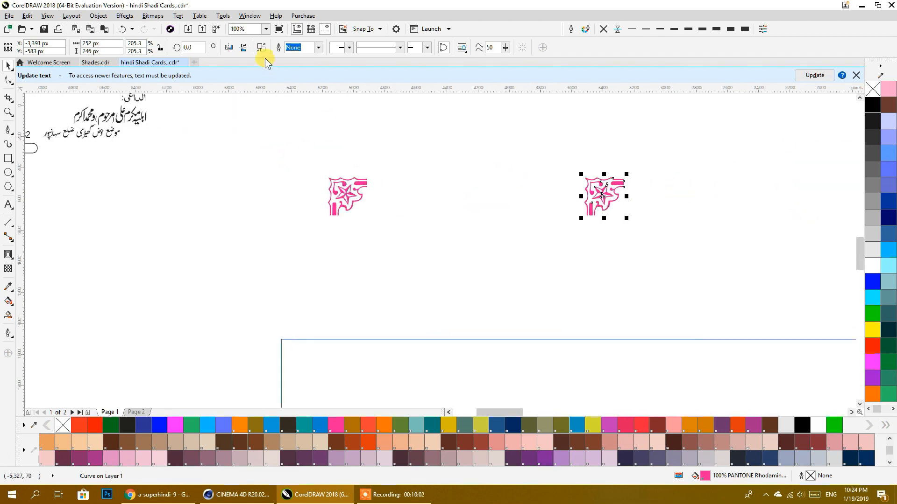
pyautogui.click(504, 149)
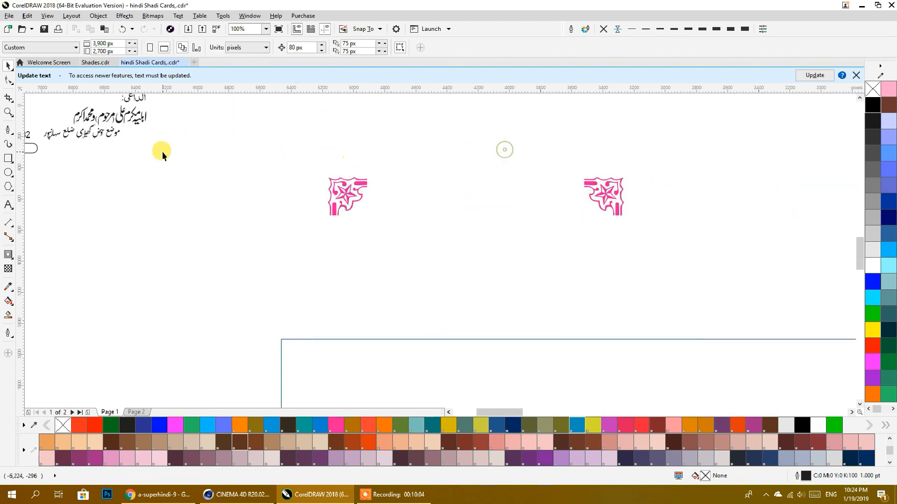
# Step: Draw a straight horizontal pen line about 1,430 px long joining the upper arms of the two corner ornaments
pyautogui.click(7, 159)
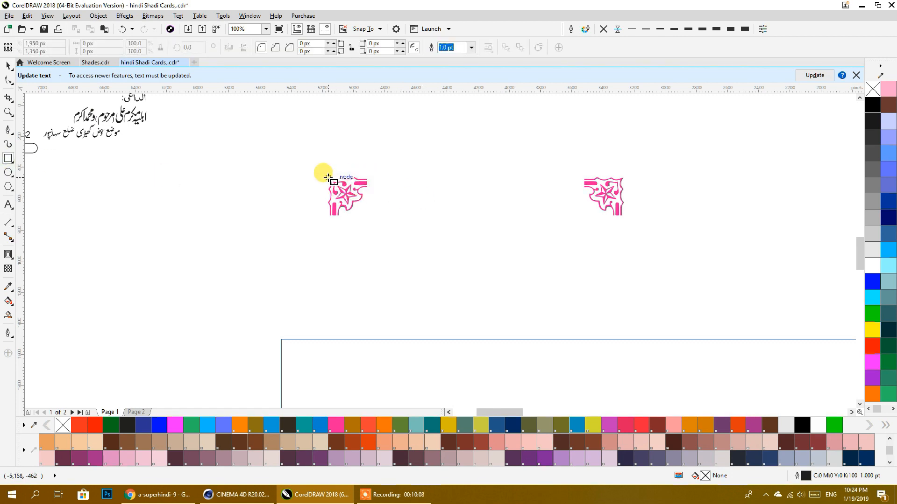
pyautogui.scroll(2, 369, 180)
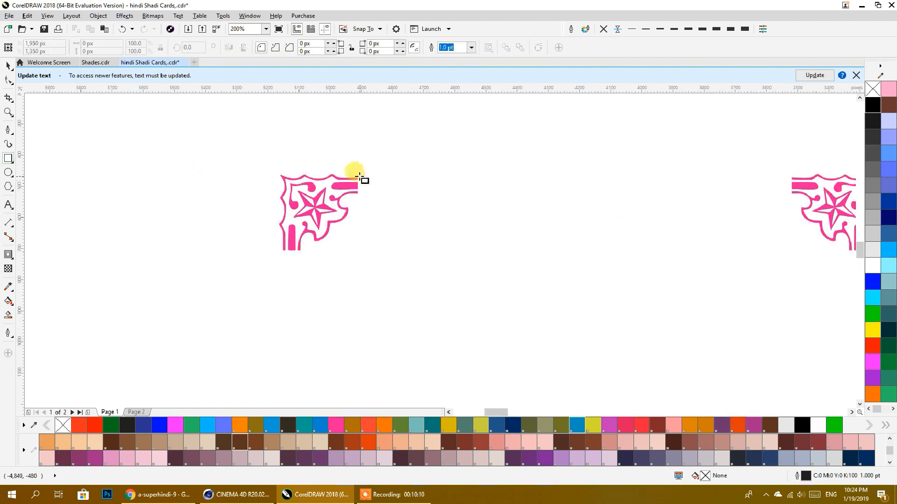
pyautogui.click(11, 126)
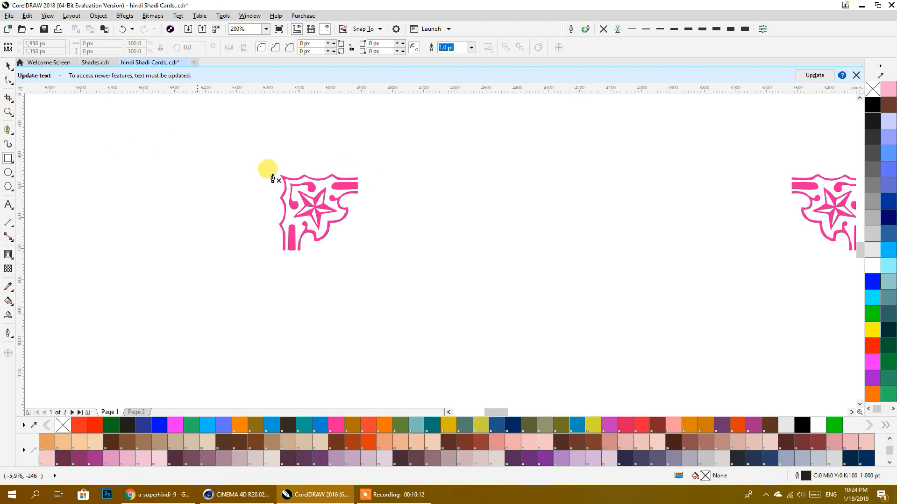
pyautogui.click(354, 178)
pyautogui.click(792, 178)
pyautogui.click(801, 178)
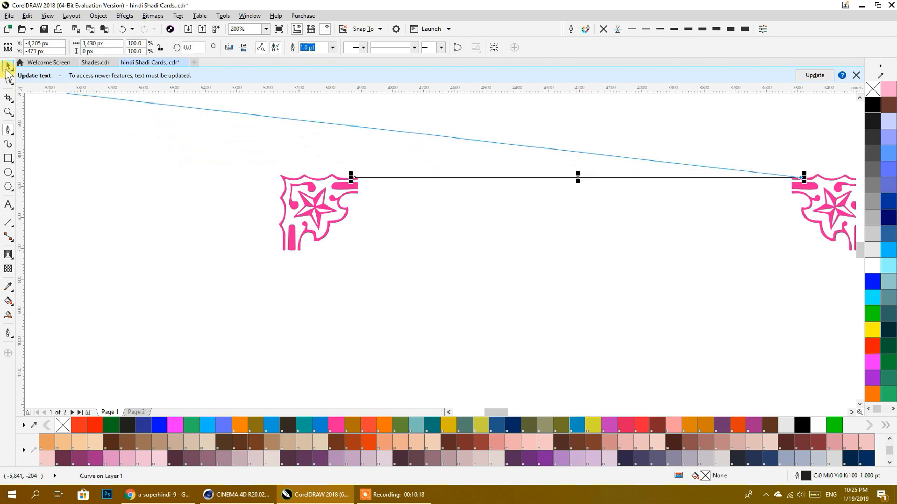
pyautogui.click(7, 70)
# Step: Set the connecting line's outline width to 2.0 pt and shift it slightly down onto the left ornament's upper arm
pyautogui.click(644, 29)
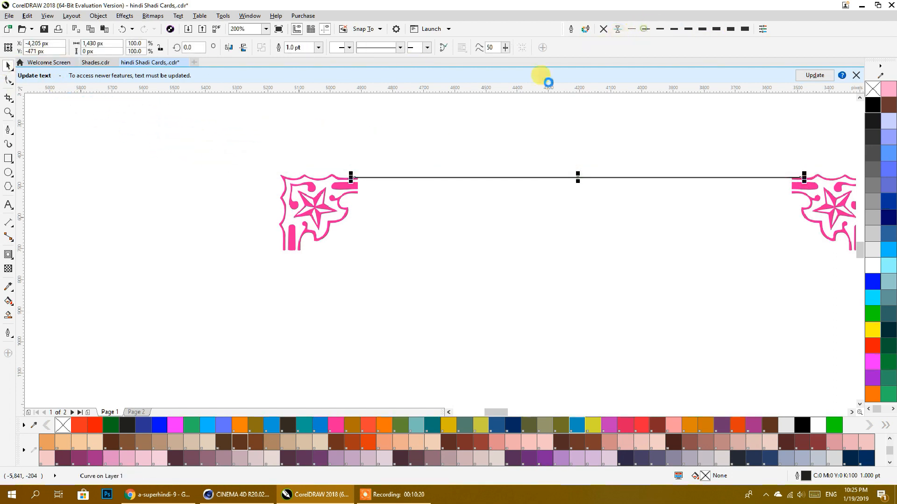
pyautogui.scroll(3, 355, 177)
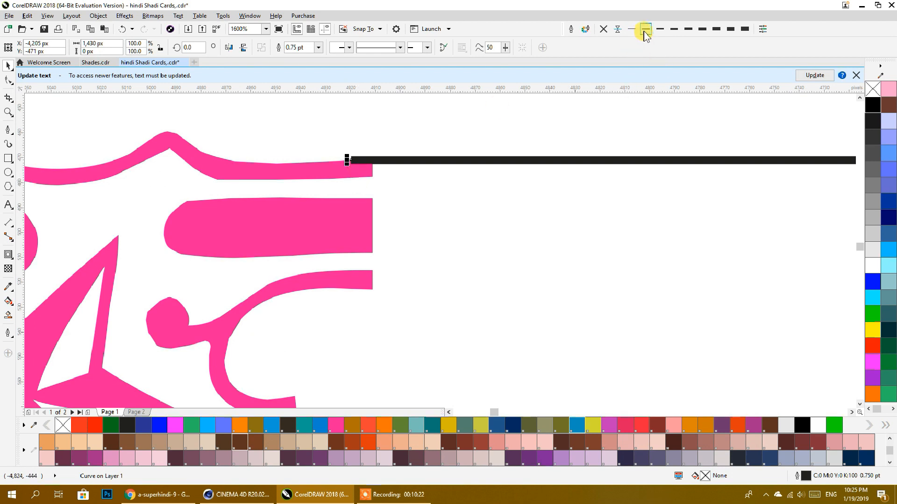
pyautogui.click(658, 31)
pyautogui.click(674, 30)
pyautogui.click(686, 31)
pyautogui.scroll(1, 416, 153)
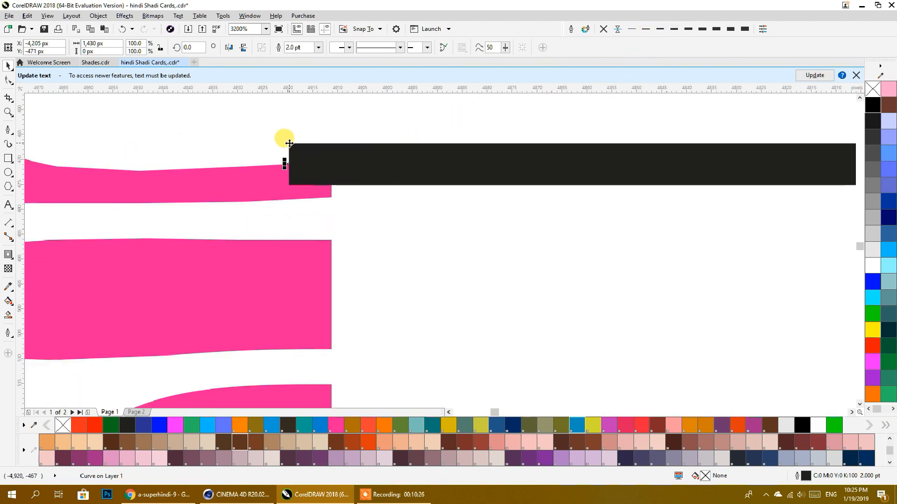
pyautogui.moveTo(289, 164); pyautogui.dragTo(320, 163)
pyautogui.scroll(-2, 324, 166)
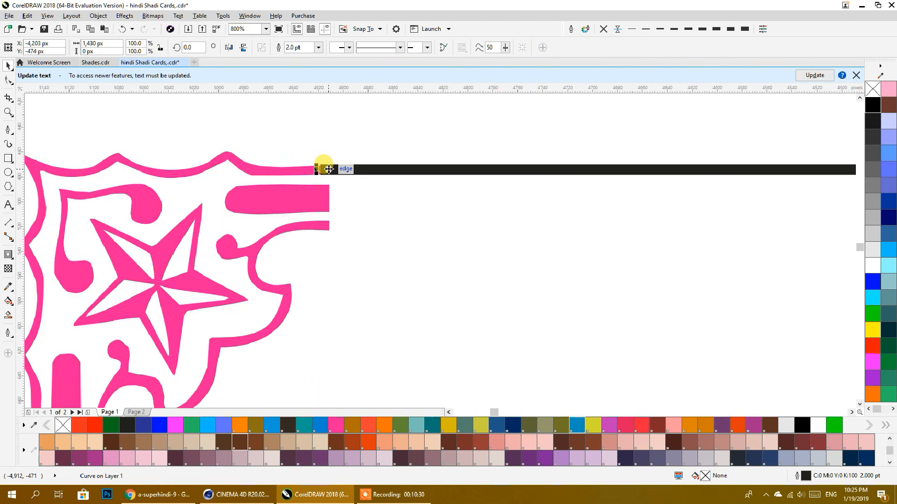
# Step: Convert the connecting line's outline to a filled object
pyautogui.scroll(-2, 367, 173)
pyautogui.hscroll(2, 367, 216)
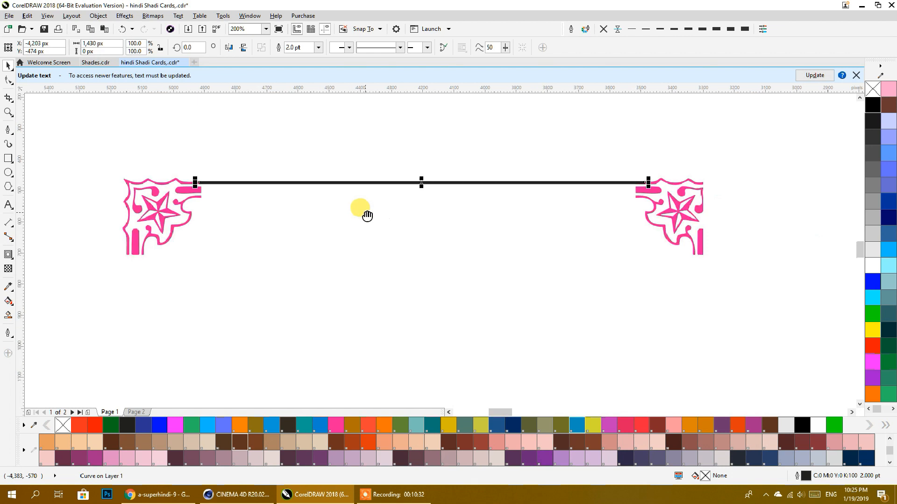
pyautogui.click(464, 224)
pyautogui.click(520, 183)
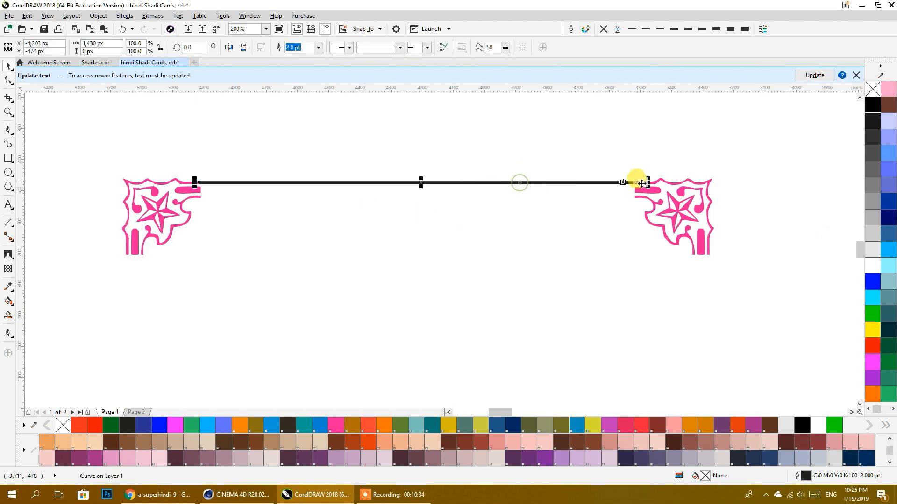
pyautogui.scroll(3, 640, 182)
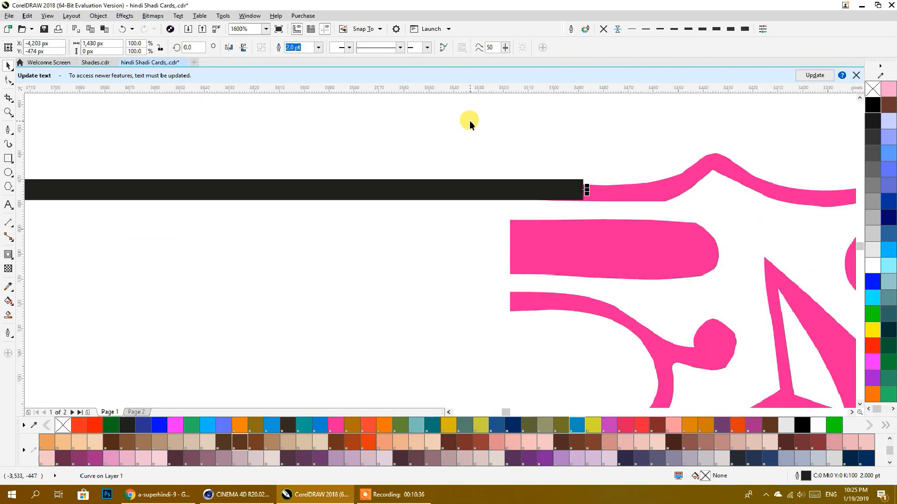
pyautogui.hotkey('ctrl', 'shift', 'q')
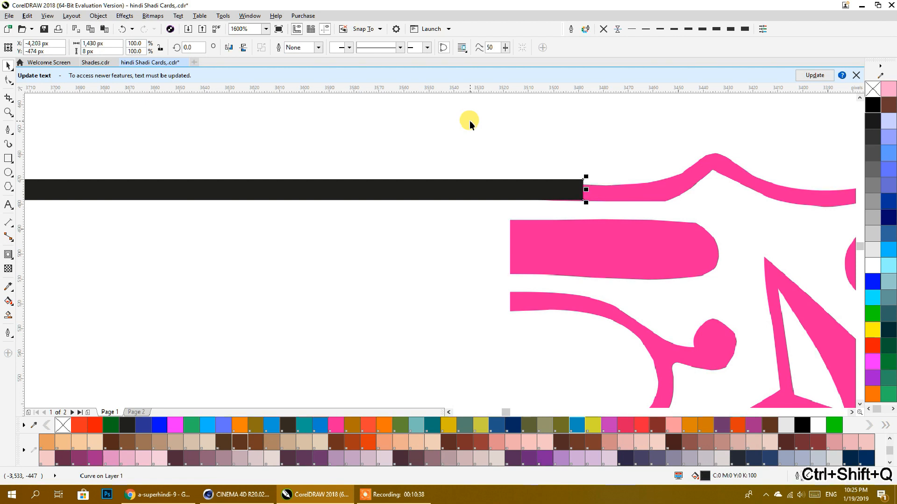
# Step: Move the black bar up and clear of the right ornament's upper arm to expose the arm's end
pyautogui.scroll(-1, 397, 155)
pyautogui.moveTo(316, 168); pyautogui.dragTo(398, 116)
pyautogui.scroll(2, 525, 168)
pyautogui.scroll(-1, 491, 156)
pyautogui.moveTo(491, 157); pyautogui.dragTo(268, 159)
pyautogui.scroll(2, 506, 164)
pyautogui.click(506, 163)
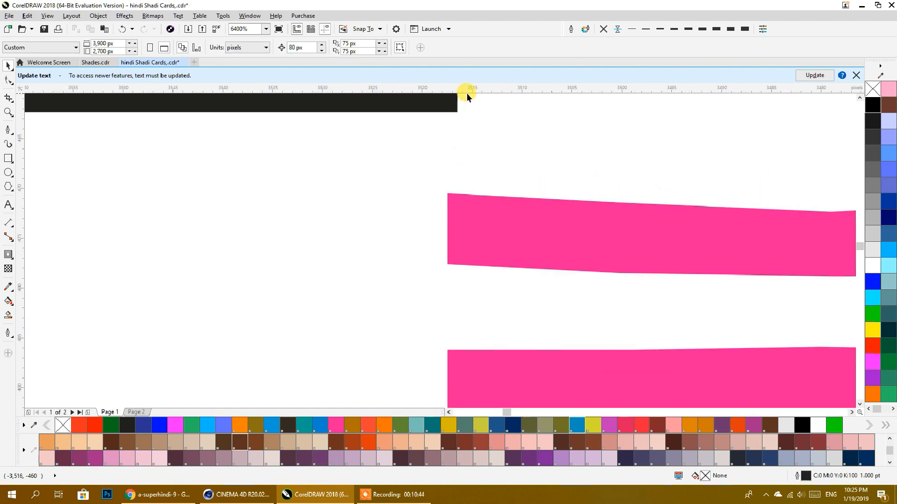
# Step: Place horizontal guidelines along the upper and lower edges at the end of the right ornament's upper arm
pyautogui.click(379, 30)
pyautogui.click(489, 139)
pyautogui.moveTo(436, 239); pyautogui.dragTo(449, 264)
pyautogui.moveTo(496, 105); pyautogui.dragTo(459, 155)
pyautogui.moveTo(447, 191); pyautogui.dragTo(447, 193)
# Step: Move the black bar down onto the guidelines so its right end meets the right ornament's upper arm
pyautogui.click(429, 108)
pyautogui.moveTo(457, 114); pyautogui.dragTo(467, 264)
pyautogui.scroll(-3, 615, 220)
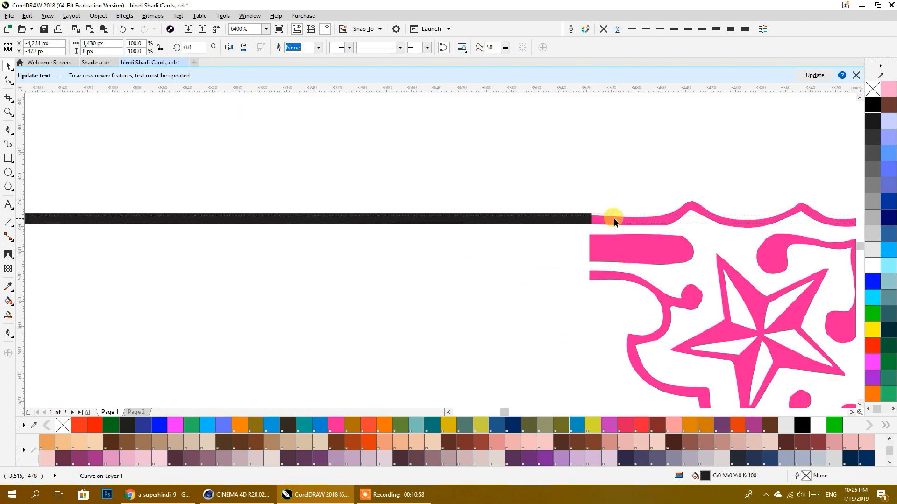
# Step: Reduce the black bar's height to about 7 px by lowering its upper edge to the upper guideline
pyautogui.moveTo(231, 226); pyautogui.dragTo(561, 250)
pyautogui.moveTo(270, 241); pyautogui.dragTo(592, 244)
pyautogui.scroll(5, 380, 245)
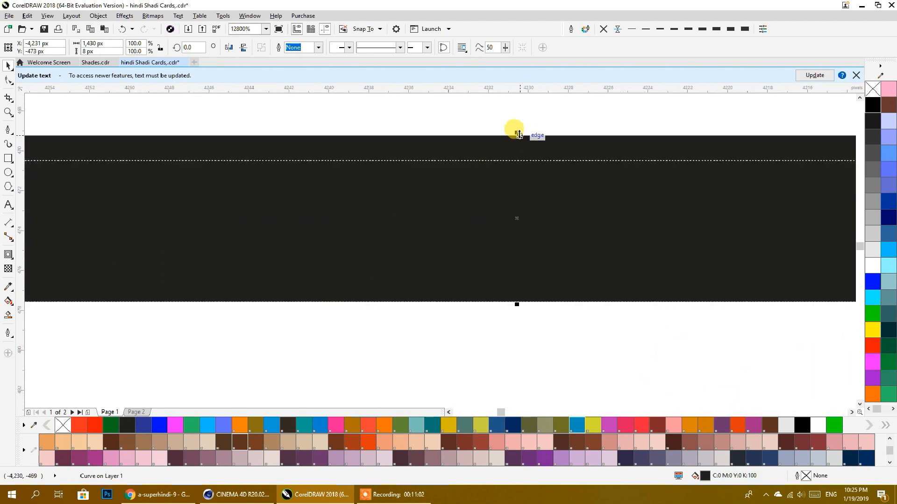
pyautogui.moveTo(518, 134); pyautogui.dragTo(516, 159)
pyautogui.scroll(-2, 566, 182)
pyautogui.scroll(-4, 566, 182)
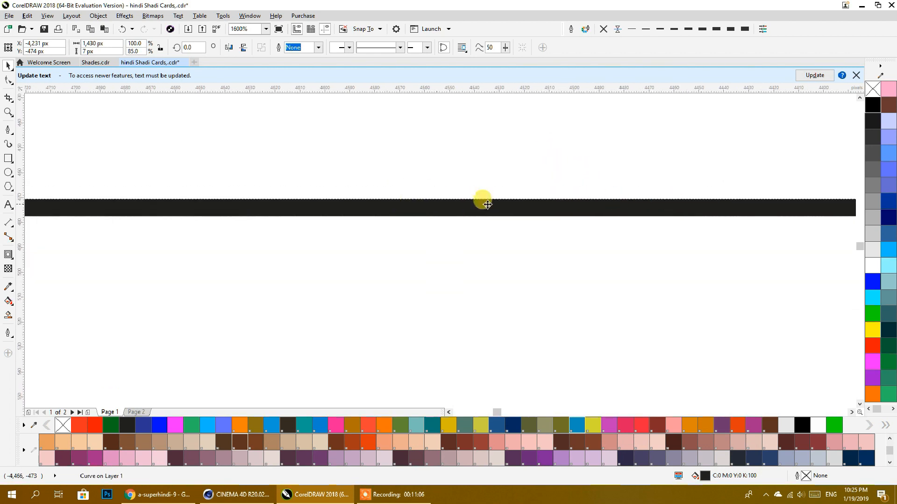
# Step: Shorten the black bar from its left end to about 1,398 px, keeping it overlapping the left ornament's arm
pyautogui.scroll(2, 177, 208)
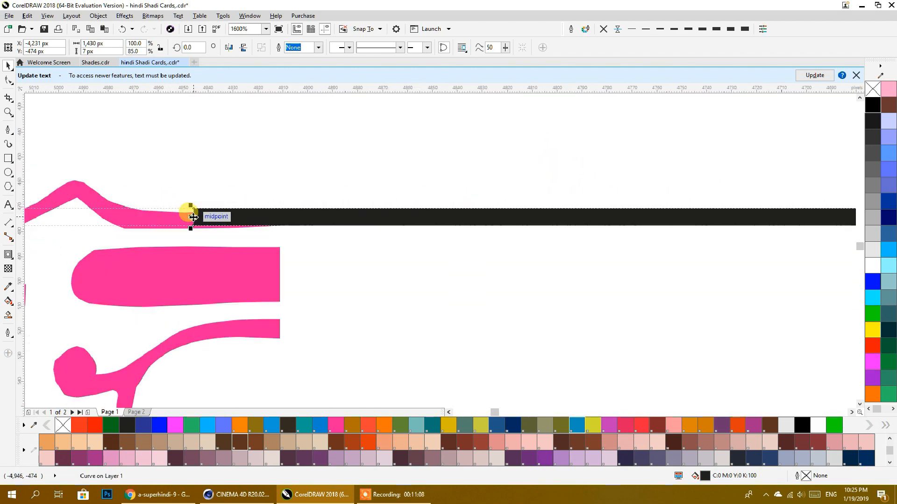
pyautogui.moveTo(191, 217); pyautogui.dragTo(249, 218)
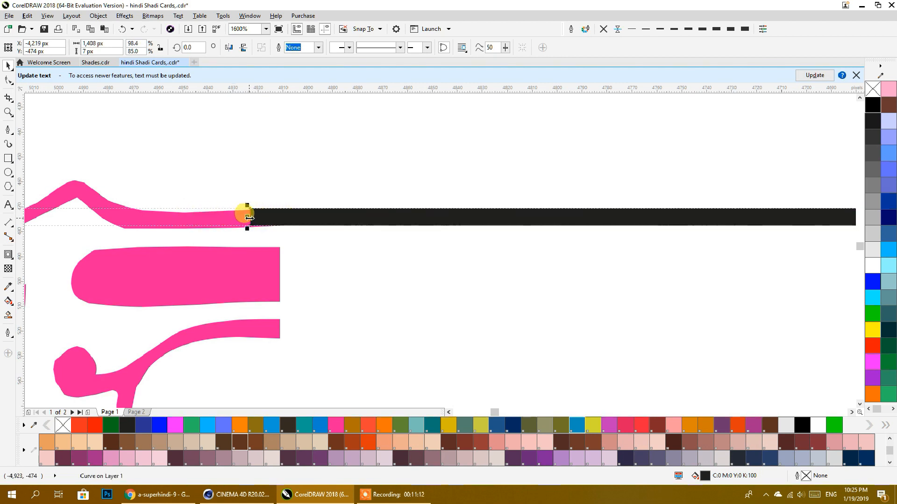
pyautogui.scroll(2, 248, 218)
pyautogui.moveTo(244, 208); pyautogui.dragTo(342, 209)
pyautogui.scroll(-4, 342, 209)
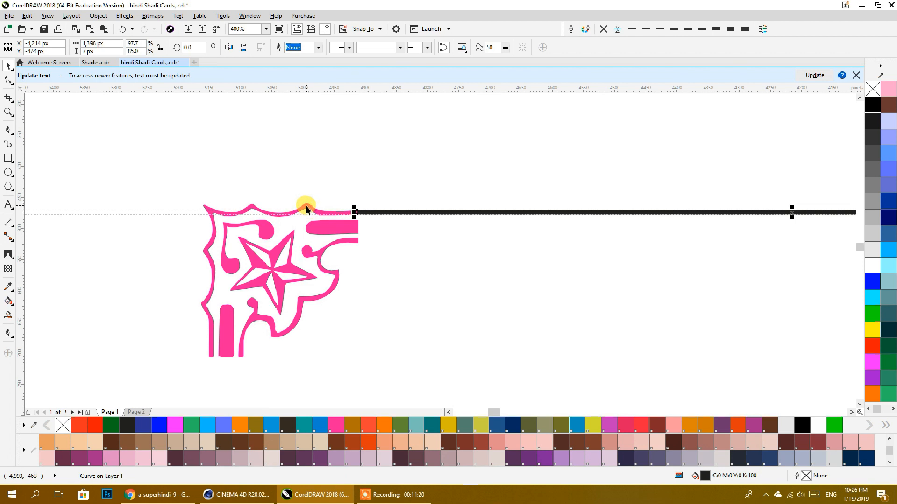
# Step: Weld the black bar to the left corner ornament and weld the result to the right ornament
pyautogui.keyDown('shift'); pyautogui.click(307, 207); pyautogui.keyUp('shift')
pyautogui.click(278, 47)
pyautogui.scroll(-2, 299, 165)
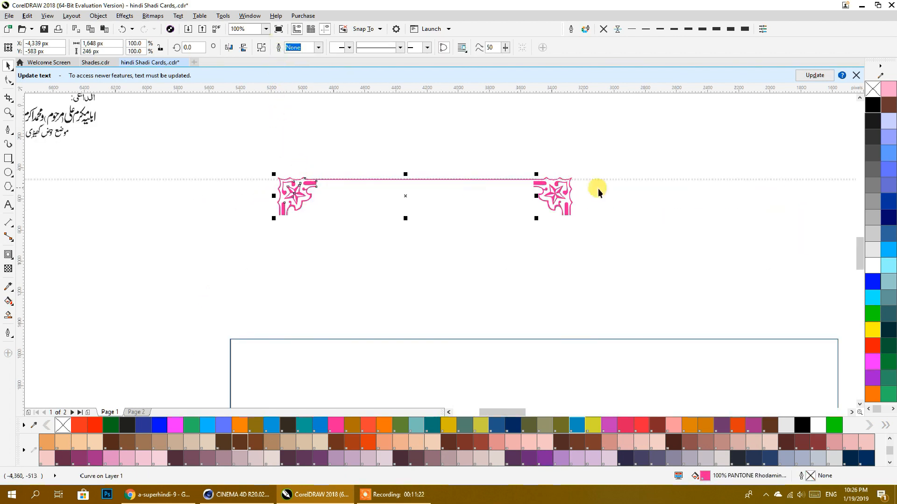
pyautogui.keyDown('shift'); pyautogui.click(565, 213); pyautogui.keyUp('shift')
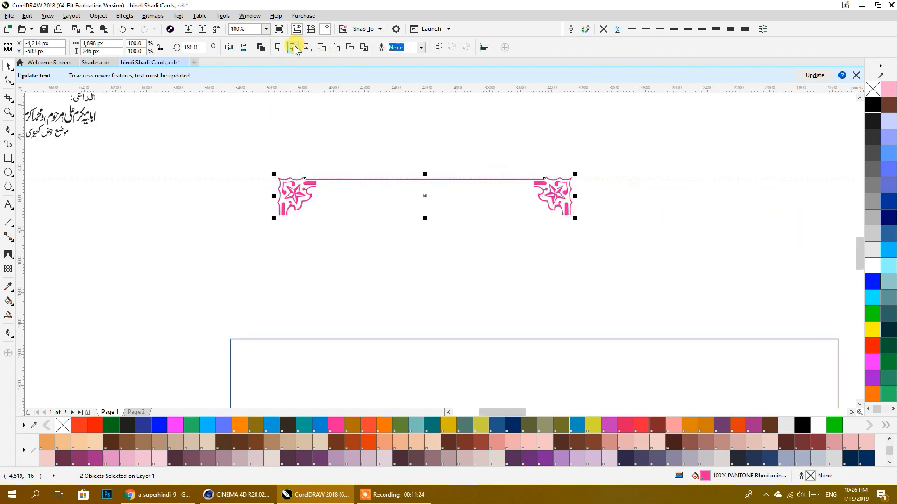
pyautogui.click(278, 47)
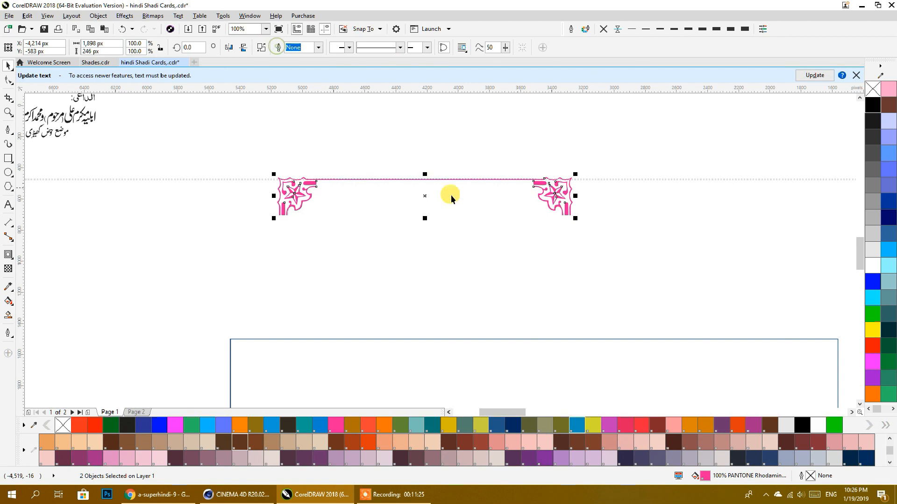
pyautogui.click(479, 216)
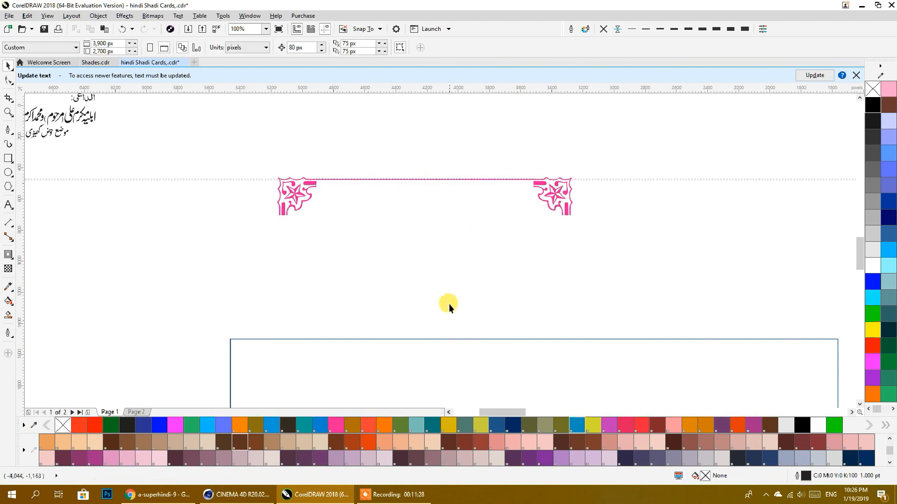
pyautogui.click(392, 495)
pyautogui.click(584, 480)
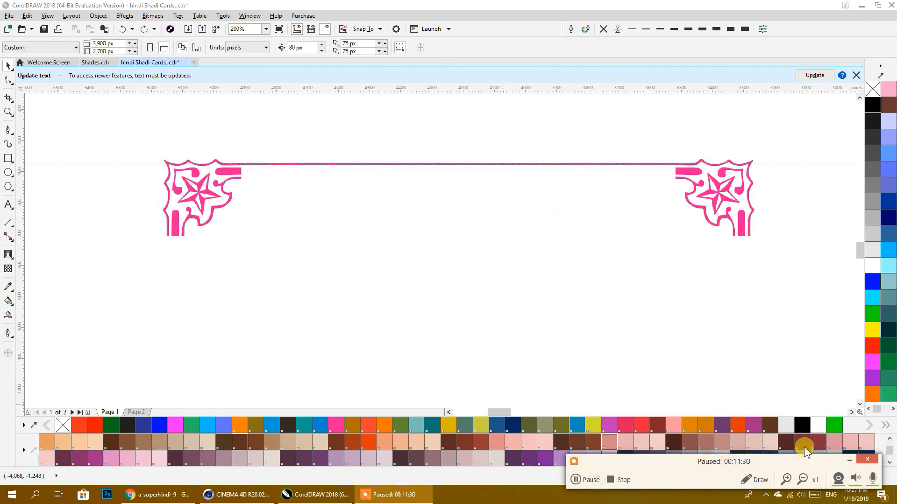
pyautogui.click(849, 460)
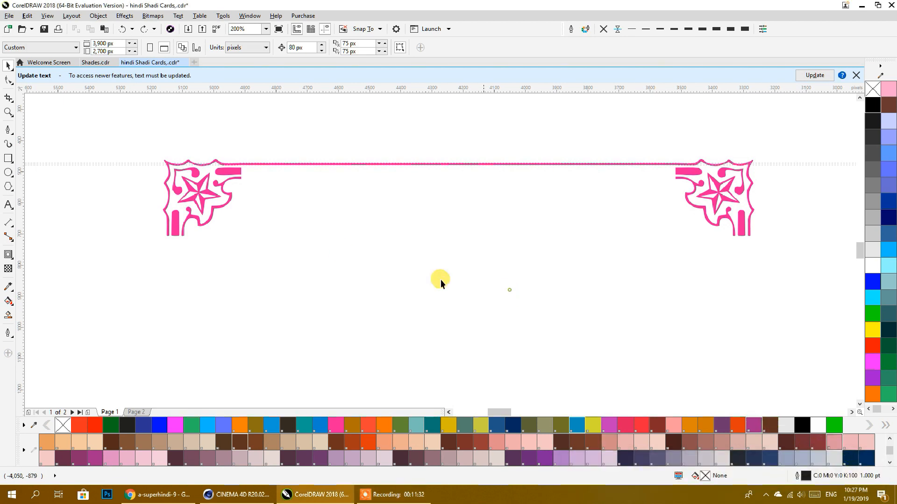
# Step: Draw a rectangle about 1,416 × 22 px between the ornaments' thick upper bars, remove its outline and give it a white fill
pyautogui.click(8, 158)
pyautogui.moveTo(239, 168); pyautogui.dragTo(676, 171)
pyautogui.click(6, 67)
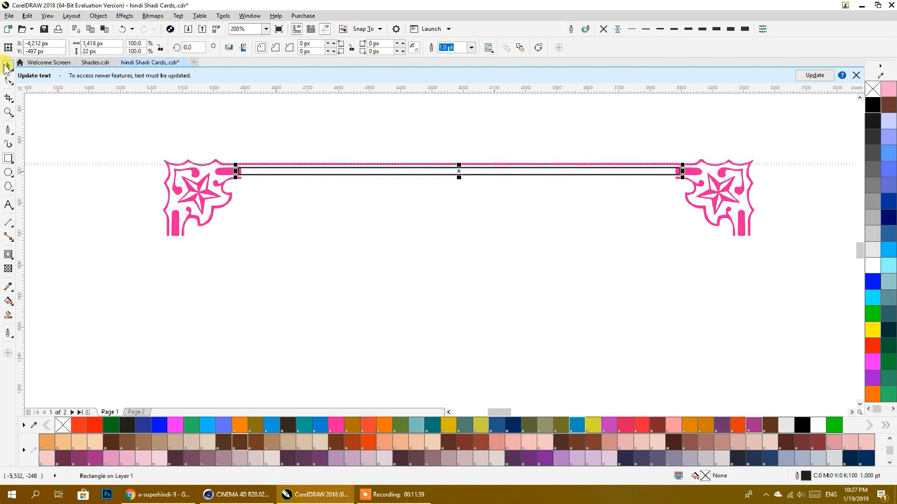
pyautogui.click(872, 111)
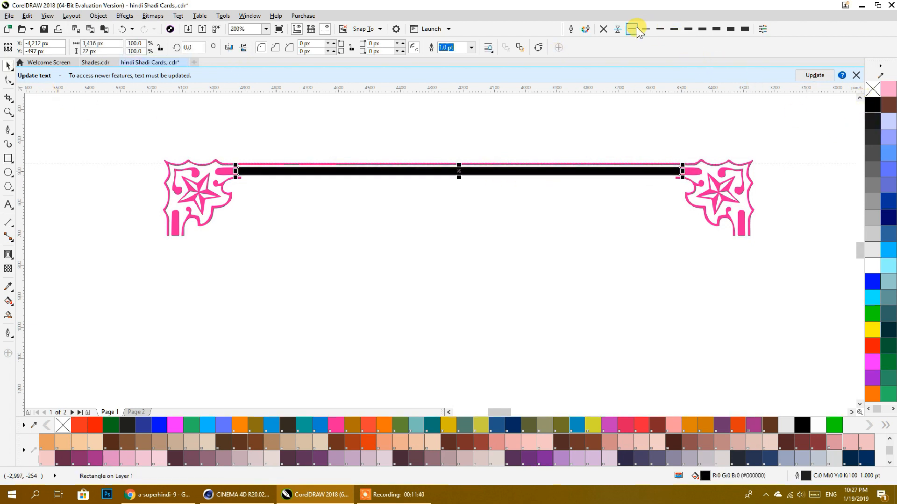
pyautogui.click(602, 30)
pyautogui.click(873, 267)
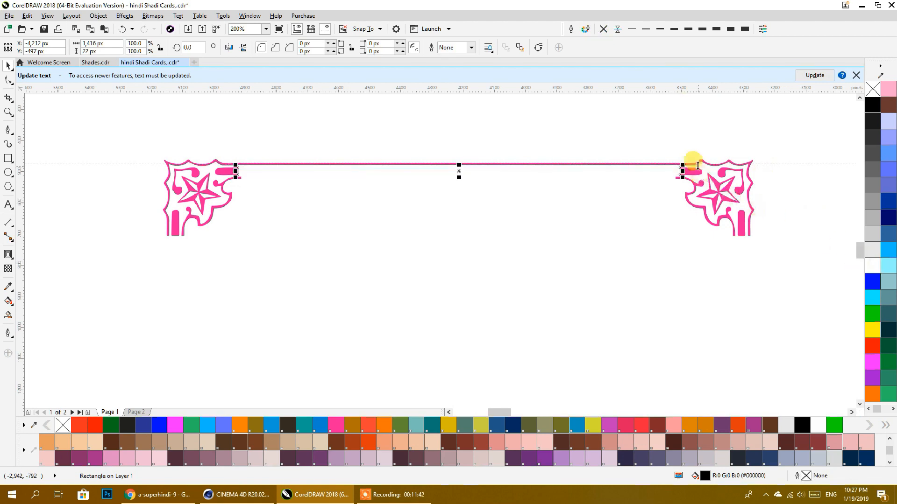
pyautogui.scroll(4, 682, 168)
pyautogui.scroll(2, 610, 211)
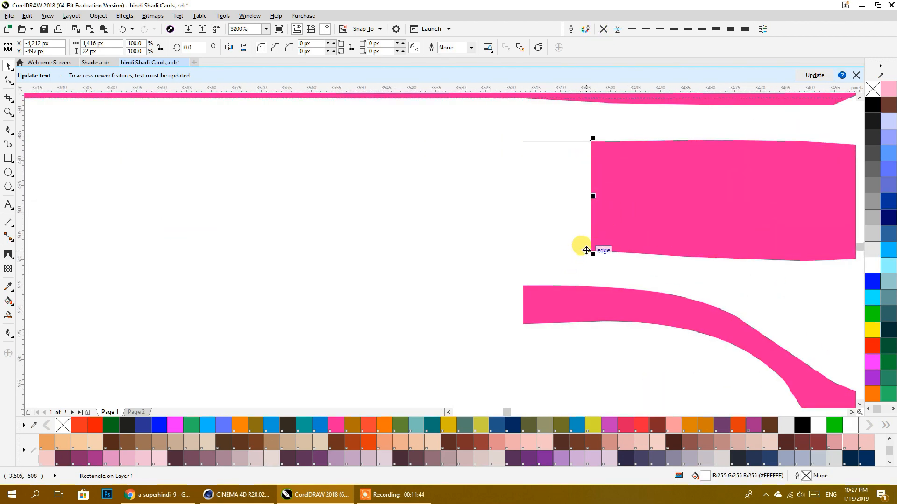
pyautogui.scroll(-6, 595, 246)
pyautogui.scroll(2, 357, 234)
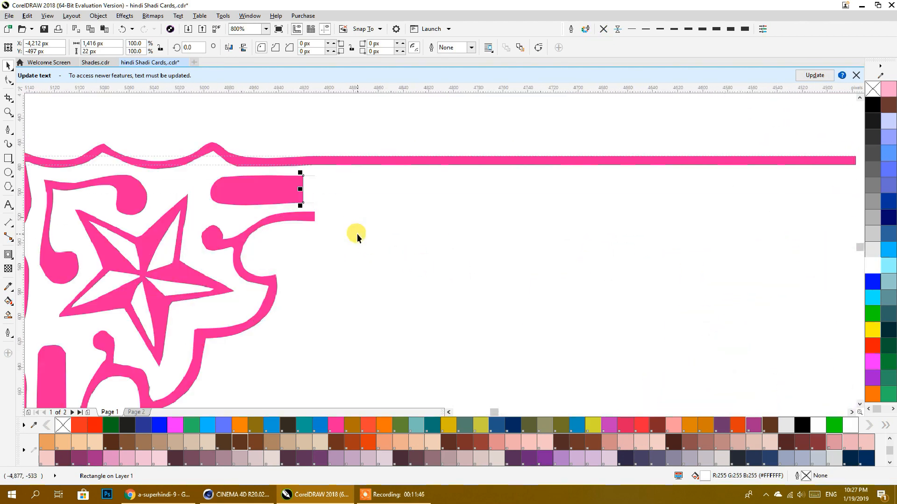
pyautogui.click(393, 494)
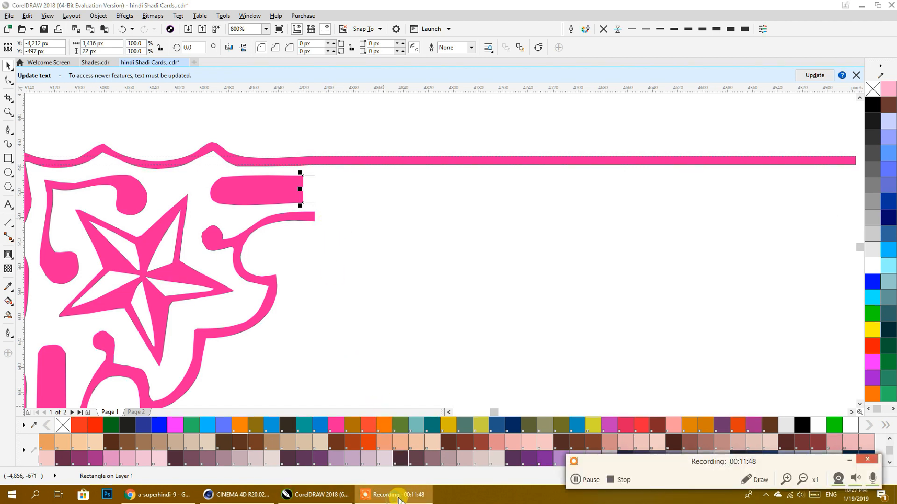
pyautogui.click(587, 479)
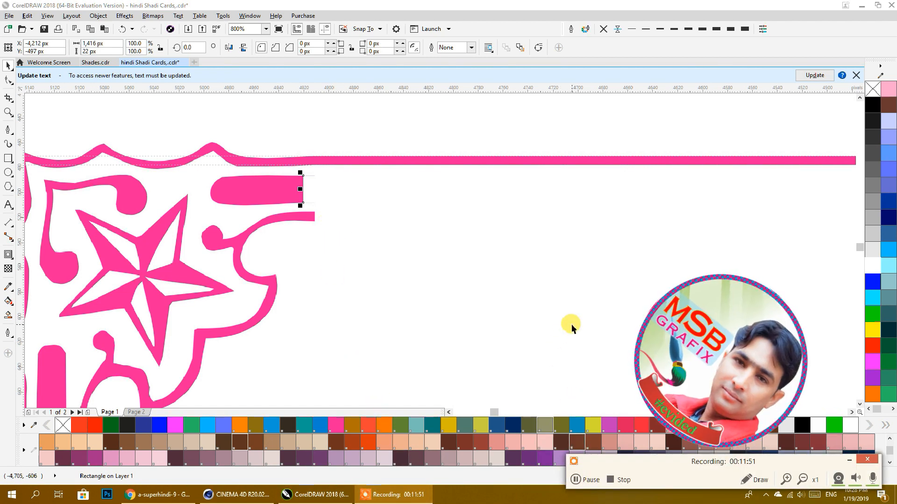
pyautogui.click(849, 462)
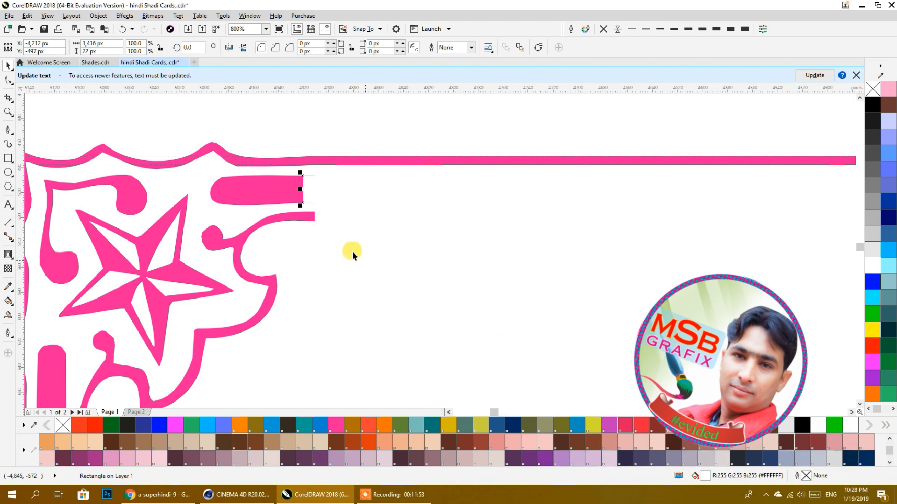
# Step: Weld the white rectangle between the thick upper bars to the joined corner ornaments
pyautogui.keyDown('shift'); pyautogui.click(283, 187); pyautogui.keyUp('shift')
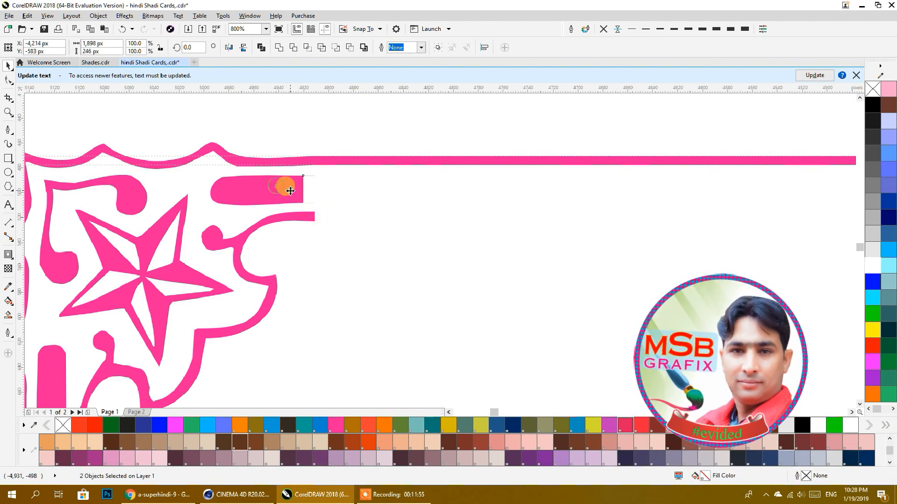
pyautogui.click(278, 47)
pyautogui.scroll(-4, 571, 184)
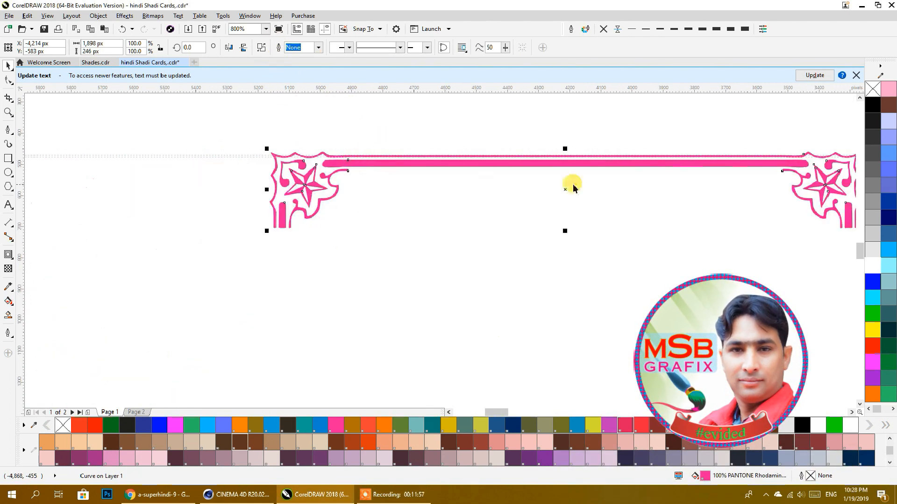
pyautogui.click(436, 266)
# Step: Draw a rectangle about 11 px high from the left ornament's lower thin arm and stretch it to about 1,394 px wide, meeting the right arm
pyautogui.scroll(4, 213, 183)
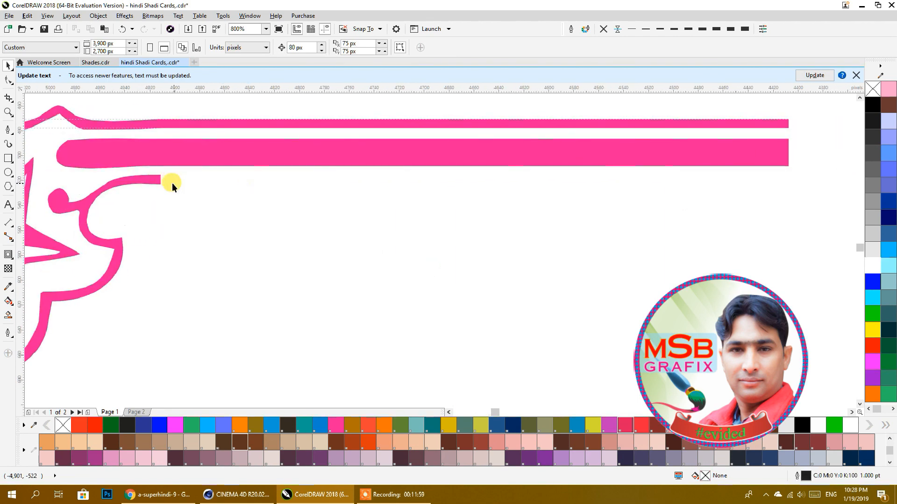
pyautogui.click(8, 159)
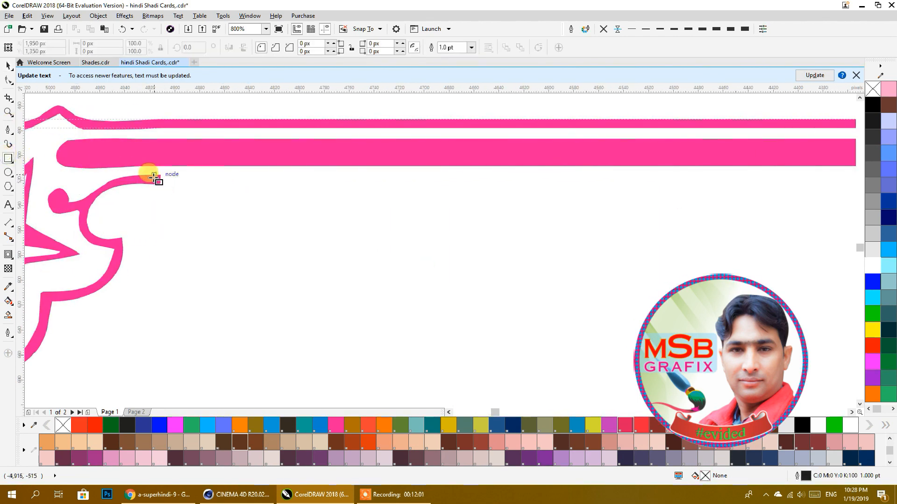
pyautogui.moveTo(159, 176); pyautogui.dragTo(681, 190)
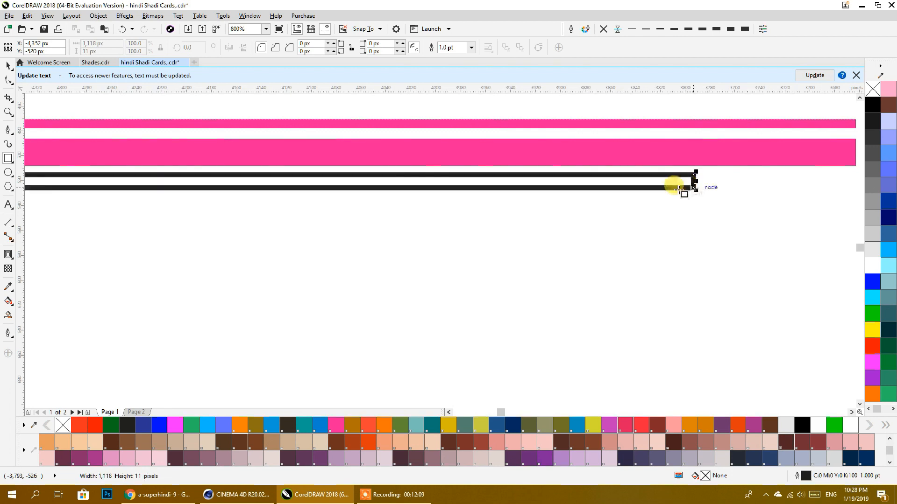
pyautogui.scroll(-2, 463, 201)
pyautogui.click(8, 68)
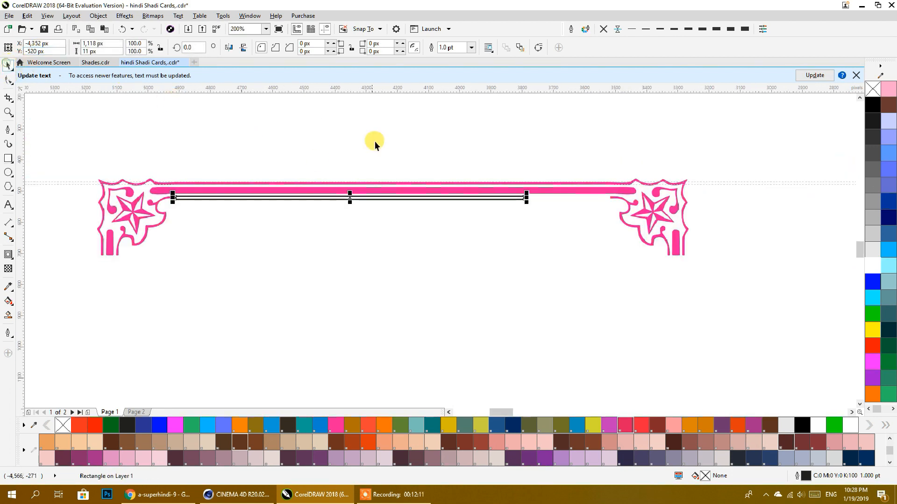
pyautogui.scroll(2, 421, 183)
pyautogui.moveTo(678, 235); pyautogui.dragTo(149, 169)
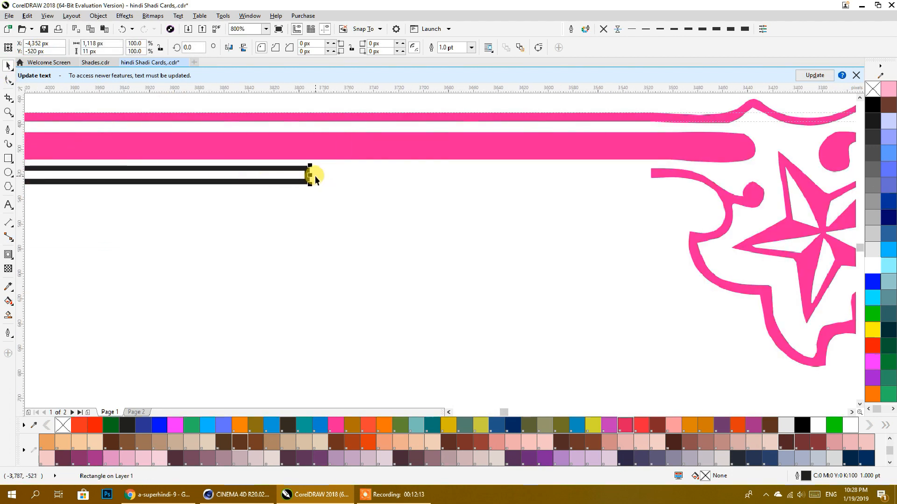
pyautogui.moveTo(311, 173); pyautogui.dragTo(655, 177)
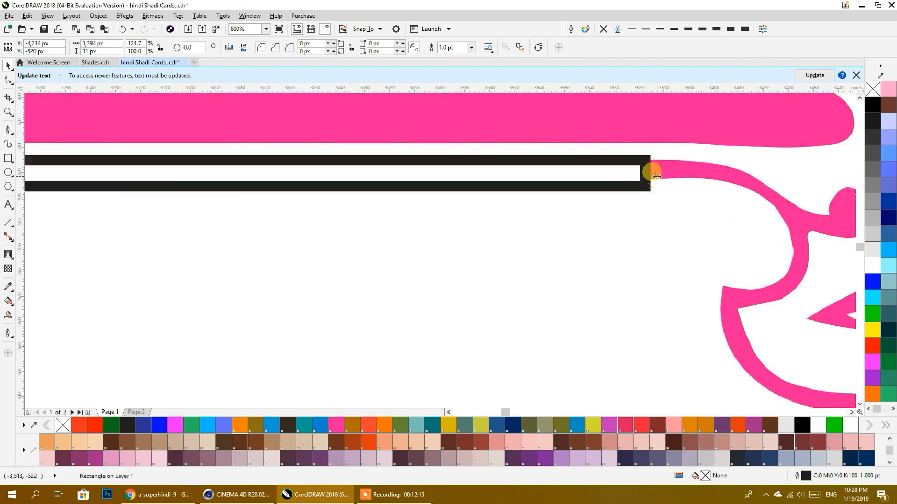
# Step: Place a horizontal guideline at about -523 px along the lower edge of the right ornament's lower thin arm
pyautogui.scroll(3, 656, 177)
pyautogui.moveTo(639, 90); pyautogui.dragTo(638, 132)
pyautogui.moveTo(622, 183); pyautogui.dragTo(635, 183)
pyautogui.scroll(-6, 631, 180)
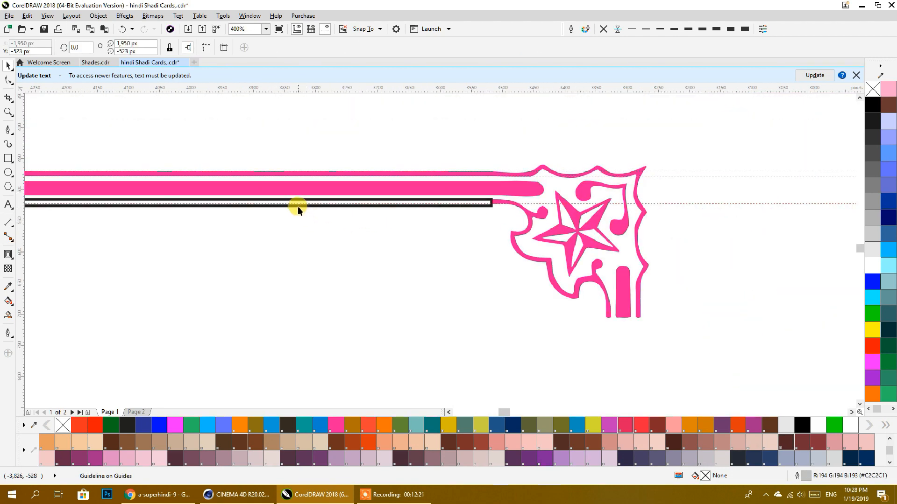
# Step: Fill the lower thin rectangle with PANTONE 584 C and remove its outline
pyautogui.click(309, 218)
pyautogui.click(480, 425)
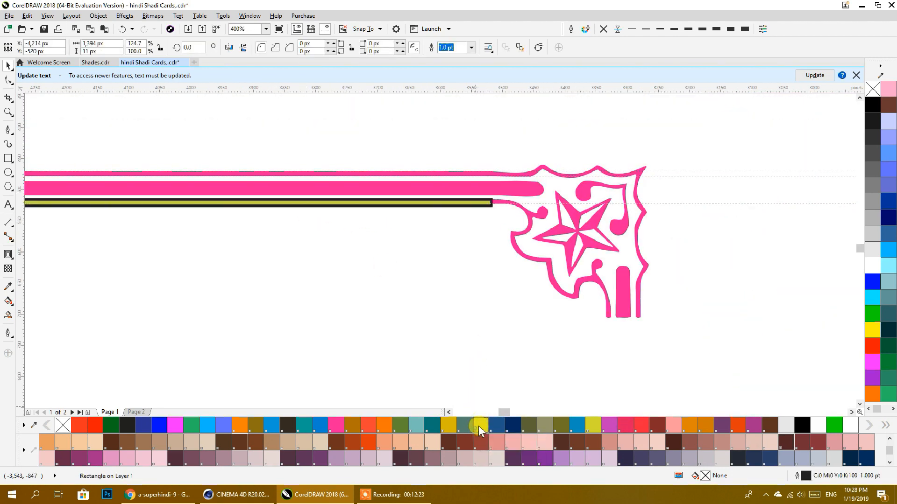
pyautogui.hscroll(-5, 536, 234)
pyautogui.click(603, 29)
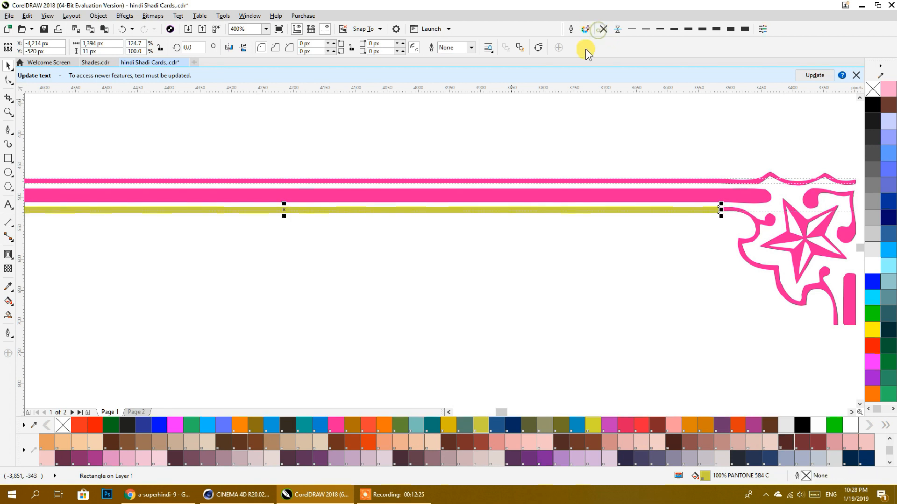
# Step: Reduce the yellow-green bar's height to about 8 px by raising its lower edge to the guideline
pyautogui.scroll(5, 284, 228)
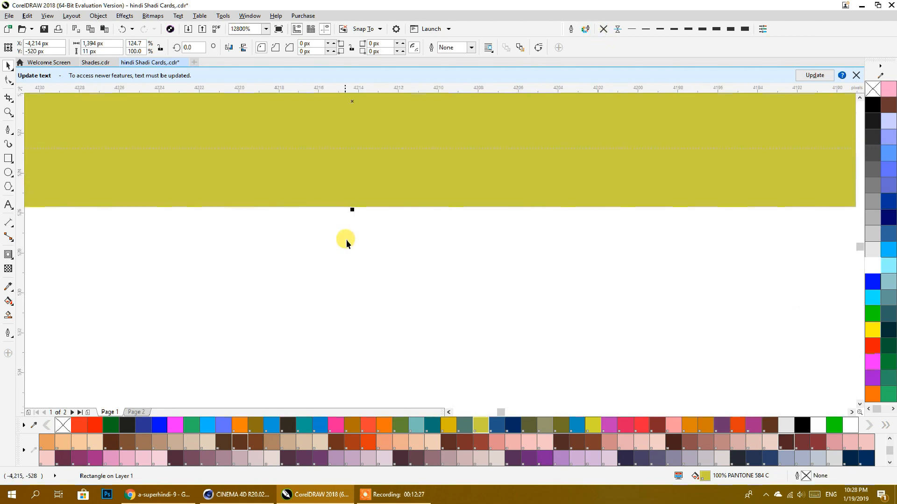
pyautogui.moveTo(353, 211); pyautogui.dragTo(355, 147)
pyautogui.scroll(-2, 357, 147)
pyautogui.scroll(-6, 358, 160)
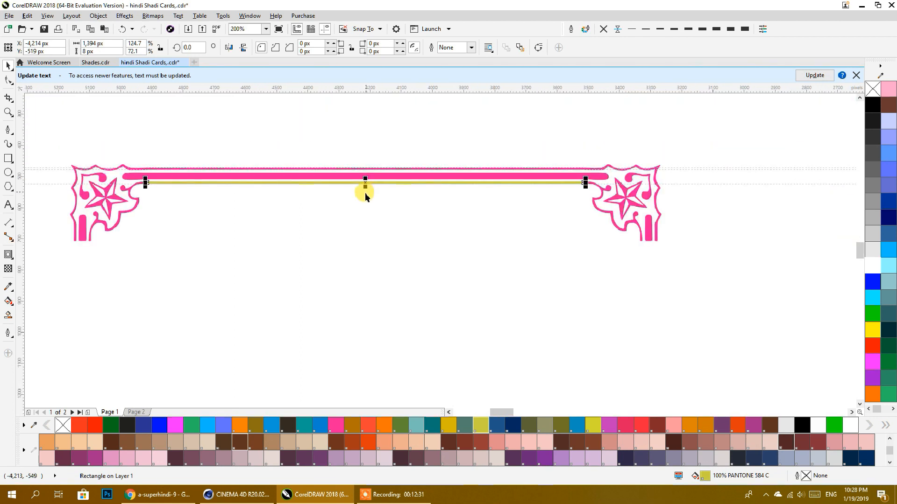
# Step: Weld the yellow-green bar to the joined pink ornament strip
pyautogui.keyDown('shift'); pyautogui.click(137, 207); pyautogui.keyUp('shift')
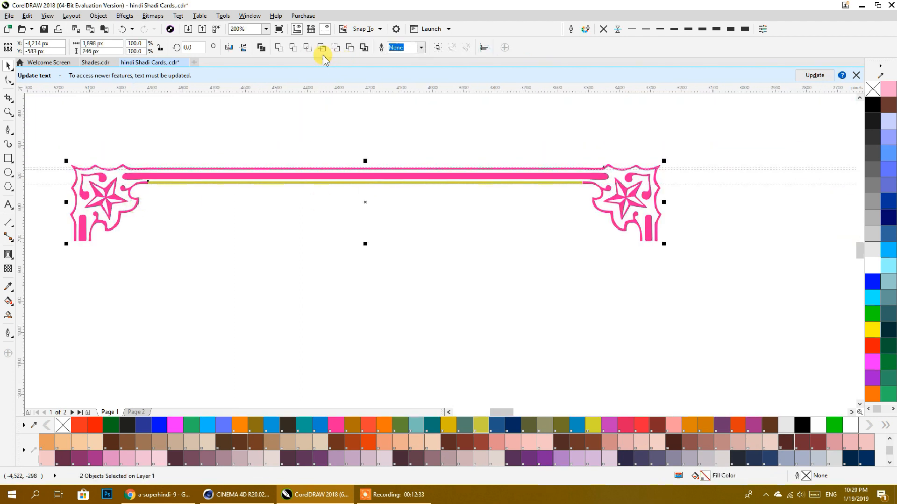
pyautogui.click(279, 47)
pyautogui.click(248, 209)
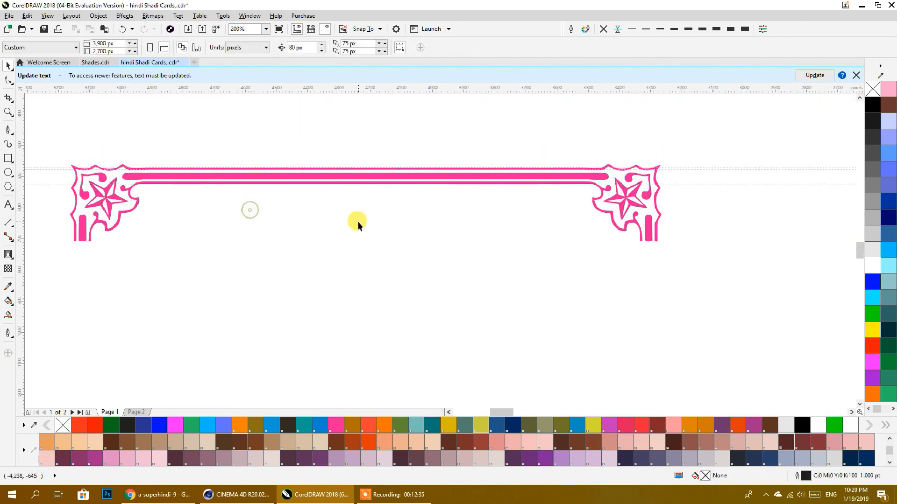
# Step: Move the joined ornament strip up and to the right, clear above the guidelines
pyautogui.scroll(-1, 360, 221)
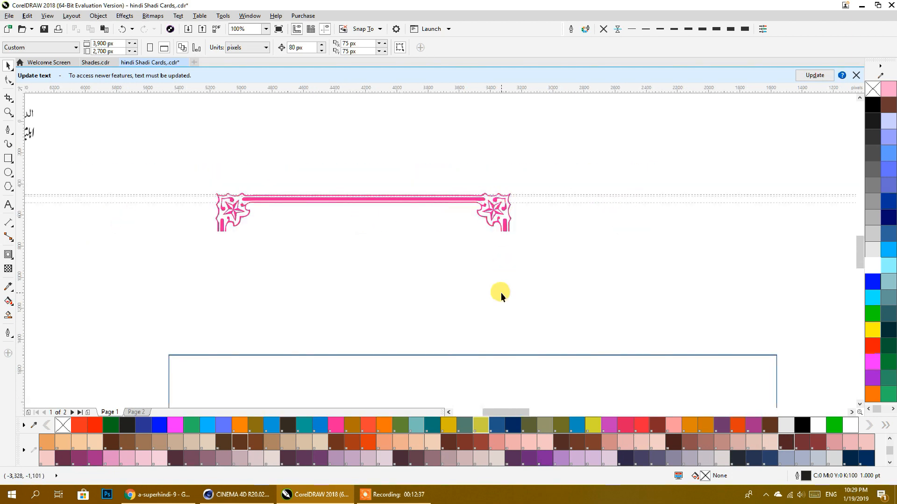
pyautogui.moveTo(445, 201); pyautogui.dragTo(462, 146)
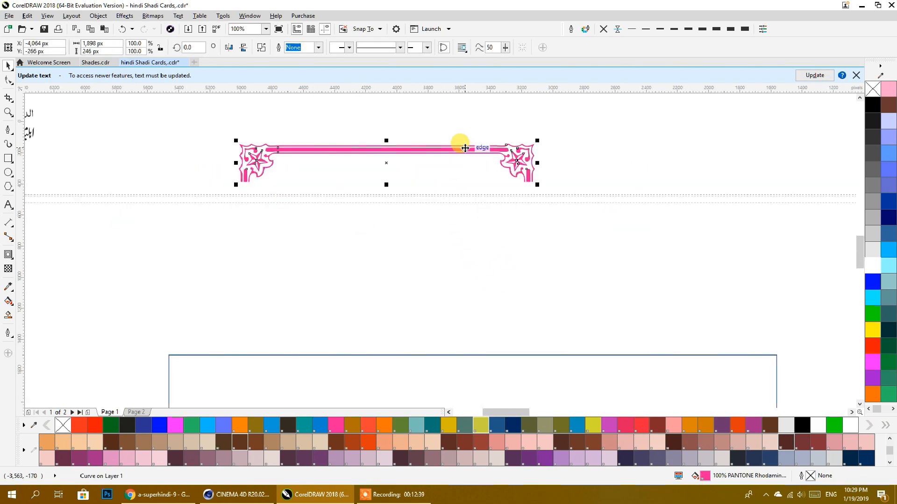
pyautogui.click(457, 220)
# Step: Make a vertically mirrored copy of the ornament strip and place it about 651 px below the original, centre to centre
pyautogui.click(417, 154)
pyautogui.moveTo(382, 136); pyautogui.dragTo(363, 282)
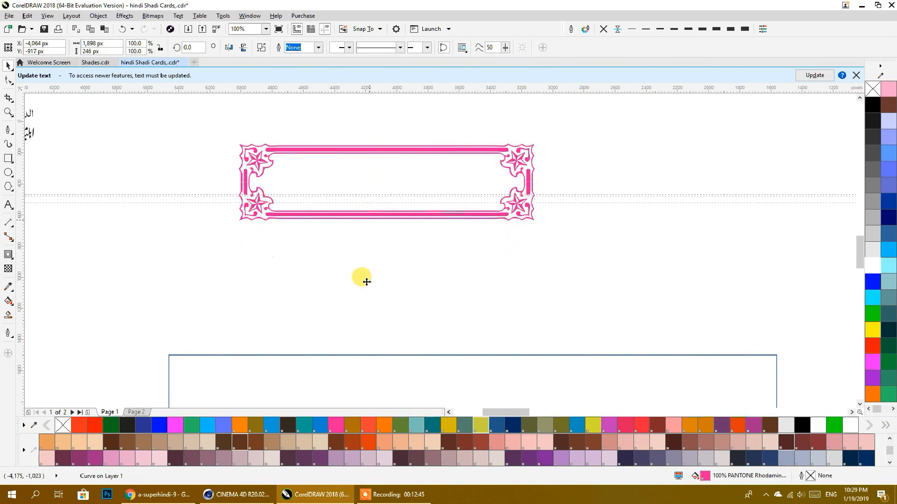
pyautogui.click(353, 241)
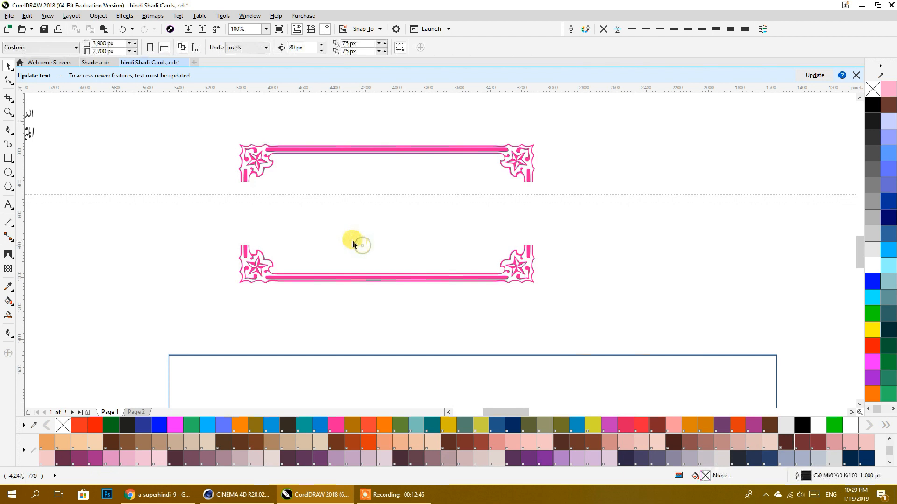
pyautogui.click(433, 226)
# Step: Bridge the two strips' outer arms on the left side with a rectangle about 8 × 419 px and weld it to the upper strip
pyautogui.scroll(4, 235, 201)
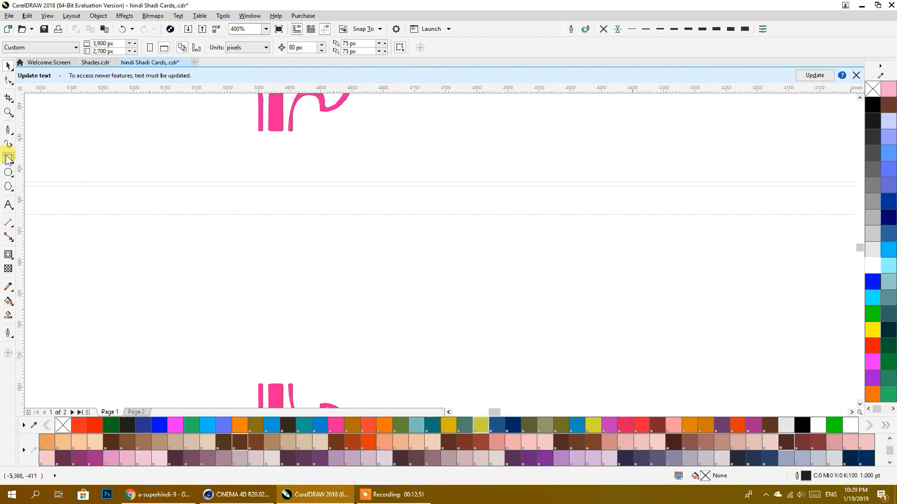
pyautogui.moveTo(256, 129); pyautogui.dragTo(262, 393)
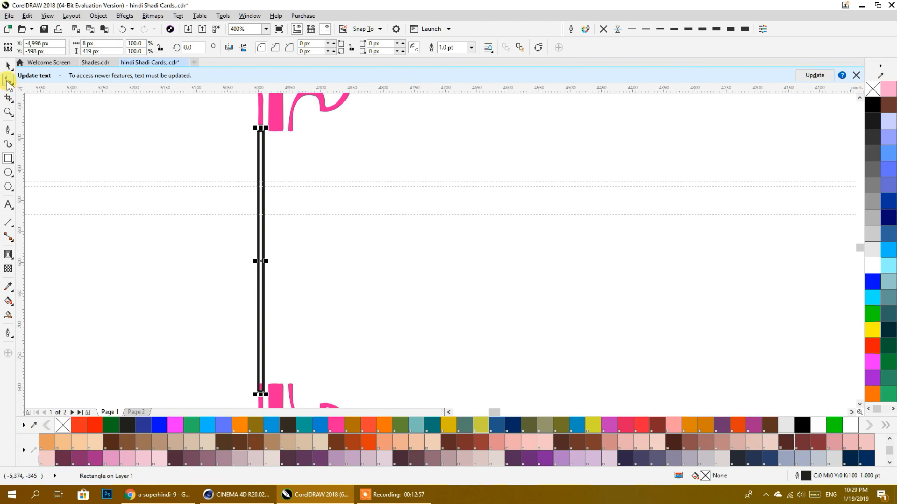
pyautogui.click(8, 65)
pyautogui.keyDown('shift'); pyautogui.click(282, 115); pyautogui.keyUp('shift')
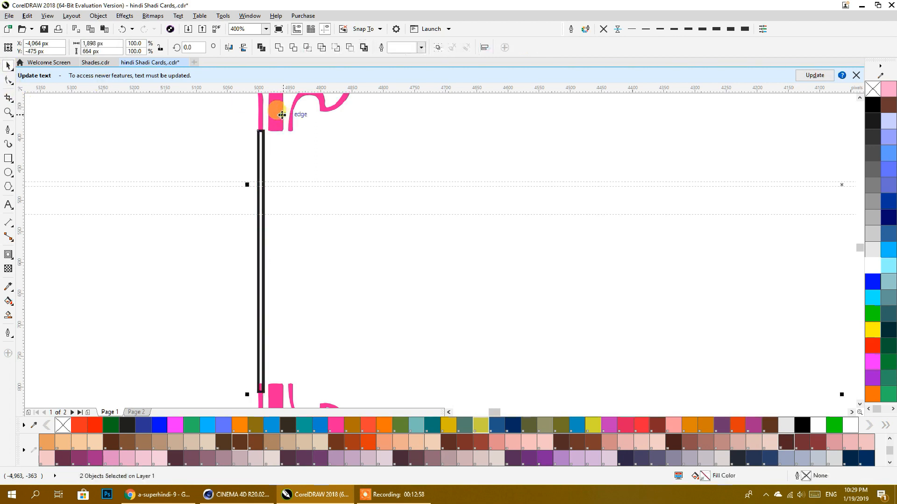
pyautogui.click(278, 48)
pyautogui.click(290, 161)
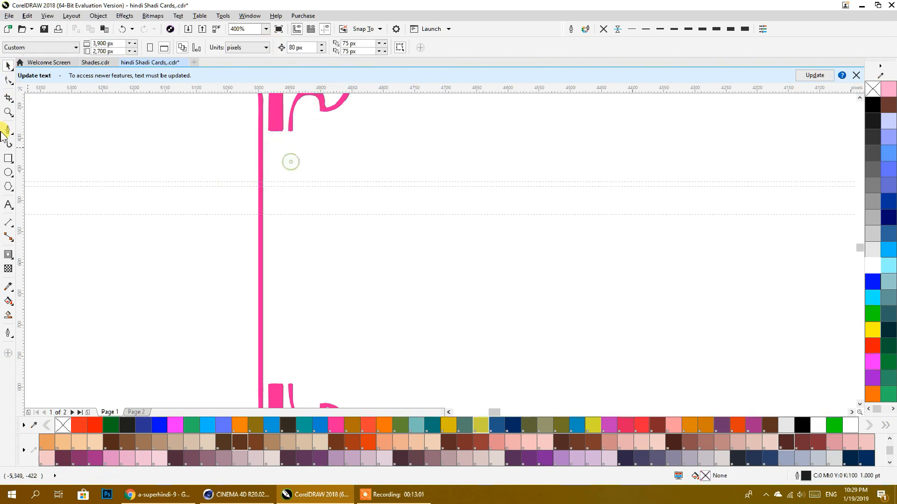
# Step: Draw rectangles about 24 × 427 px and 8 × 418 px bridging the left side's thick middle arms and thin inner arms
pyautogui.click(8, 158)
pyautogui.moveTo(267, 124); pyautogui.dragTo(283, 389)
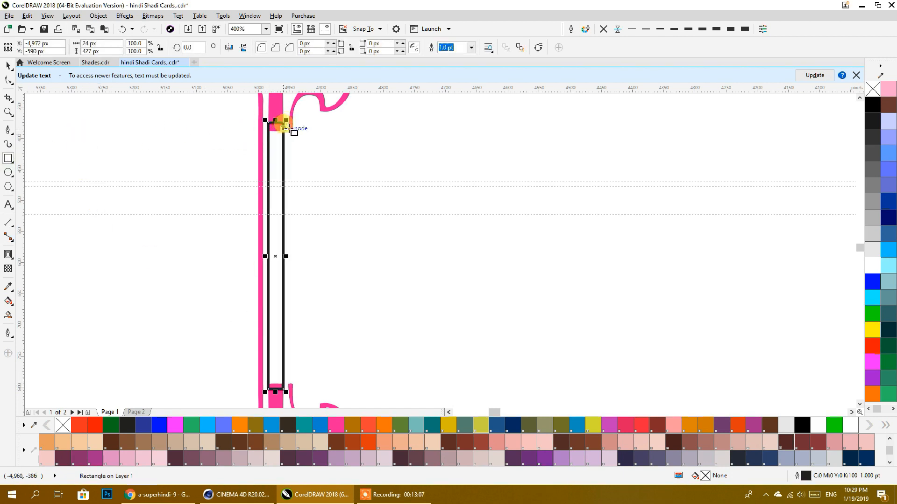
pyautogui.moveTo(288, 128); pyautogui.dragTo(291, 390)
pyautogui.click(9, 65)
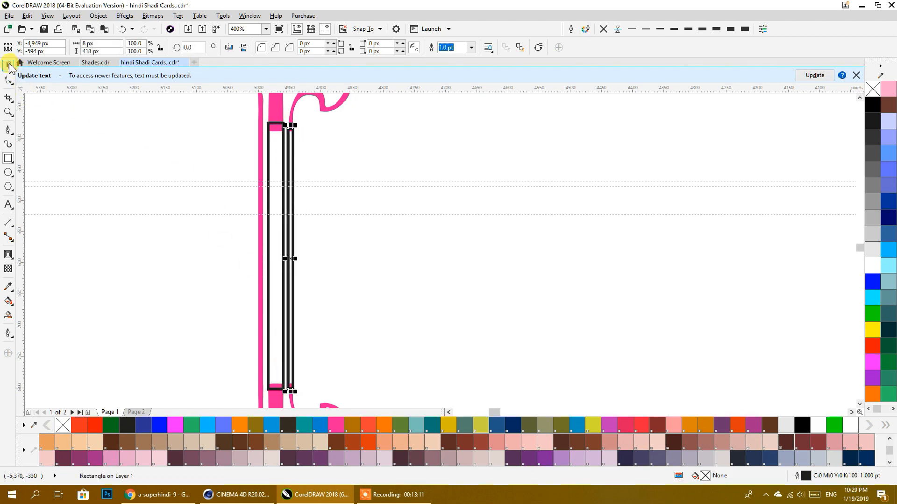
# Step: Duplicate the two bridging rectangles together into the empty area inside the border
pyautogui.keyDown('shift'); pyautogui.click(274, 168); pyautogui.keyUp('shift')
pyautogui.moveTo(274, 163); pyautogui.dragTo(518, 195)
pyautogui.rightClick(518, 194)
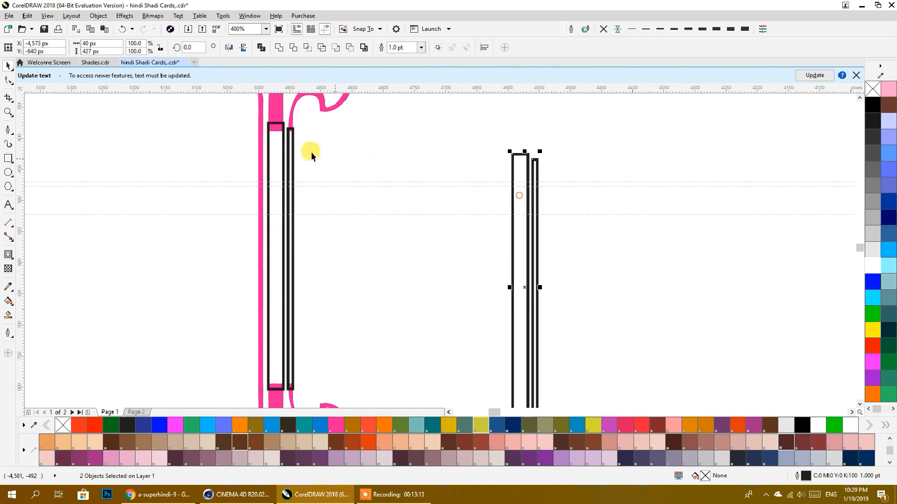
# Step: Weld the two original bridging rectangles on the left side to the lower ornament strip
pyautogui.scroll(-2, 301, 138)
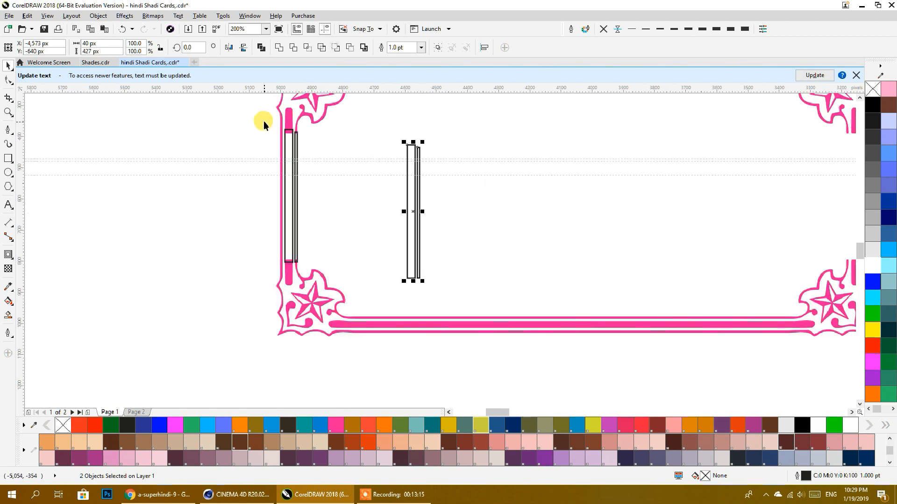
pyautogui.keyDown('shift'); pyautogui.click(293, 280); pyautogui.keyUp('shift')
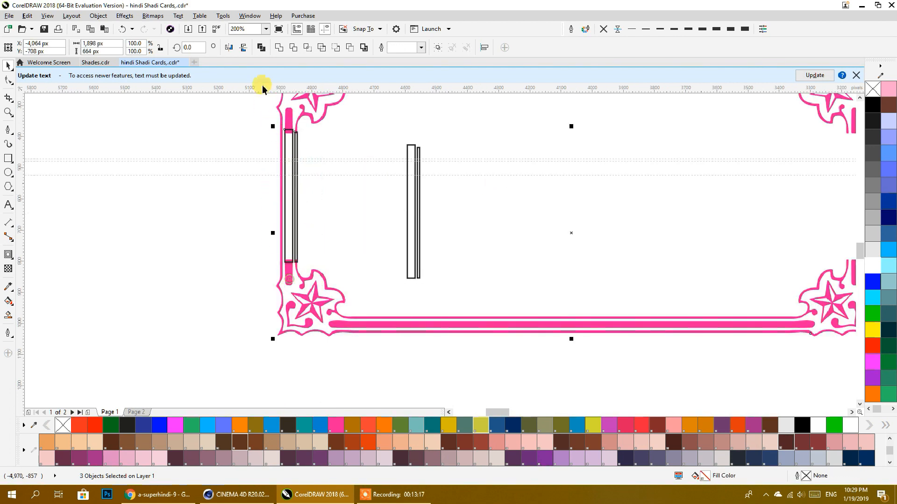
pyautogui.click(280, 48)
pyautogui.moveTo(254, 148); pyautogui.dragTo(102, 169)
# Step: Copy the spare rectangle pair into the gap between the border's two right corner ornaments
pyautogui.click(241, 149)
pyautogui.moveTo(283, 290); pyautogui.dragTo(282, 306)
pyautogui.moveTo(250, 166); pyautogui.dragTo(699, 158)
pyautogui.click(253, 178)
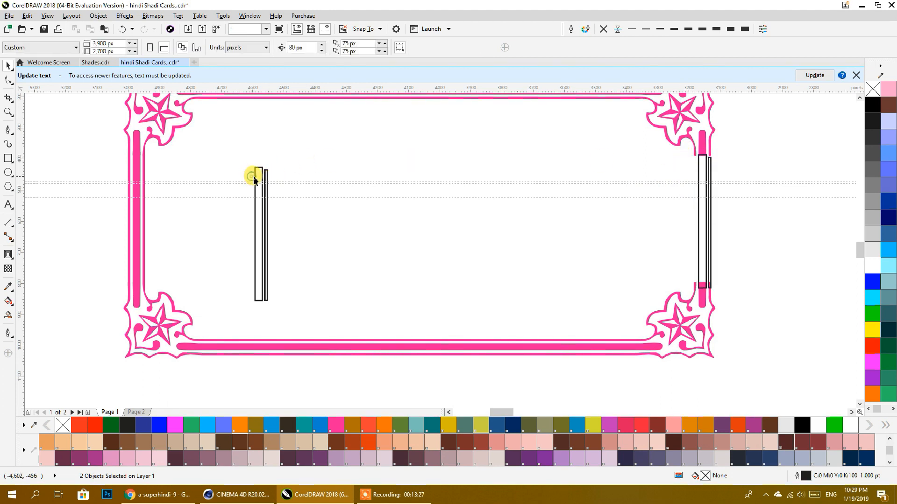
# Step: Delete the leftover wide rectangle inside the border
pyautogui.click(255, 179)
pyautogui.press('Delete')
pyautogui.moveTo(717, 185); pyautogui.dragTo(581, 188)
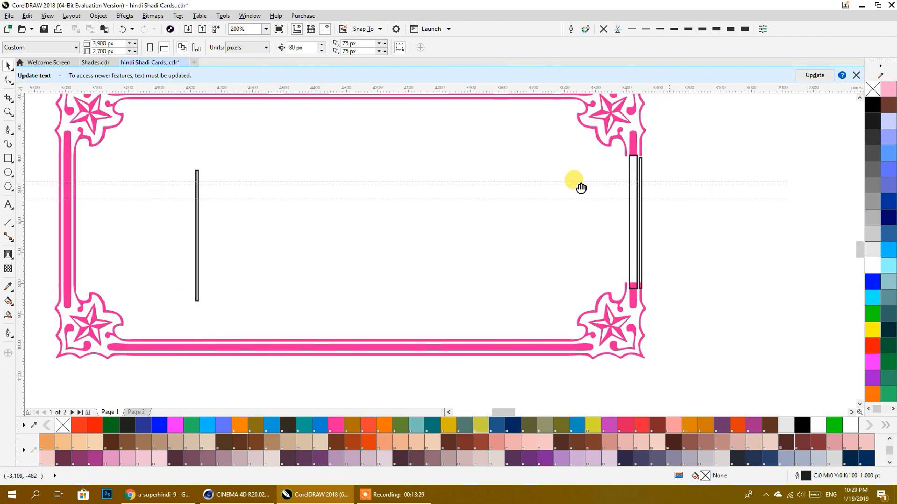
# Step: Copy the narrow bridging rectangle from the border's outer right side onto the inner line of the upper right corner ornament
pyautogui.scroll(4, 523, 173)
pyautogui.click(487, 212)
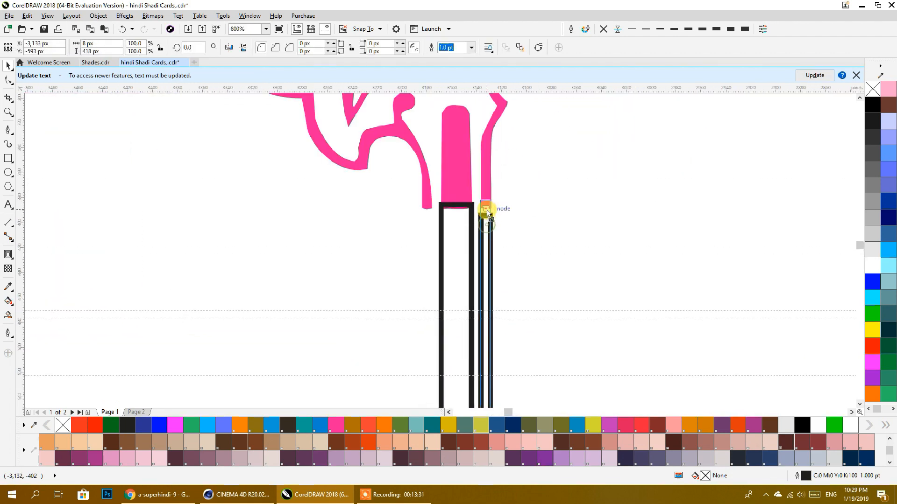
pyautogui.scroll(-4, 494, 214)
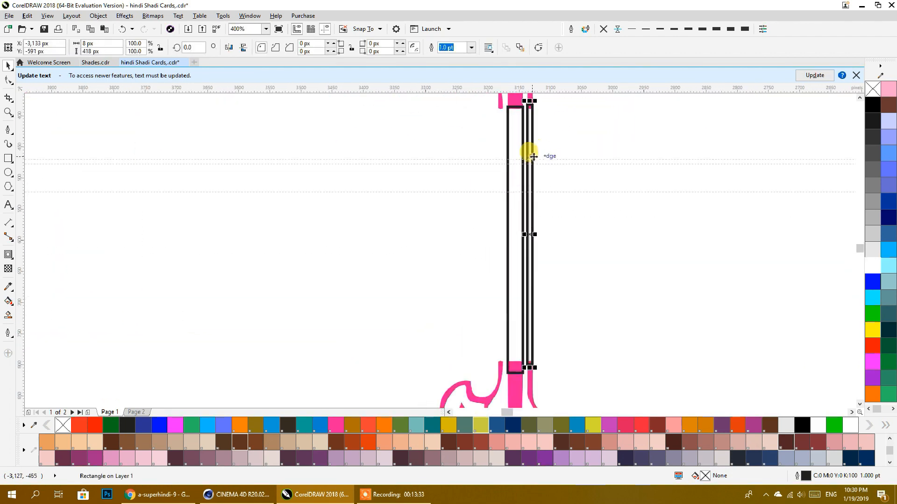
pyautogui.scroll(4, 514, 190)
pyautogui.moveTo(589, 180); pyautogui.dragTo(549, 200)
pyautogui.scroll(8, 537, 181)
pyautogui.moveTo(560, 201); pyautogui.dragTo(568, 202)
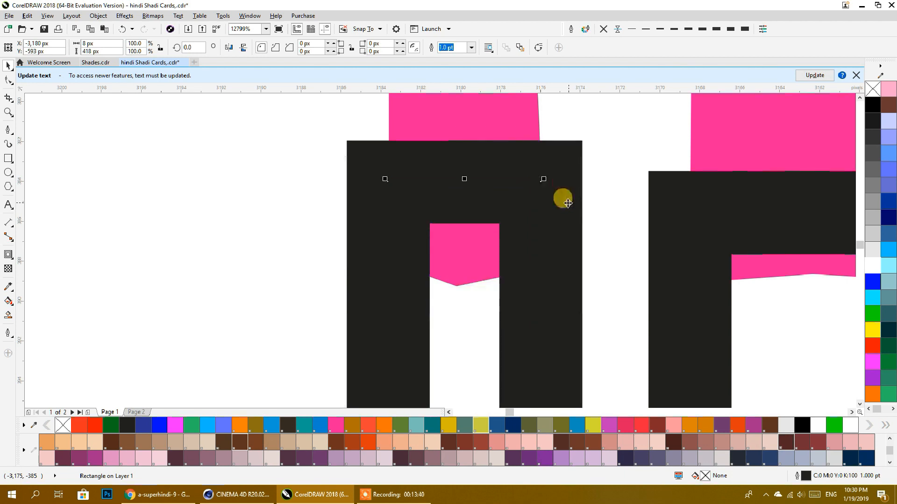
# Step: Remove the outline of the copied inner rectangle and fill it with light gray #E6E6E6
pyautogui.click(616, 29)
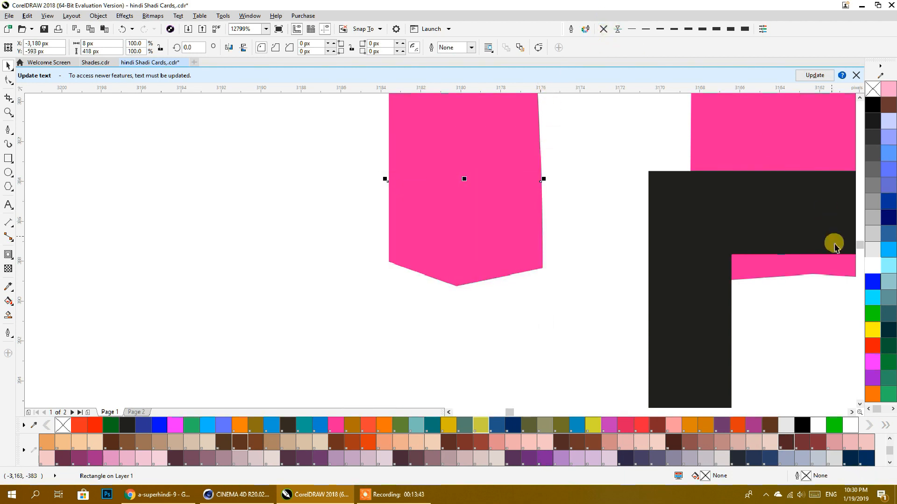
pyautogui.click(872, 252)
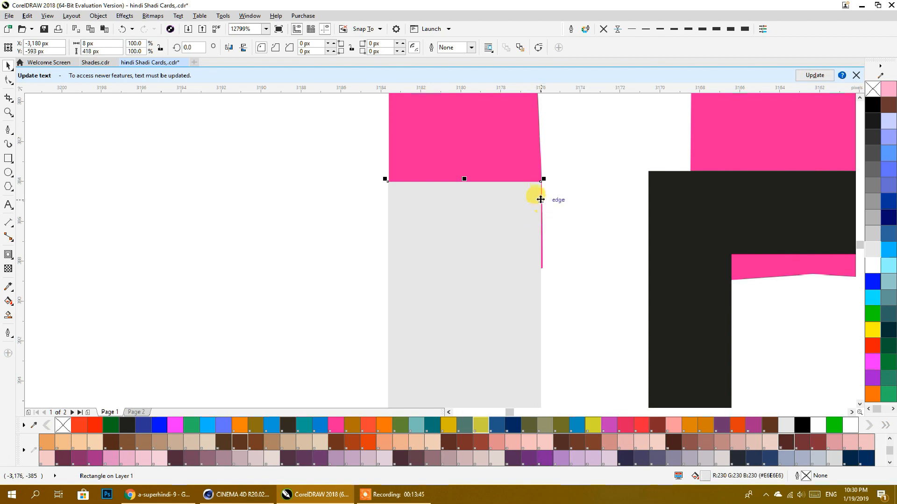
pyautogui.scroll(-5, 540, 200)
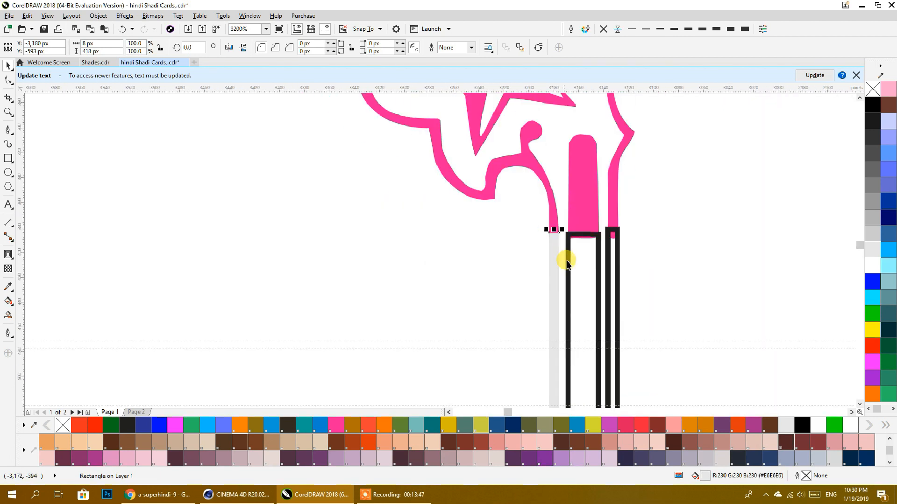
# Step: Weld the three right bridging rectangles to the lower ornament strip and move the spare narrow rectangle outside the border
pyautogui.scroll(-3, 537, 168)
pyautogui.moveTo(568, 145); pyautogui.dragTo(448, 308)
pyautogui.keyDown('shift'); pyautogui.click(474, 97); pyautogui.keyUp('shift')
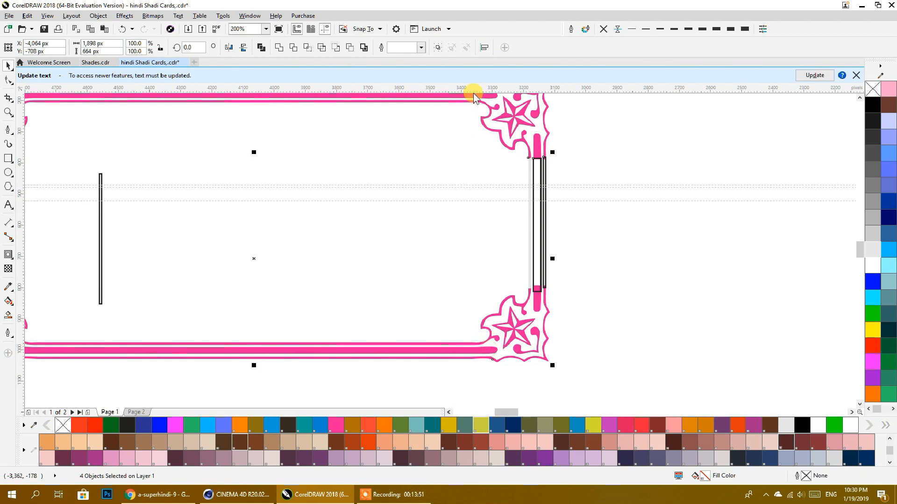
pyautogui.click(278, 48)
pyautogui.scroll(-1, 627, 279)
pyautogui.moveTo(371, 282); pyautogui.dragTo(693, 302)
pyautogui.moveTo(587, 286); pyautogui.dragTo(570, 206)
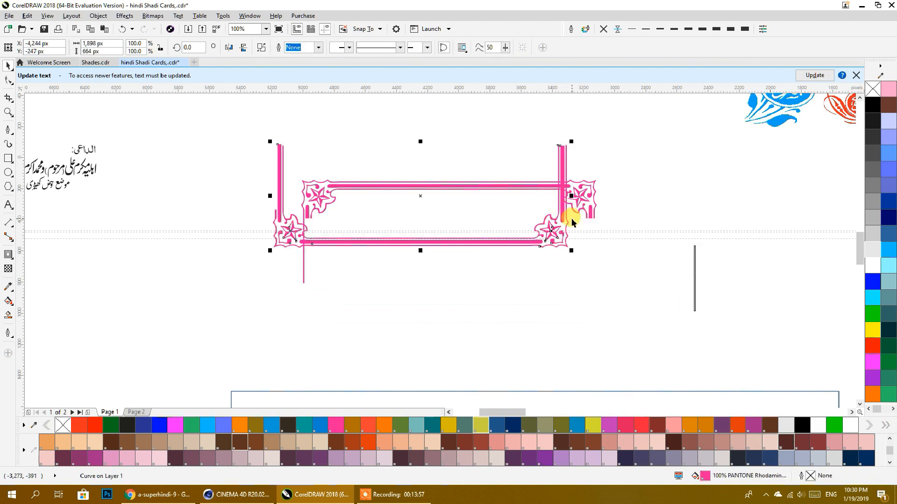
pyautogui.hotkey('ctrl', 'z')
pyautogui.hotkey('ctrl', 'z')
# Step: Weld the upper and lower halves of the border into one shape and fill it with PANTONE 625 C
pyautogui.moveTo(478, 232); pyautogui.dragTo(280, 102)
pyautogui.click(279, 48)
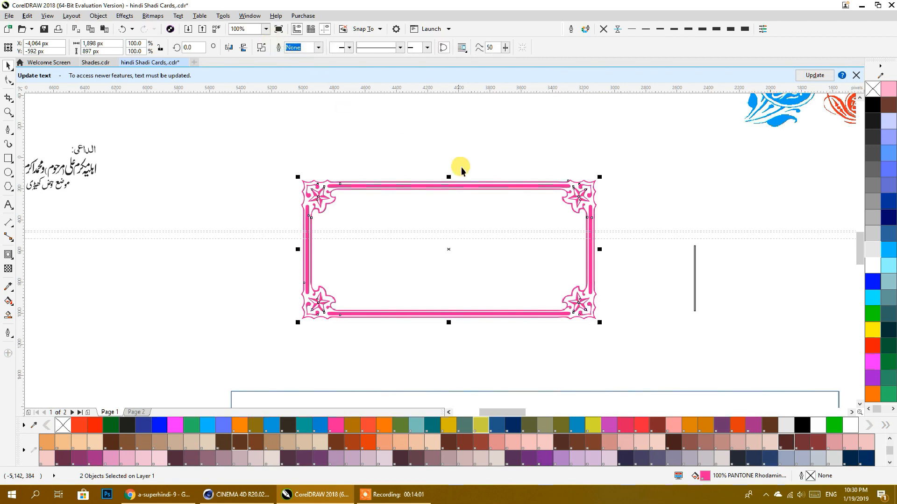
pyautogui.moveTo(456, 177); pyautogui.dragTo(408, 143)
pyautogui.click(465, 425)
pyautogui.moveTo(427, 283); pyautogui.dragTo(444, 319)
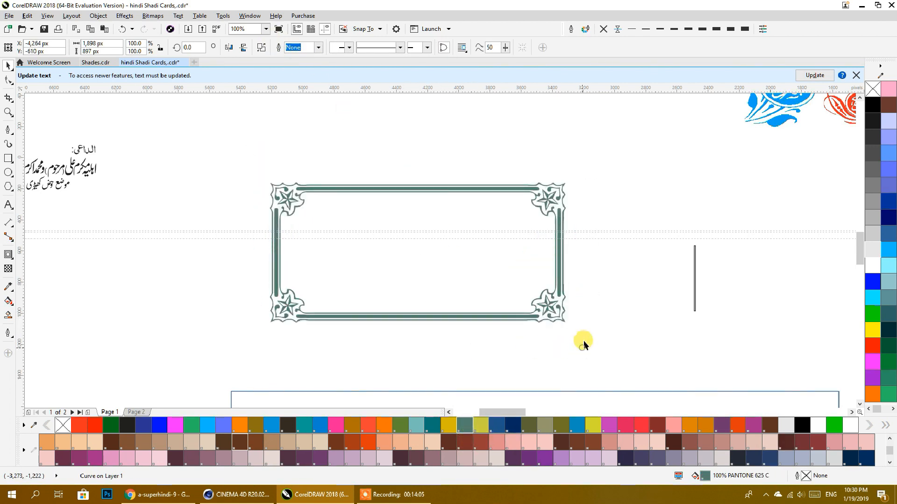
# Step: Delete the spare narrow rectangle beside the border
pyautogui.click(583, 343)
pyautogui.moveTo(672, 266); pyautogui.dragTo(637, 191)
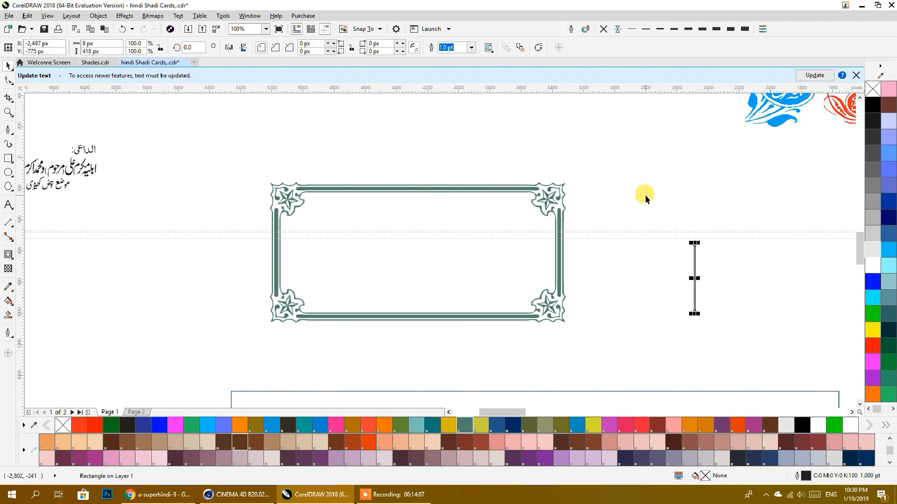
pyautogui.press('Delete')
# Step: Copy the pink corner ornament from the ornament collection to the empty area just above the green border
pyautogui.scroll(-2, 525, 220)
pyautogui.moveTo(499, 138); pyautogui.dragTo(452, 288)
pyautogui.rightClick(452, 288)
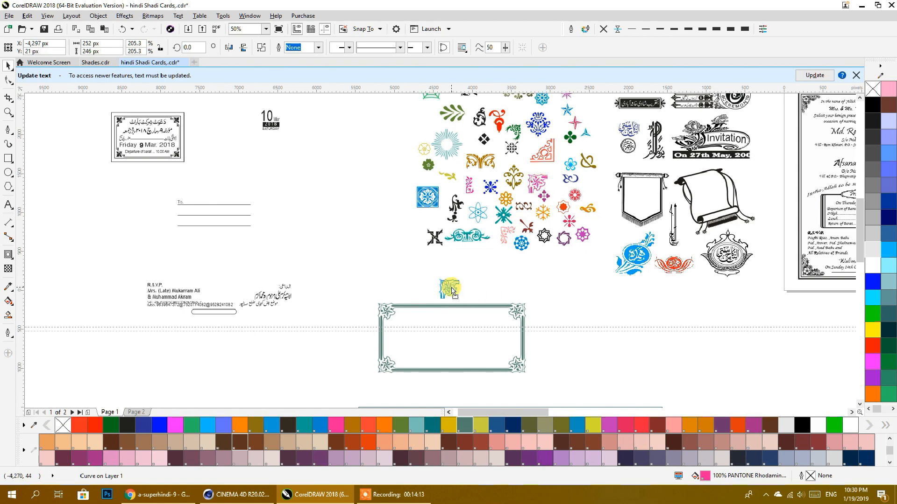
pyautogui.click(511, 275)
pyautogui.moveTo(452, 340); pyautogui.dragTo(455, 264)
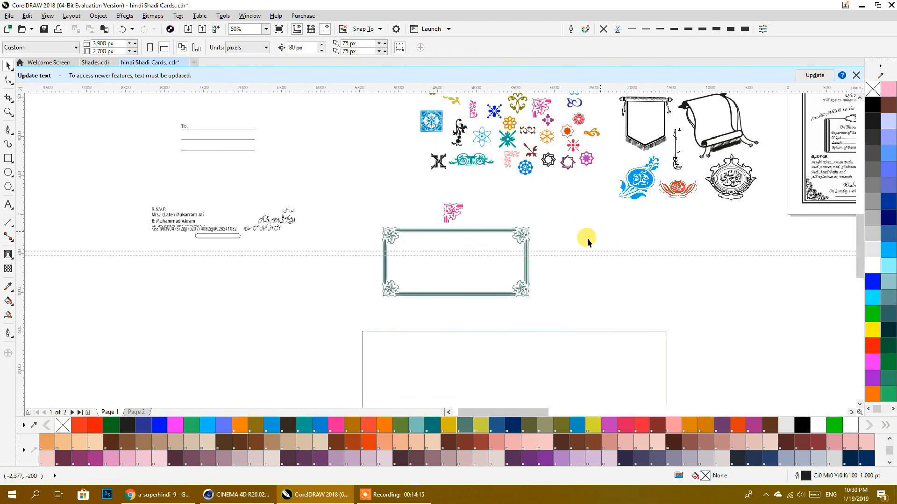
pyautogui.scroll(2, 493, 279)
pyautogui.scroll(-2, 493, 279)
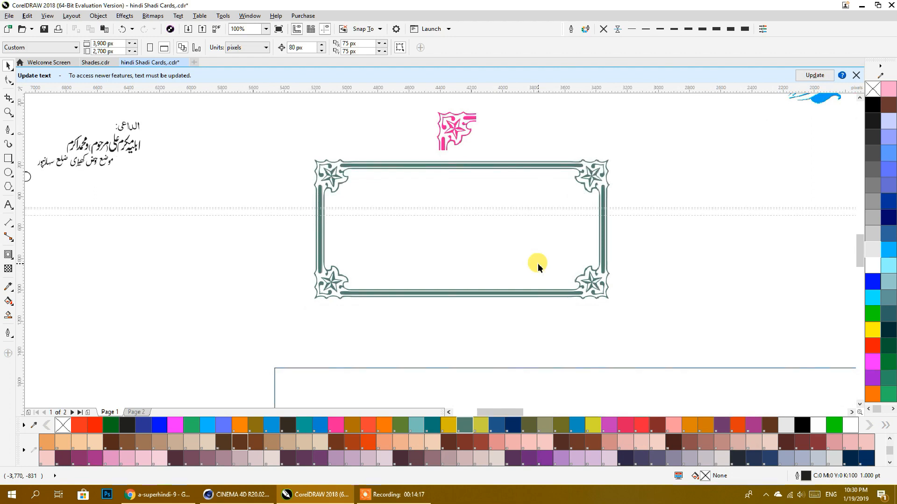
# Step: Move the green border into the upper left area of the large rectangle below it
pyautogui.moveTo(500, 298); pyautogui.dragTo(534, 334)
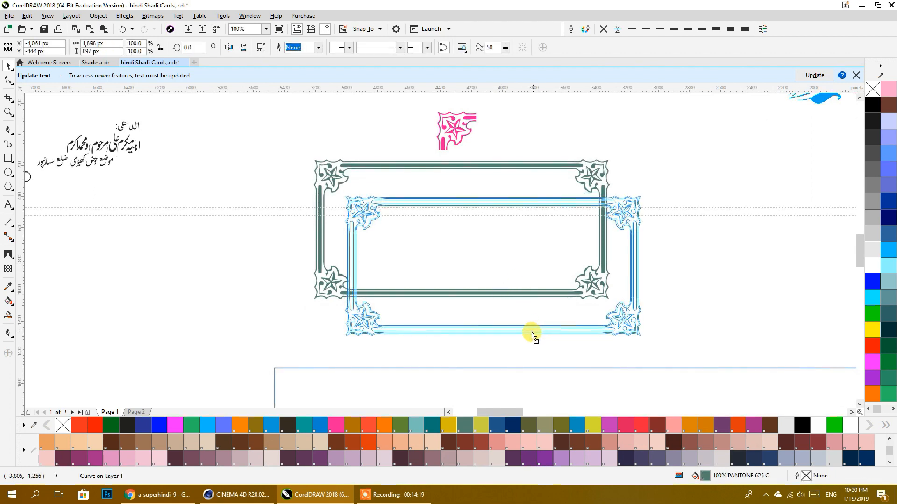
pyautogui.scroll(-4, 439, 254)
pyautogui.moveTo(425, 176); pyautogui.dragTo(422, 233)
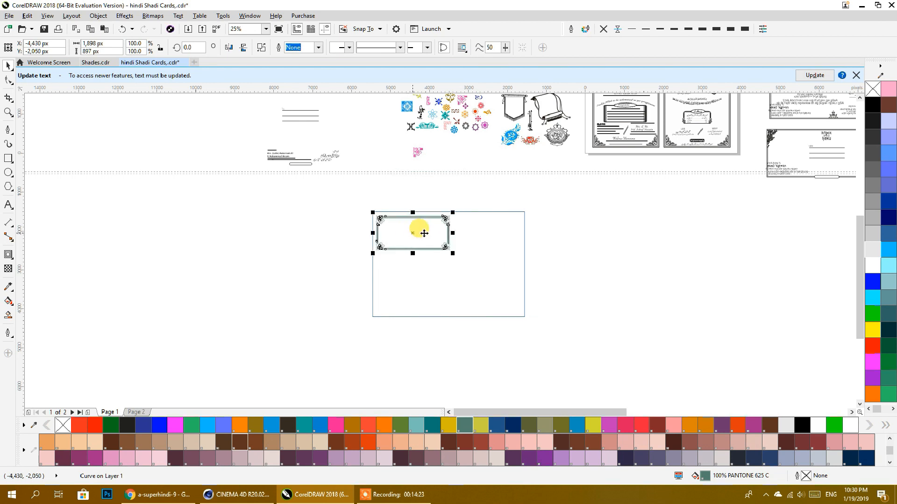
pyautogui.scroll(4, 425, 234)
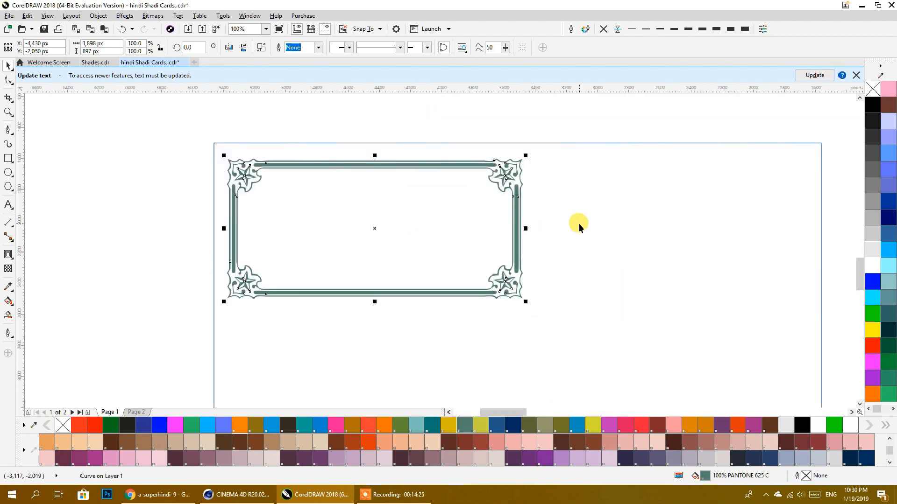
# Step: Align the border's top and left edges with those of the large rectangle
pyautogui.keyDown('shift'); pyautogui.click(579, 223); pyautogui.keyUp('shift')
pyautogui.press('t')
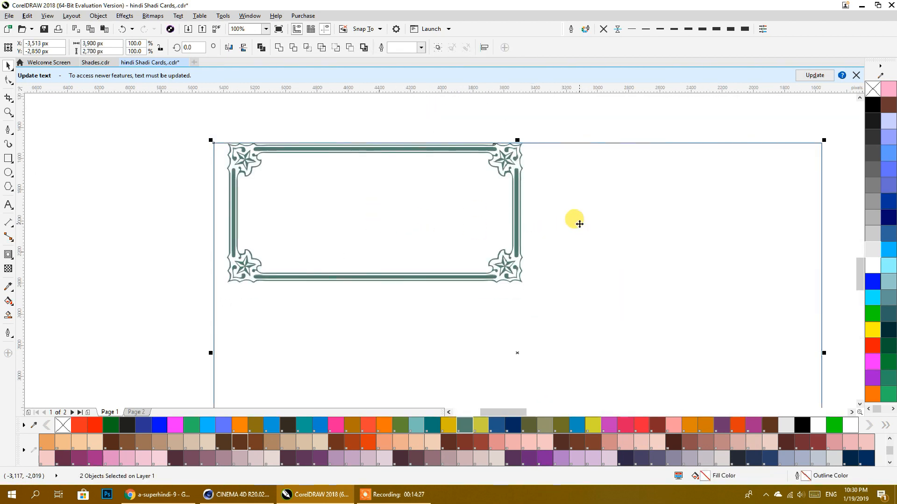
pyautogui.press('l')
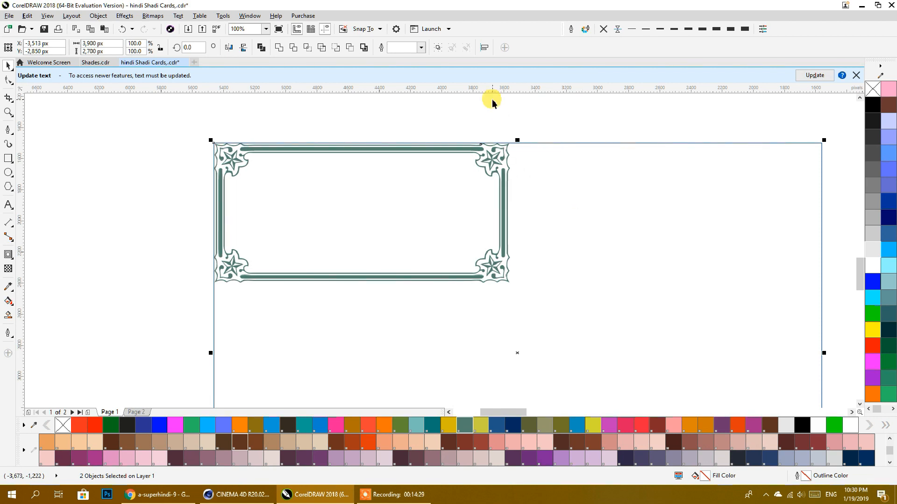
pyautogui.click(487, 126)
# Step: With the Shape tool, move all nodes of the border's right side about 2,006 px to the rectangle's upper right corner
pyautogui.click(402, 273)
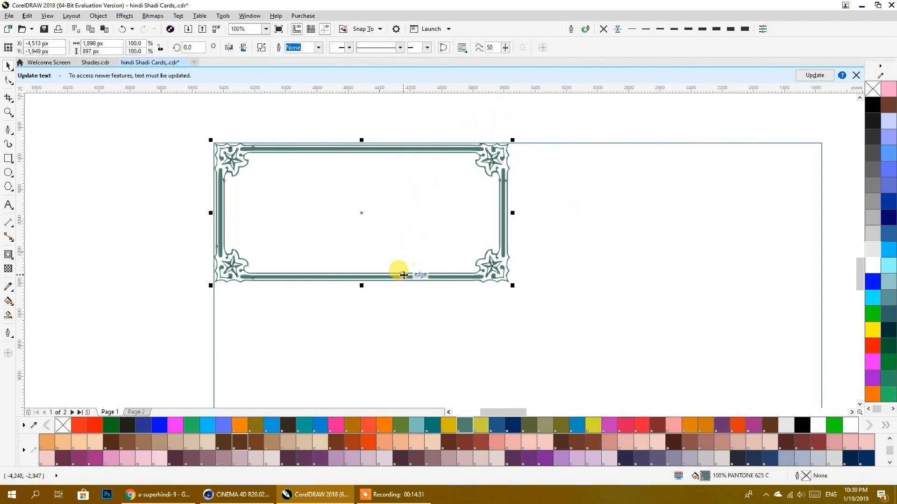
pyautogui.moveTo(417, 270); pyautogui.dragTo(370, 224)
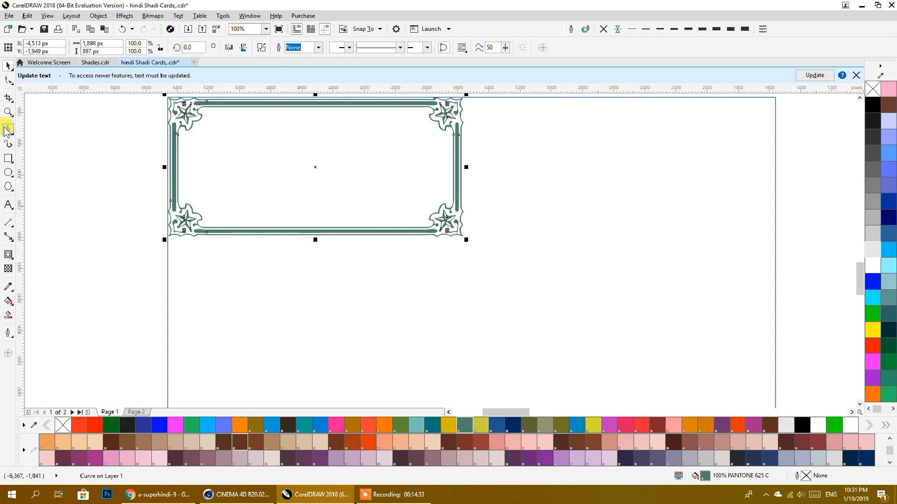
pyautogui.click(8, 80)
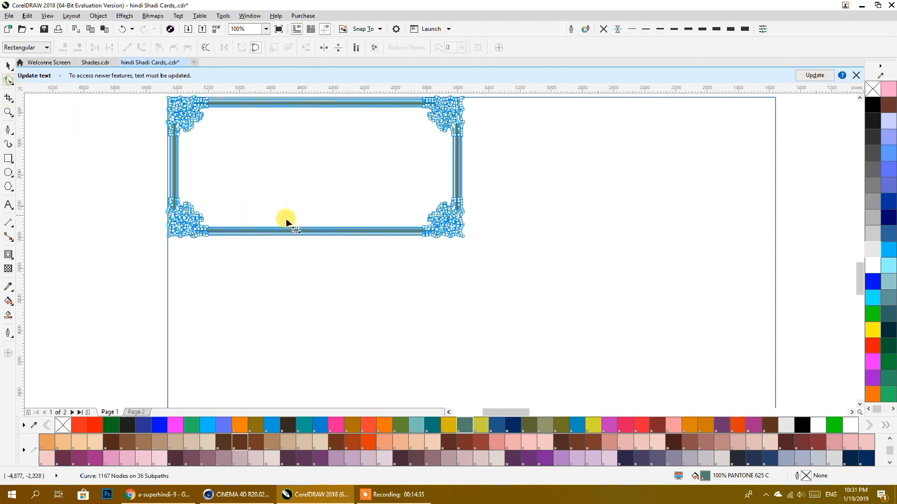
pyautogui.scroll(-2, 285, 219)
pyautogui.moveTo(547, 136); pyautogui.dragTo(327, 355)
pyautogui.scroll(2, 403, 123)
pyautogui.scroll(2, 203, 190)
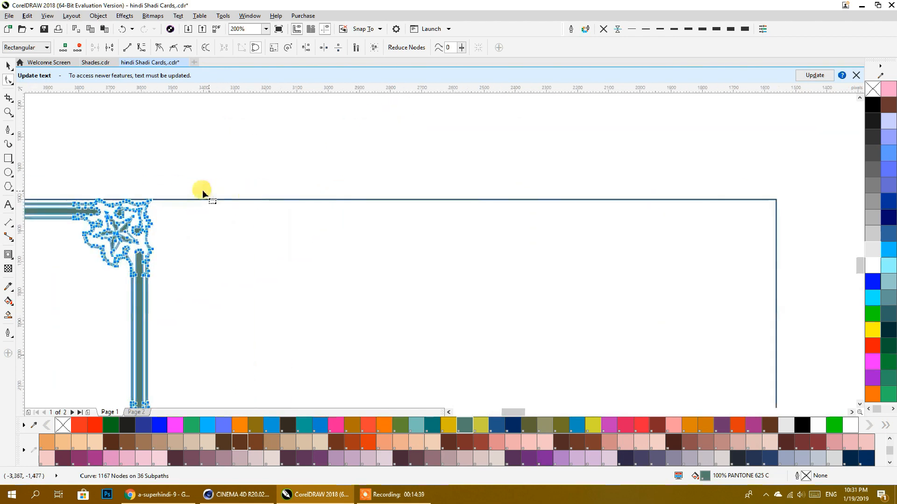
pyautogui.moveTo(149, 201); pyautogui.dragTo(773, 202)
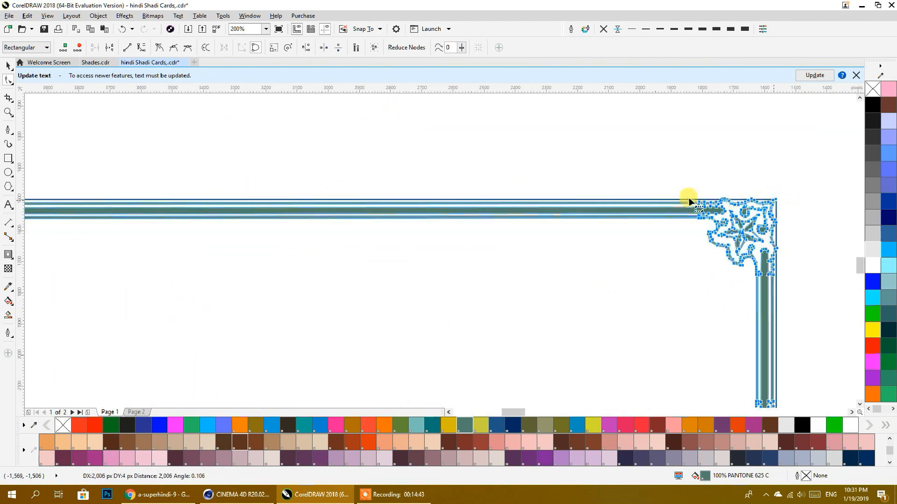
# Step: Select the nodes along the border's lower side and move them down to the large rectangle's bottom edge
pyautogui.scroll(-6, 685, 197)
pyautogui.moveTo(728, 221); pyautogui.dragTo(643, 262)
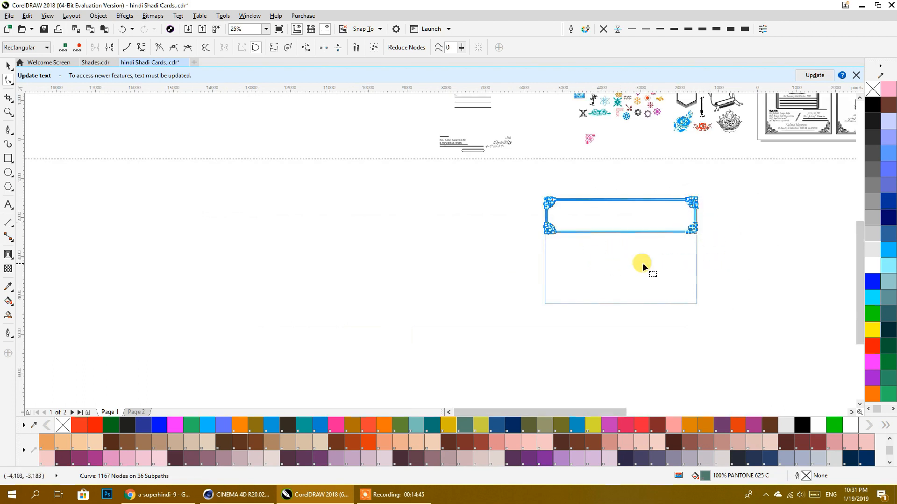
pyautogui.moveTo(530, 226); pyautogui.dragTo(515, 217)
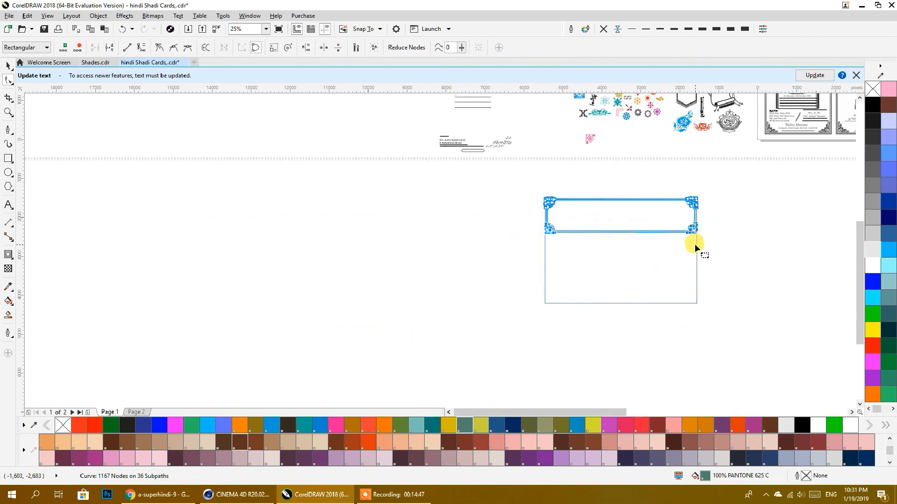
pyautogui.scroll(2, 694, 235)
pyautogui.moveTo(696, 222); pyautogui.dragTo(697, 367)
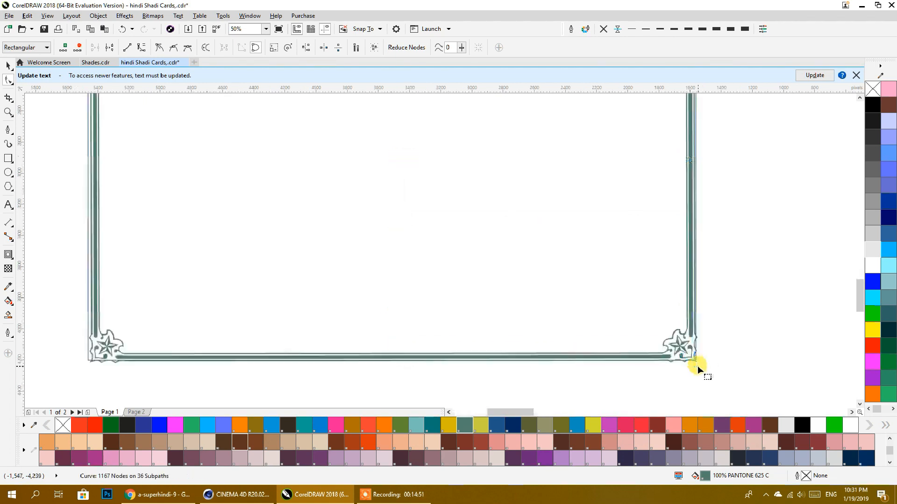
# Step: Fine-tune the lower nodes so the corner ornament's tip fits the inside of the rectangle's lower right corner
pyautogui.scroll(10, 686, 351)
pyautogui.moveTo(670, 302); pyautogui.dragTo(647, 262)
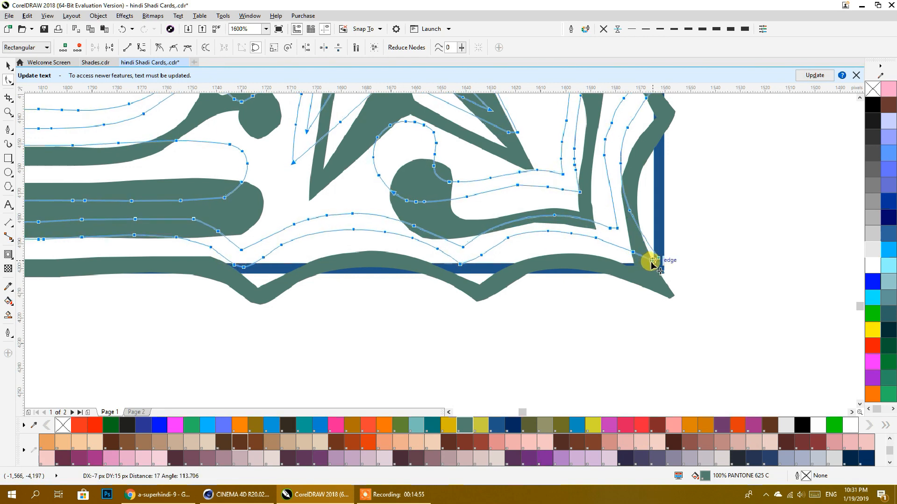
pyautogui.moveTo(659, 258); pyautogui.dragTo(645, 275)
pyautogui.scroll(3, 655, 259)
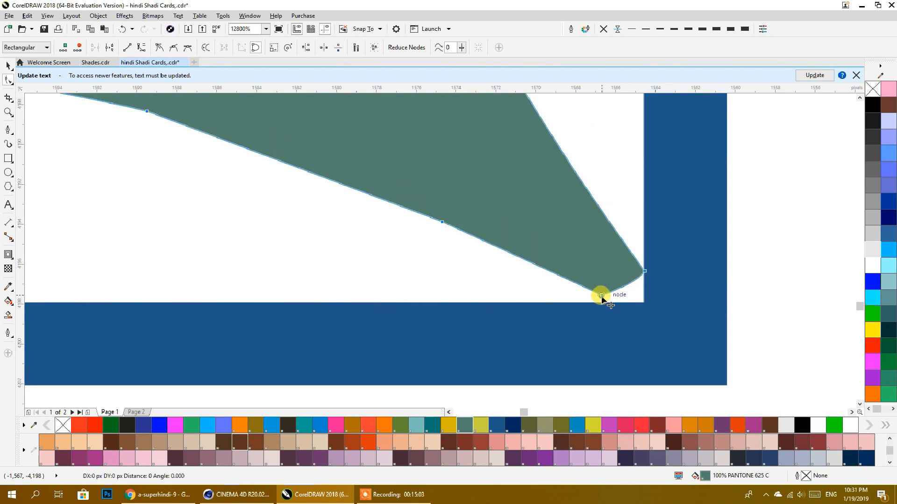
pyautogui.moveTo(601, 303); pyautogui.dragTo(602, 304)
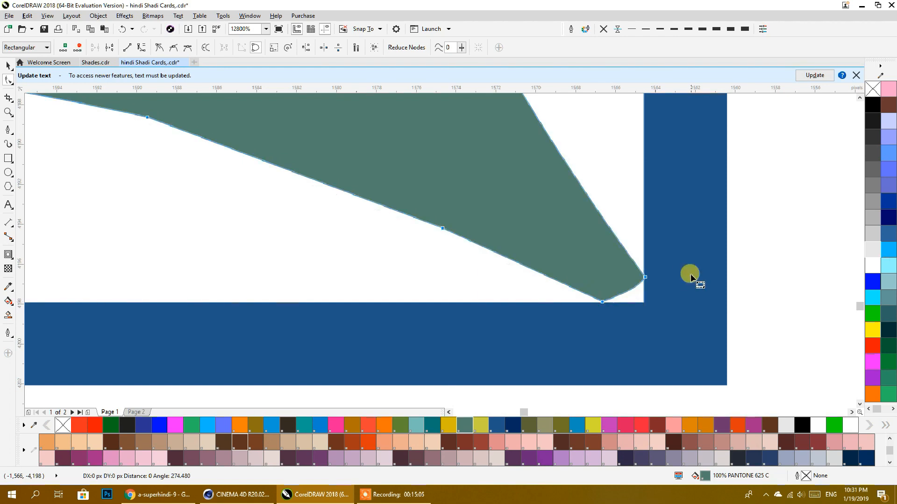
# Step: Examine how the stretched border's lower left corner fits the large rectangle
pyautogui.scroll(-6, 755, 301)
pyautogui.scroll(-3, 593, 317)
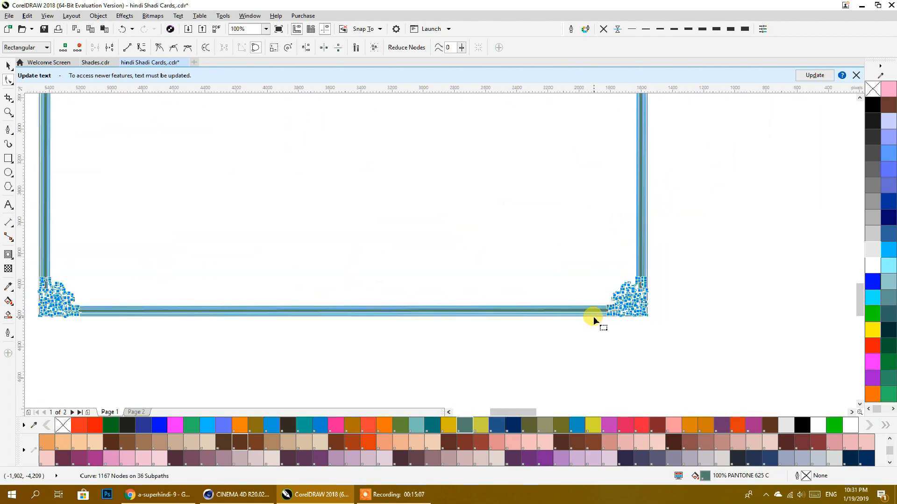
pyautogui.scroll(-3, 514, 313)
pyautogui.scroll(5, 443, 328)
pyautogui.scroll(5, 443, 329)
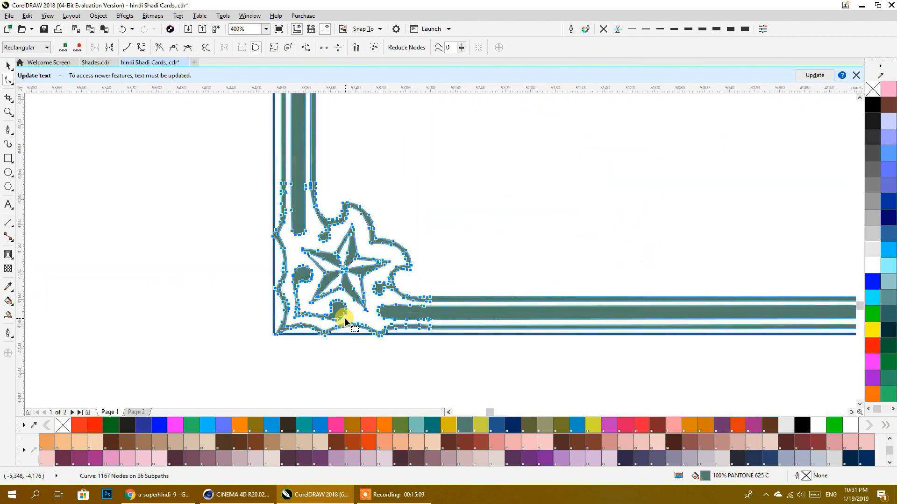
pyautogui.scroll(-1, 275, 325)
pyautogui.scroll(-1, 274, 326)
pyautogui.moveTo(177, 226); pyautogui.dragTo(382, 364)
pyautogui.scroll(4, 258, 345)
pyautogui.scroll(-4, 246, 307)
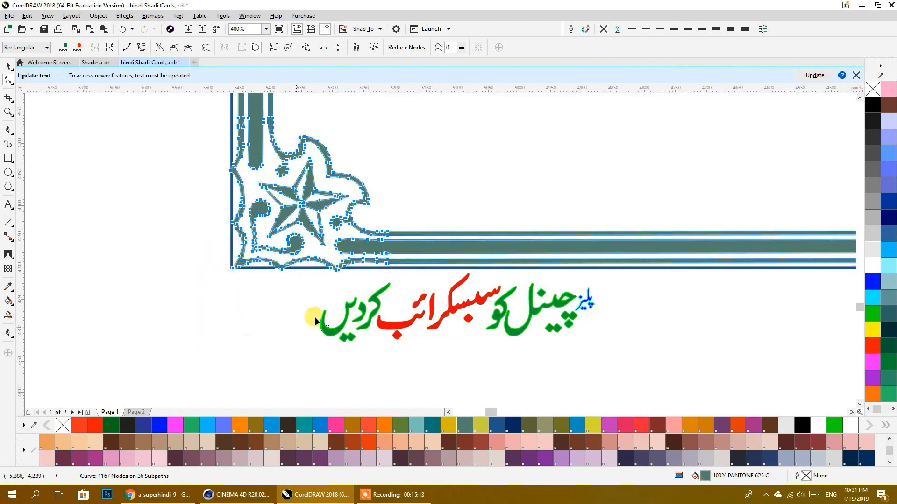
# Step: Leave node editing and move the blue card rectangle off the border into the empty area beside it
pyautogui.click(8, 66)
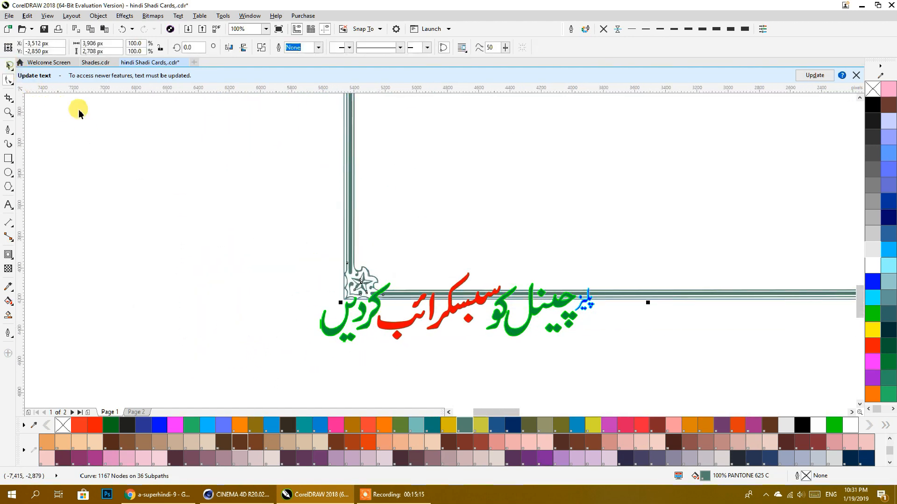
pyautogui.scroll(-2, 386, 261)
pyautogui.click(602, 276)
pyautogui.press('Tab')
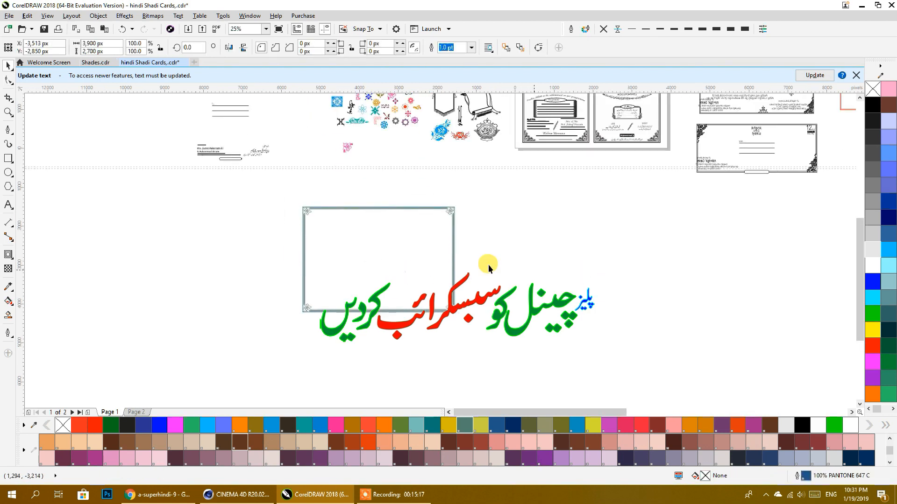
pyautogui.moveTo(407, 208); pyautogui.dragTo(607, 236)
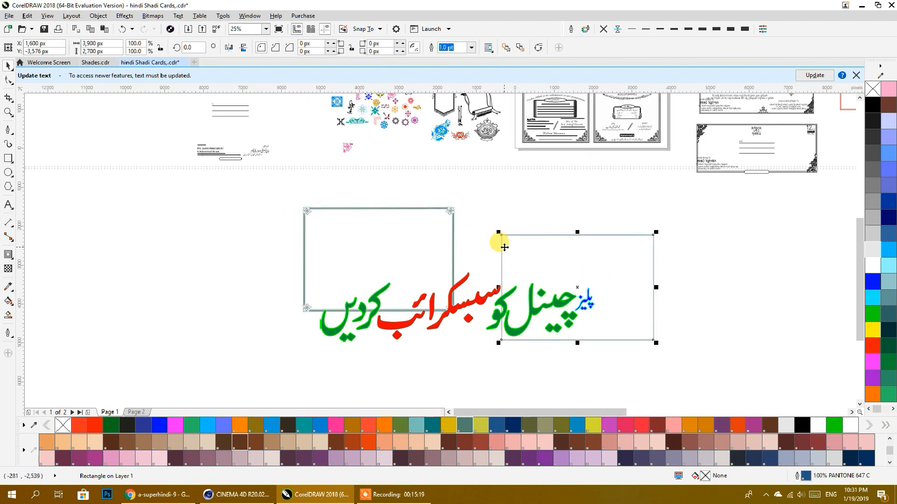
pyautogui.click(503, 247)
# Step: Scale the border to 99.5% in width and height and centre it inside the blue rectangle
pyautogui.click(438, 206)
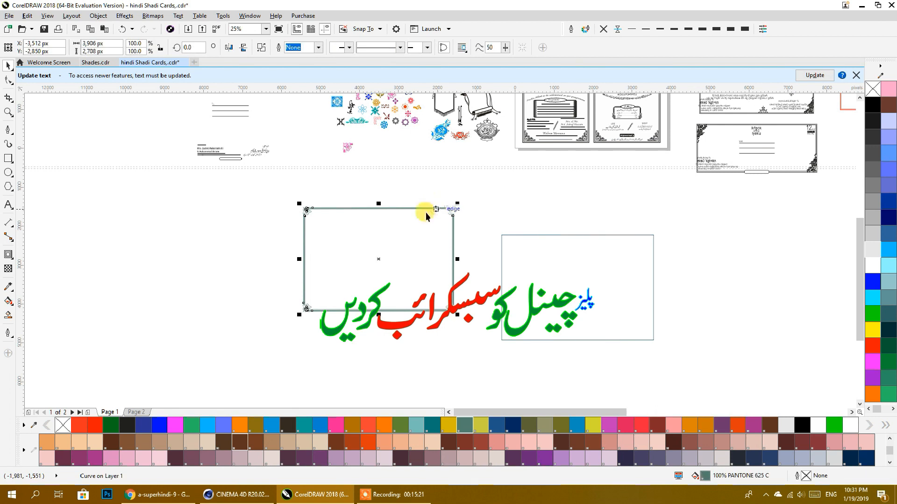
pyautogui.doubleClick(143, 43)
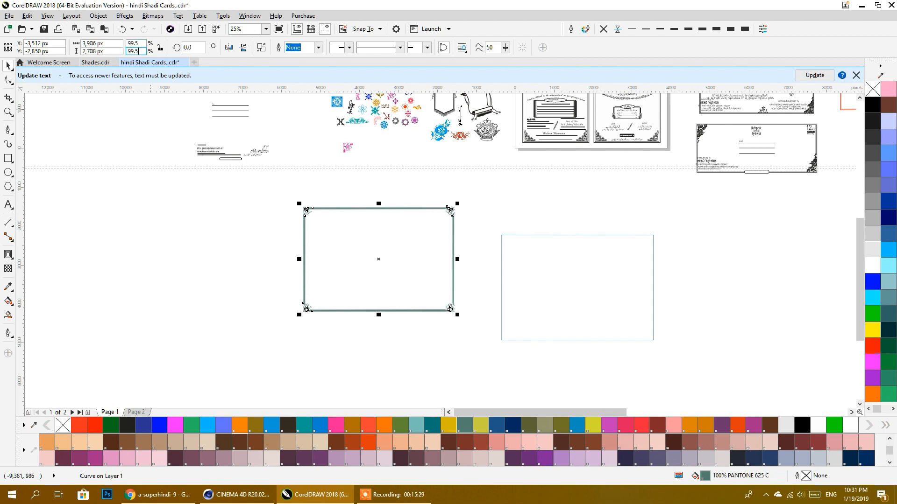
pyautogui.keyDown('shift'); pyautogui.click(592, 300); pyautogui.keyUp('shift')
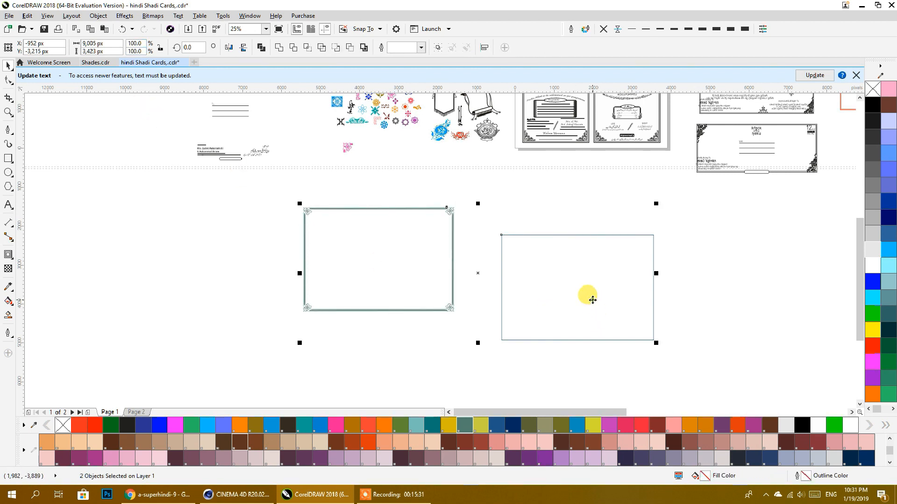
pyautogui.press('c')
pyautogui.press('e')
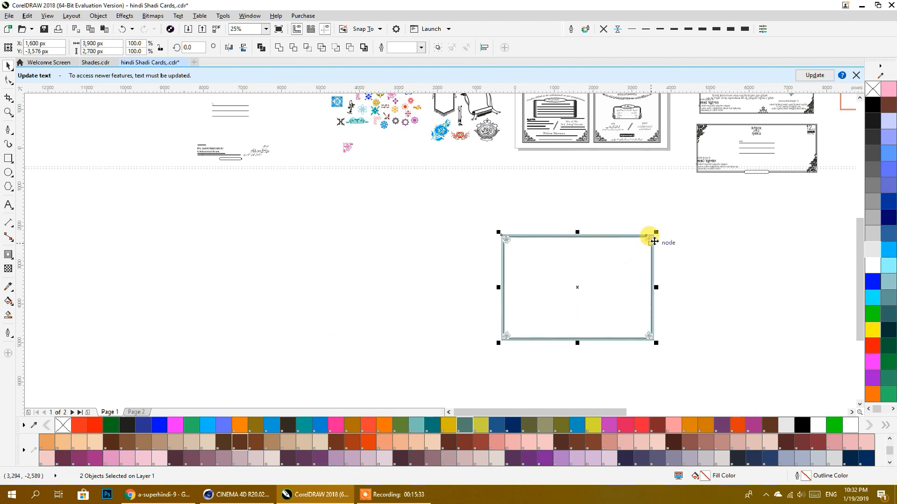
pyautogui.scroll(3, 651, 235)
pyautogui.scroll(-2, 643, 195)
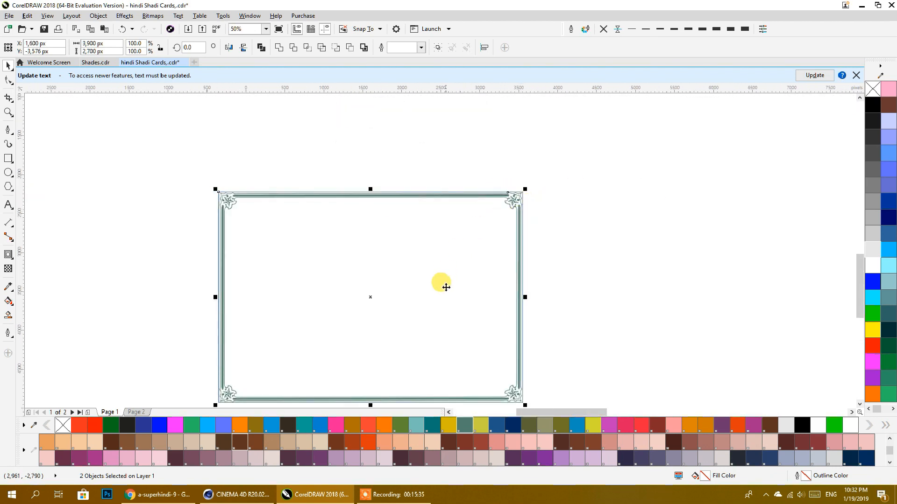
pyautogui.scroll(3, 699, 336)
pyautogui.scroll(-1, 607, 324)
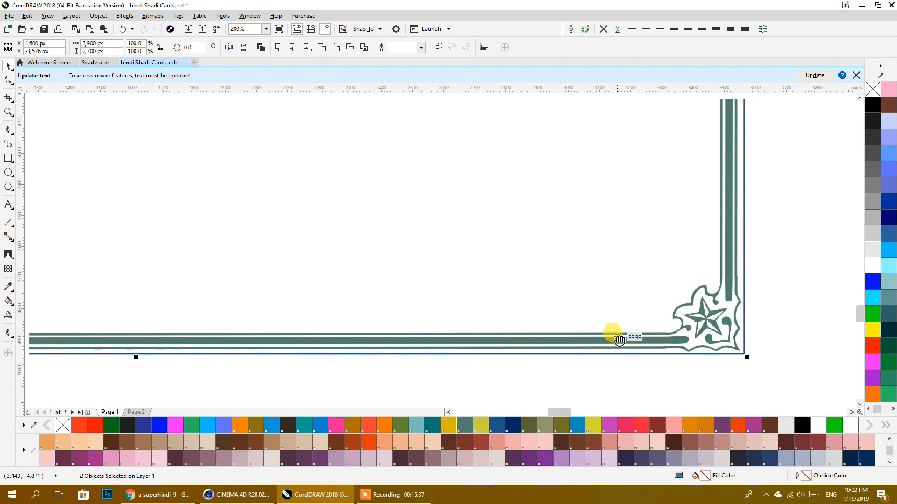
pyautogui.scroll(-2, 616, 337)
pyautogui.click(705, 332)
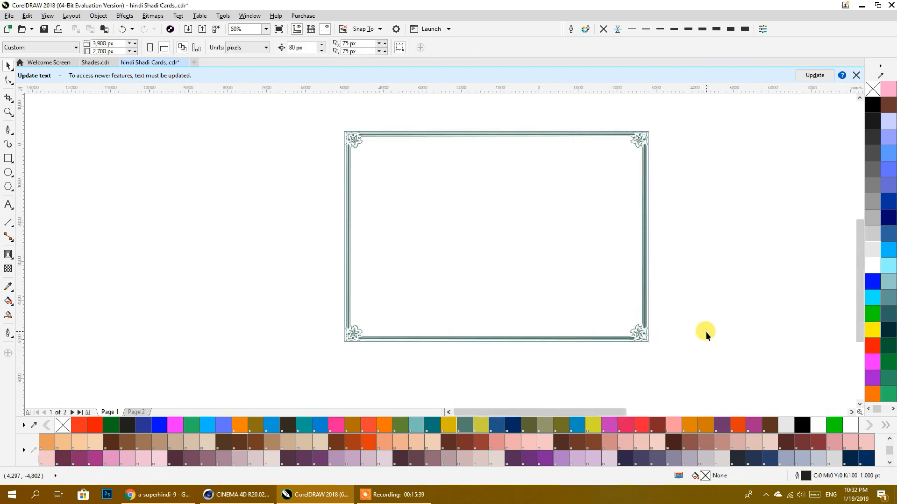
# Step: Place a duplicate of the green border beside the framed blue rectangle, overlapping its edge
pyautogui.scroll(-1, 680, 287)
pyautogui.moveTo(529, 240); pyautogui.dragTo(398, 250)
pyautogui.click(382, 254)
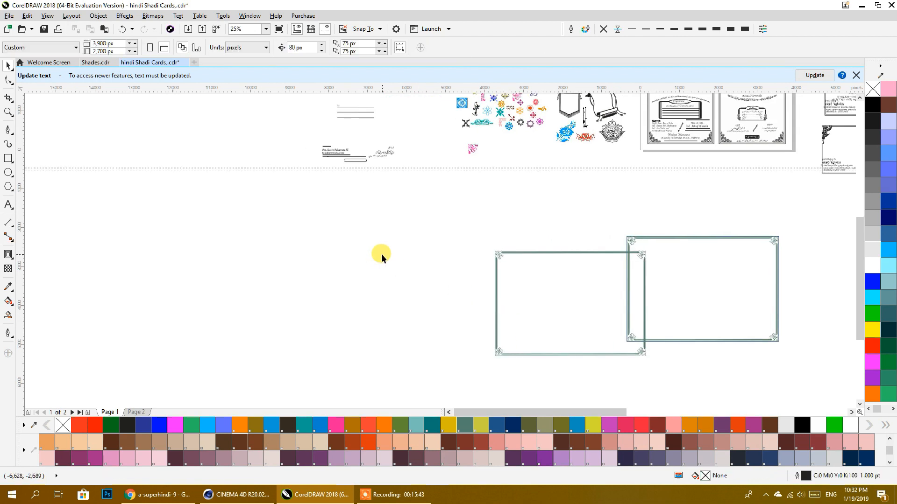
# Step: Copy the red ornamented card to the empty area below, ungroup it and pull its plain red rectangle away from the ornaments
pyautogui.scroll(-1, 389, 255)
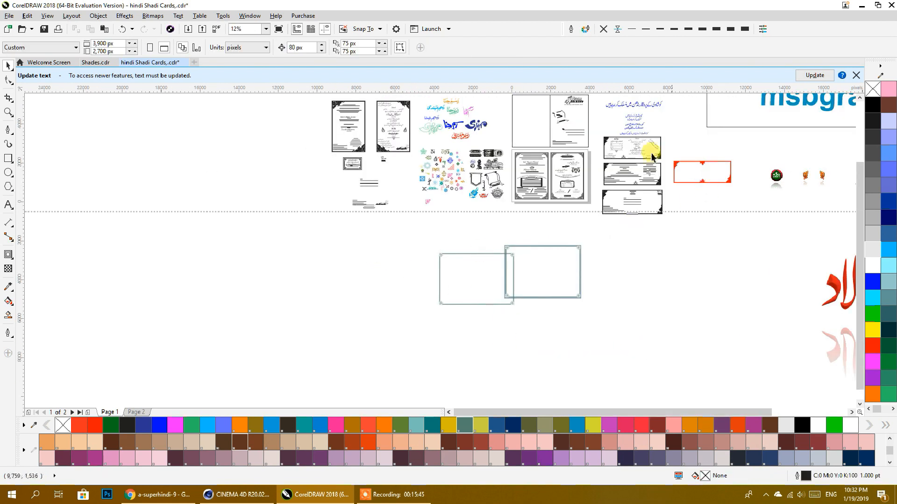
pyautogui.moveTo(710, 166); pyautogui.dragTo(343, 263)
pyautogui.click(317, 47)
pyautogui.moveTo(350, 267); pyautogui.dragTo(406, 246)
pyautogui.scroll(2, 440, 270)
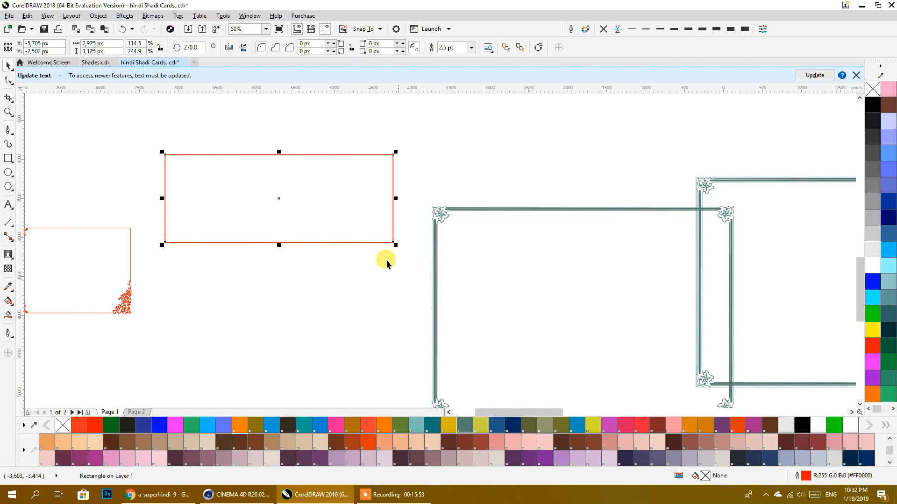
# Step: Align the duplicate border to the right and top edges of the plain red rectangle
pyautogui.moveTo(440, 270); pyautogui.dragTo(563, 288)
pyautogui.click(562, 262)
pyautogui.click(558, 268)
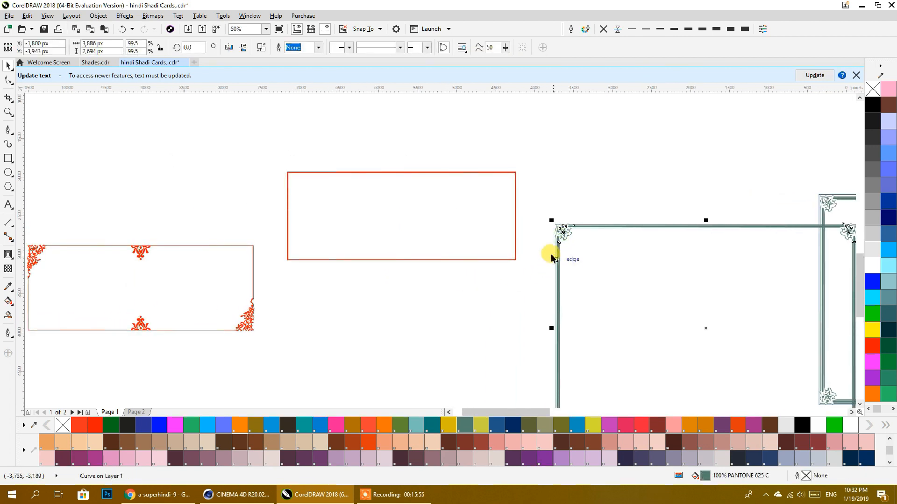
pyautogui.keyDown('shift'); pyautogui.click(449, 226); pyautogui.keyUp('shift')
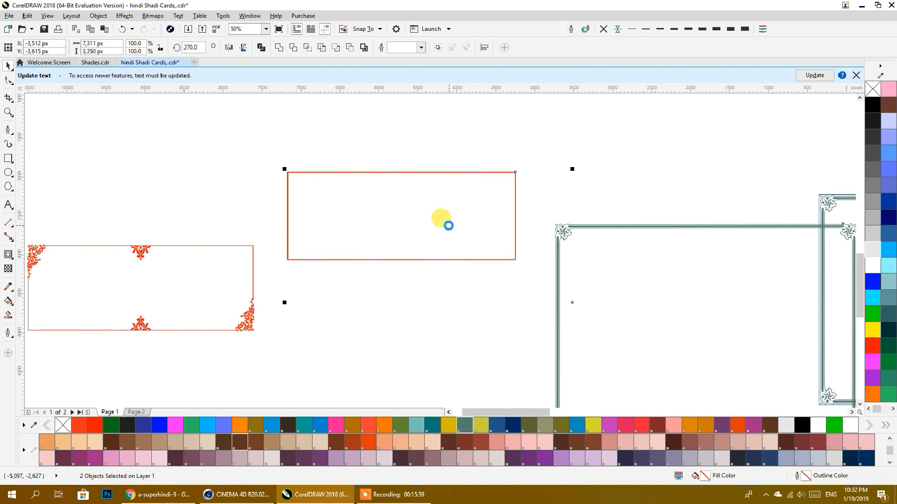
pyautogui.press('r')
pyautogui.press('t')
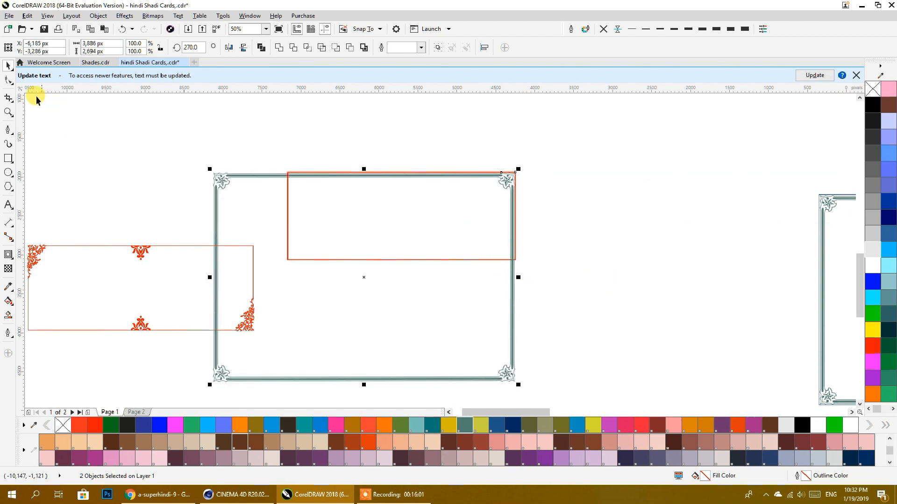
# Step: Delete the leftover red ornaments and thin frame of the copied card
pyautogui.moveTo(198, 228); pyautogui.dragTo(406, 213)
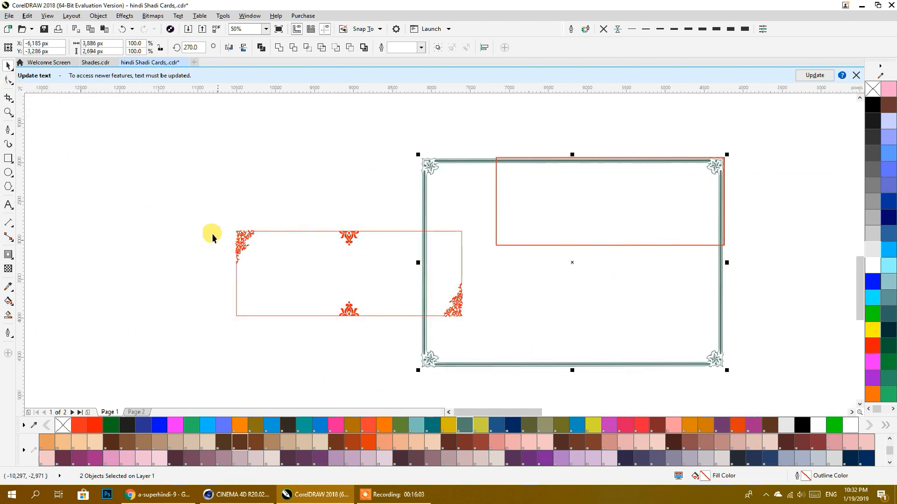
pyautogui.moveTo(517, 329); pyautogui.dragTo(517, 328)
pyautogui.press('Delete')
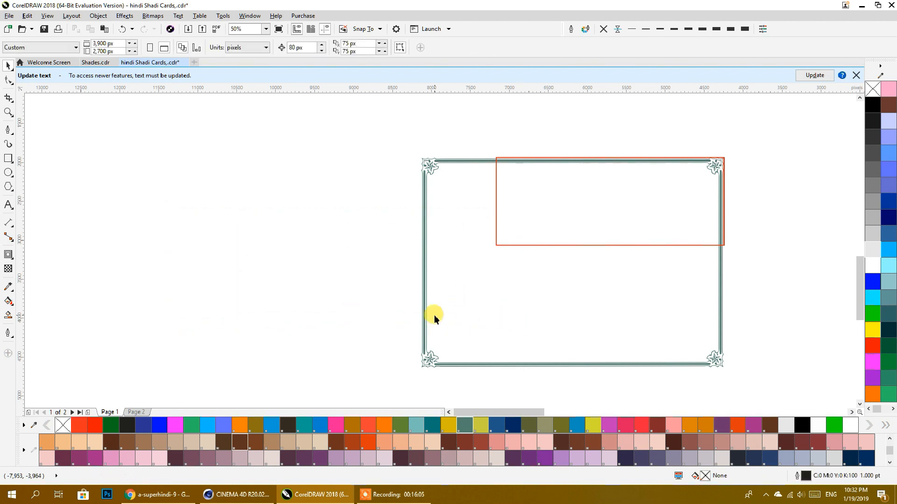
# Step: With the Shape tool, select the border's lower nodes and move them up to the red rectangle's bottom edge
pyautogui.click(425, 310)
pyautogui.moveTo(531, 237); pyautogui.dragTo(366, 200)
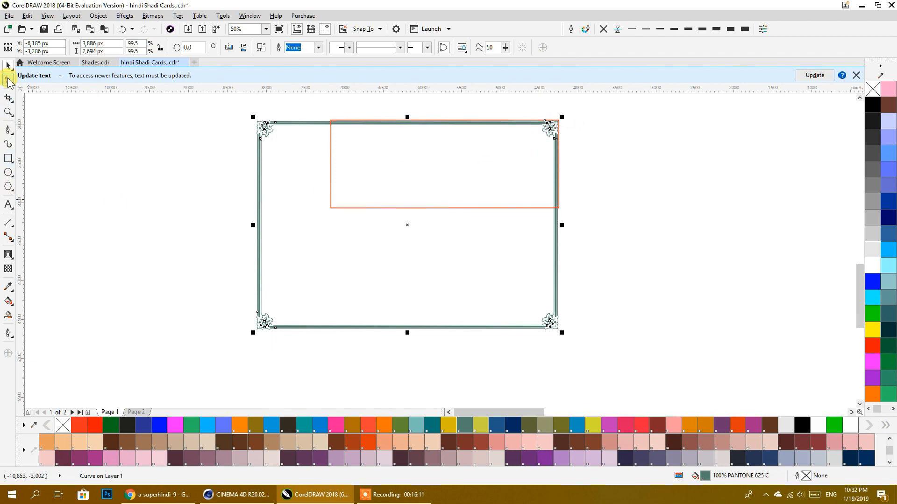
pyautogui.click(7, 80)
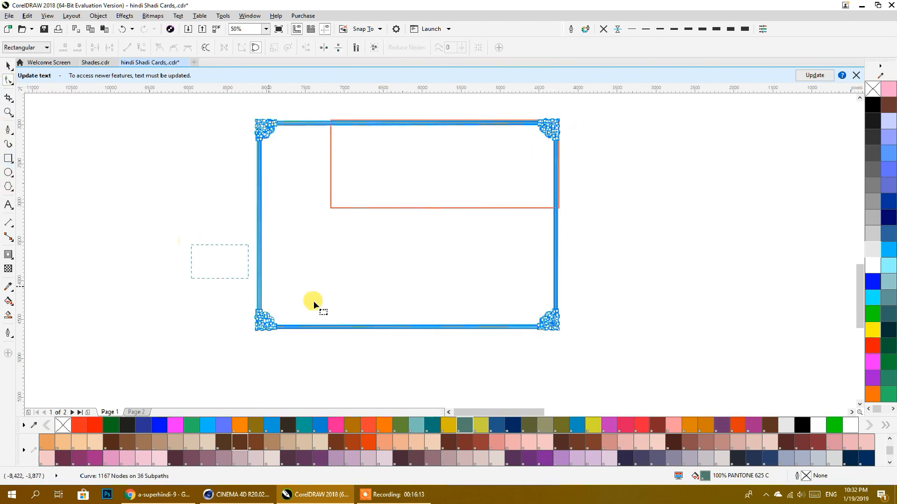
pyautogui.moveTo(572, 355); pyautogui.dragTo(561, 200)
pyautogui.scroll(2, 556, 198)
pyautogui.scroll(4, 554, 198)
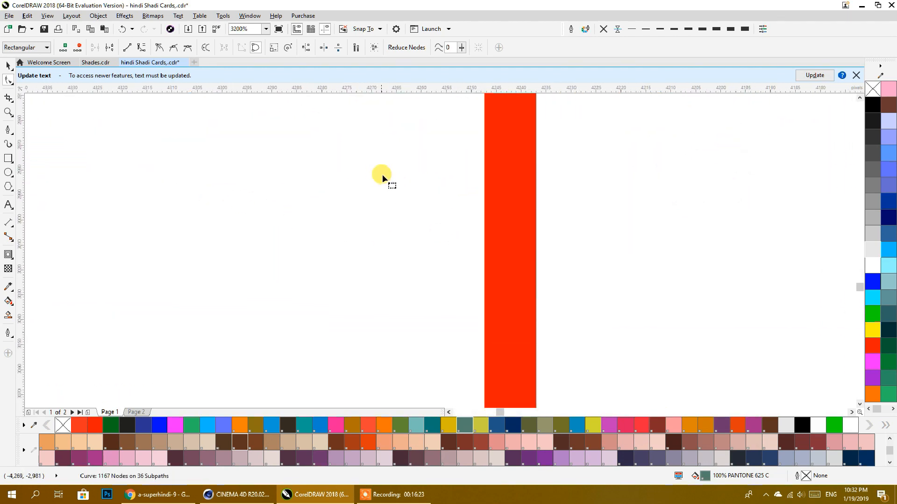
pyautogui.scroll(-2, 382, 177)
pyautogui.moveTo(409, 145); pyautogui.dragTo(411, 273)
pyautogui.scroll(-3, 518, 297)
pyautogui.moveTo(348, 286); pyautogui.dragTo(585, 270)
pyautogui.scroll(-1, 426, 269)
# Step: Select the nodes on the border's left side, move them to the red rectangle's left edge and leave node editing
pyautogui.moveTo(243, 162); pyautogui.dragTo(357, 312)
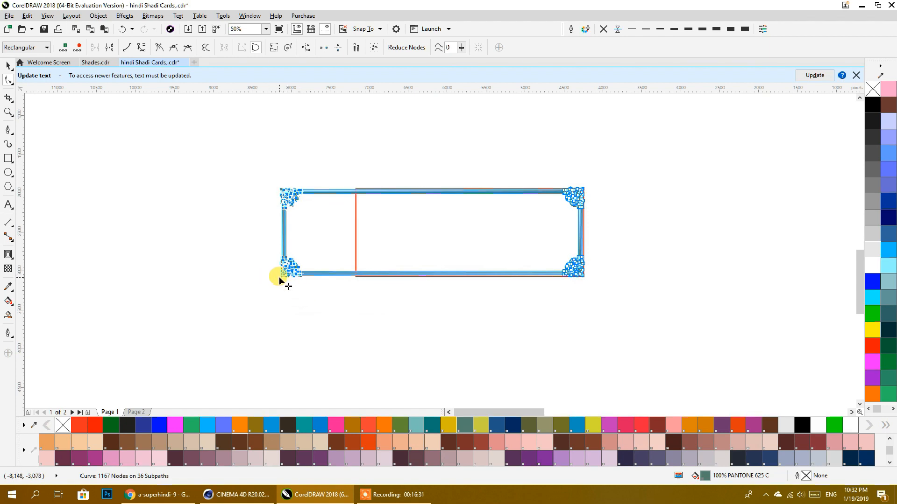
pyautogui.moveTo(279, 277); pyautogui.dragTo(358, 275)
pyautogui.scroll(4, 357, 274)
pyautogui.moveTo(424, 267); pyautogui.dragTo(181, 297)
pyautogui.scroll(-3, 380, 292)
pyautogui.click(8, 66)
pyautogui.click(230, 215)
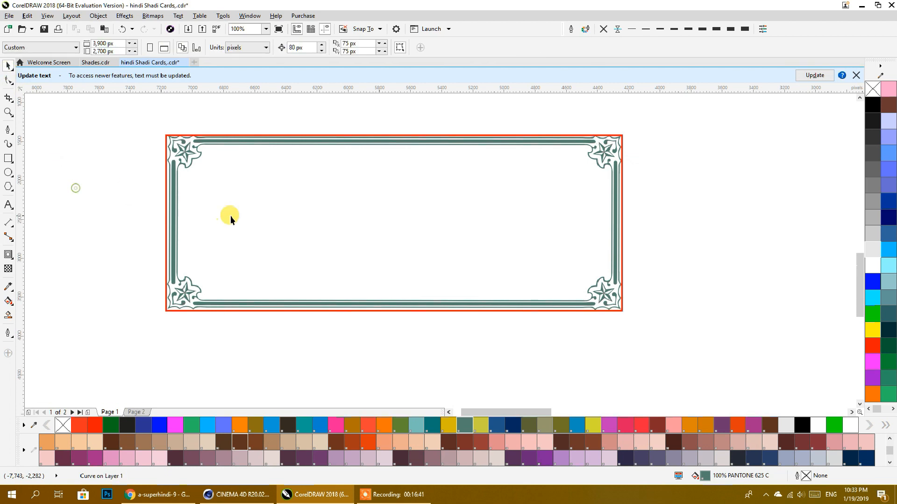
# Step: Move the red rectangle and the blue rectangle out of their borders into free space
pyautogui.scroll(-2, 238, 215)
pyautogui.moveTo(225, 203); pyautogui.dragTo(371, 180)
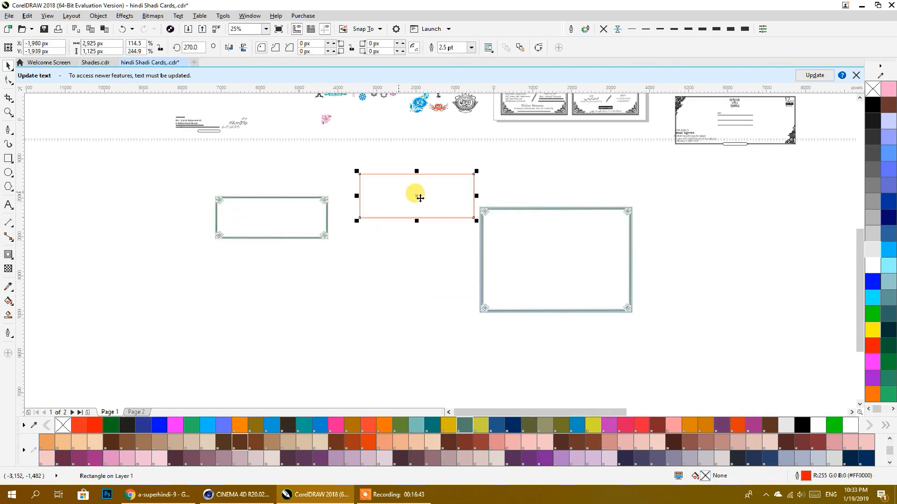
pyautogui.click(363, 251)
pyautogui.moveTo(485, 220); pyautogui.dragTo(567, 250)
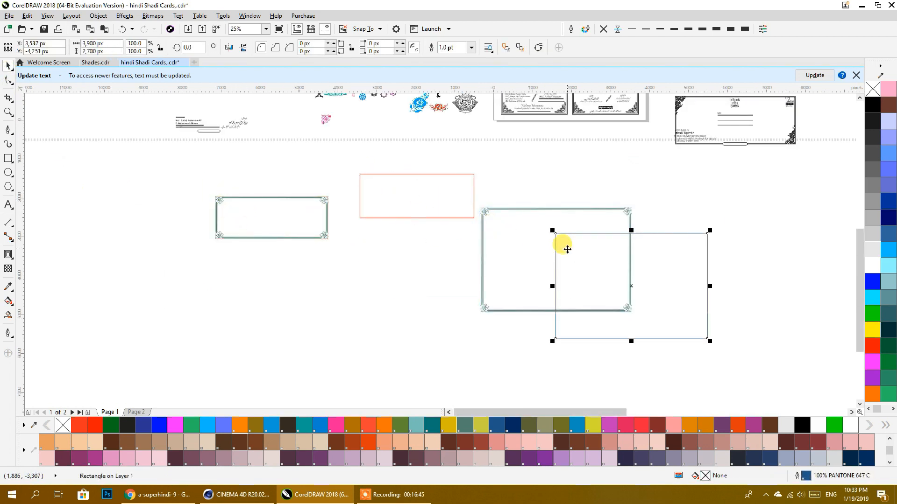
# Step: Move the large border below the small one and bring the blue rectangle beside it, under the red rectangle
pyautogui.moveTo(510, 250); pyautogui.dragTo(180, 283)
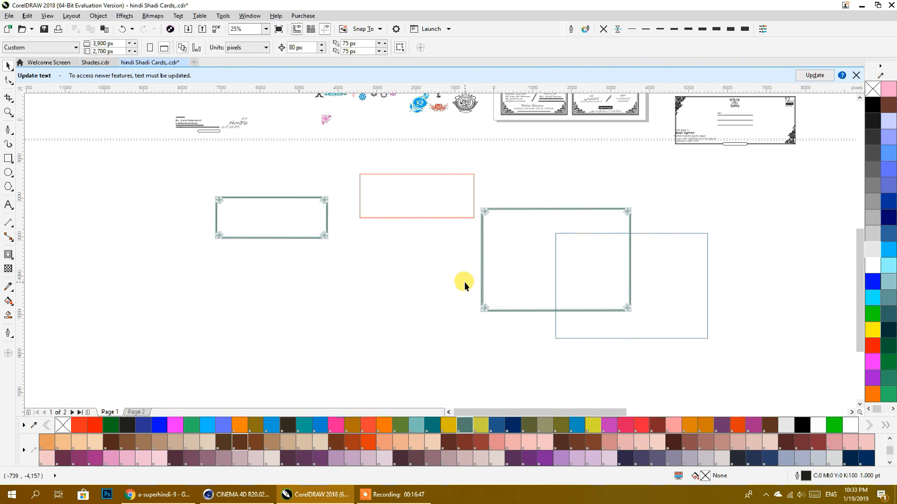
pyautogui.moveTo(483, 285); pyautogui.dragTo(198, 327)
pyautogui.click(373, 295)
pyautogui.scroll(-1, 374, 295)
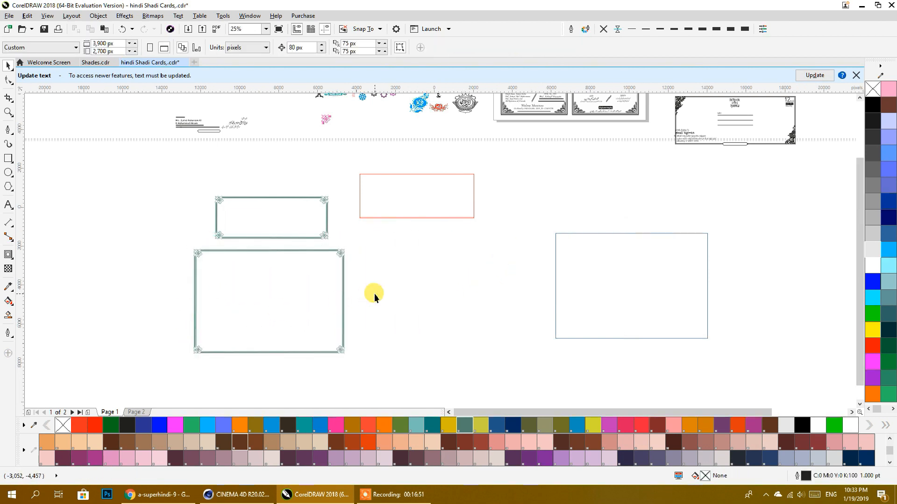
pyautogui.click(330, 229)
pyautogui.moveTo(425, 262); pyautogui.dragTo(330, 263)
# Step: Set the small border's horizontal scale to 99% and centre the border inside the red rectangle
pyautogui.click(258, 245)
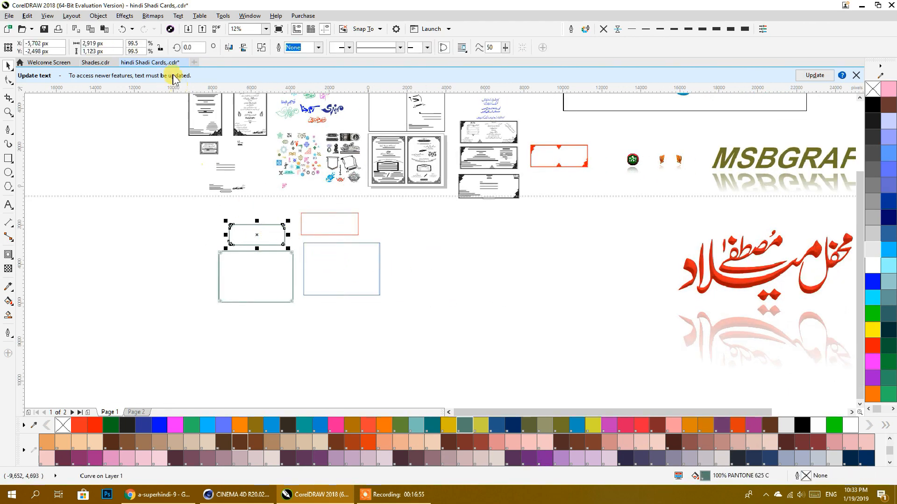
pyautogui.click(141, 42)
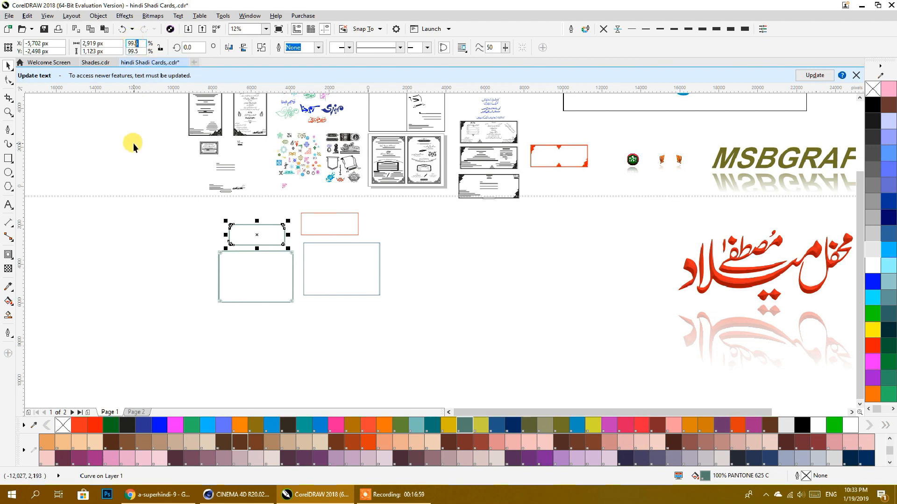
pyautogui.press('BackSpace')
pyautogui.click(146, 51)
pyautogui.write('9')
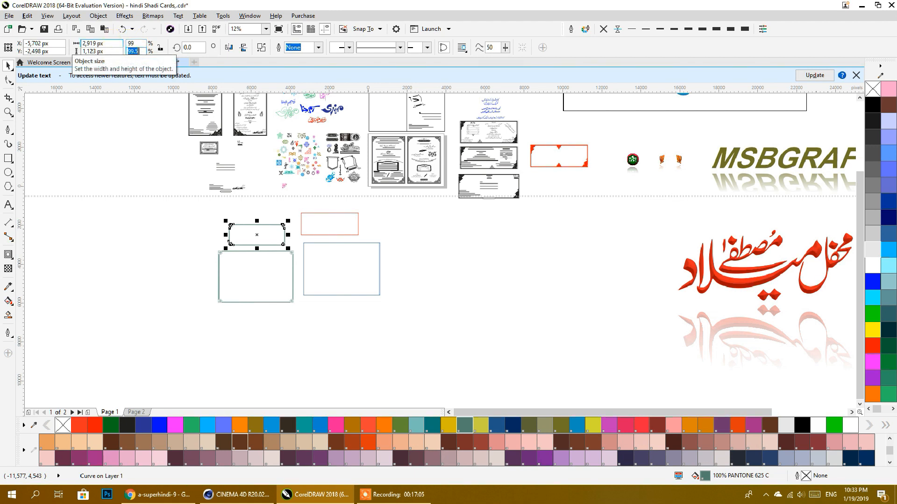
pyautogui.keyDown('shift'); pyautogui.click(341, 228); pyautogui.keyUp('shift')
pyautogui.press('e')
pyautogui.press('c')
# Step: Centre the large border inside the blue rectangle and clear the selection
pyautogui.click(261, 263)
pyautogui.click(328, 266)
pyautogui.click(288, 265)
pyautogui.click(342, 260)
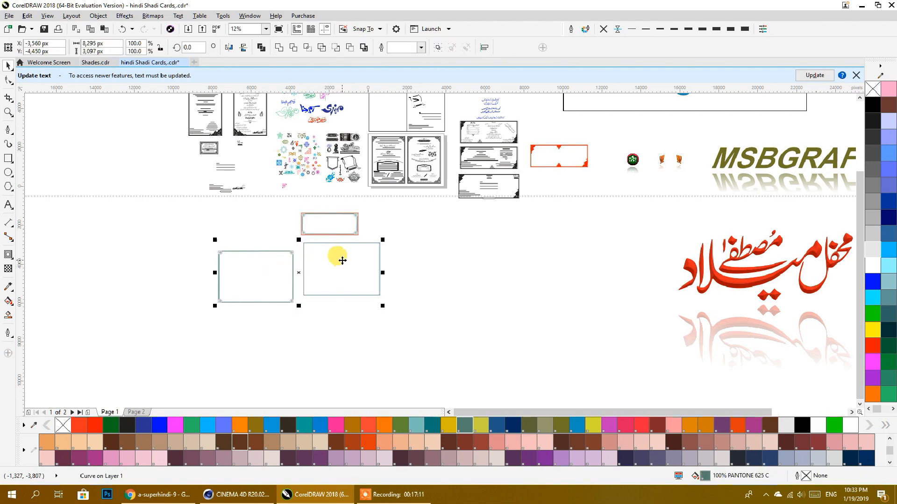
pyautogui.press('e')
pyautogui.press('c')
pyautogui.click(249, 248)
# Step: Change the outline colour of the large blue rectangle to red
pyautogui.scroll(2, 354, 273)
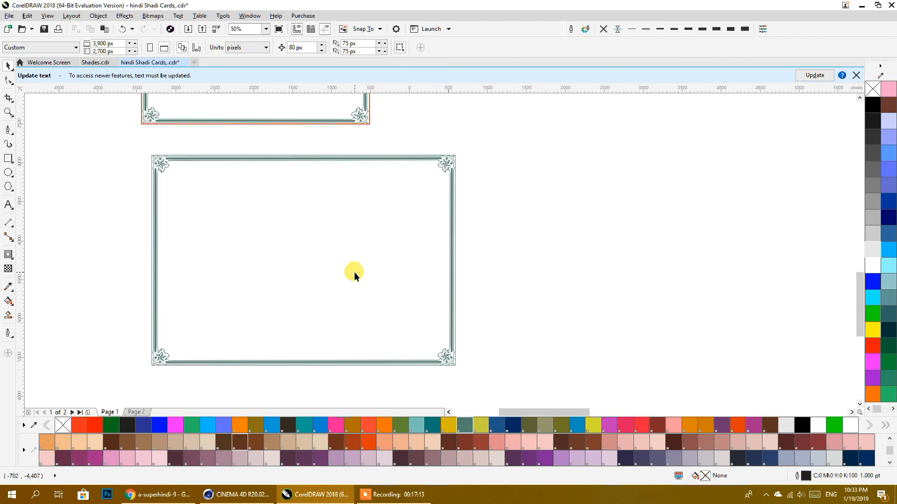
pyautogui.moveTo(357, 275); pyautogui.dragTo(391, 290)
pyautogui.scroll(3, 483, 176)
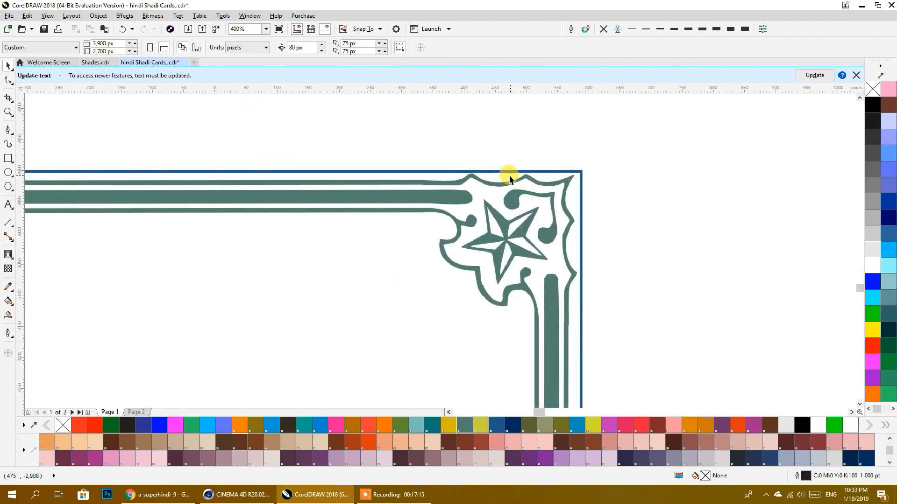
pyautogui.click(503, 172)
pyautogui.rightClick(871, 347)
pyautogui.scroll(-7, 594, 225)
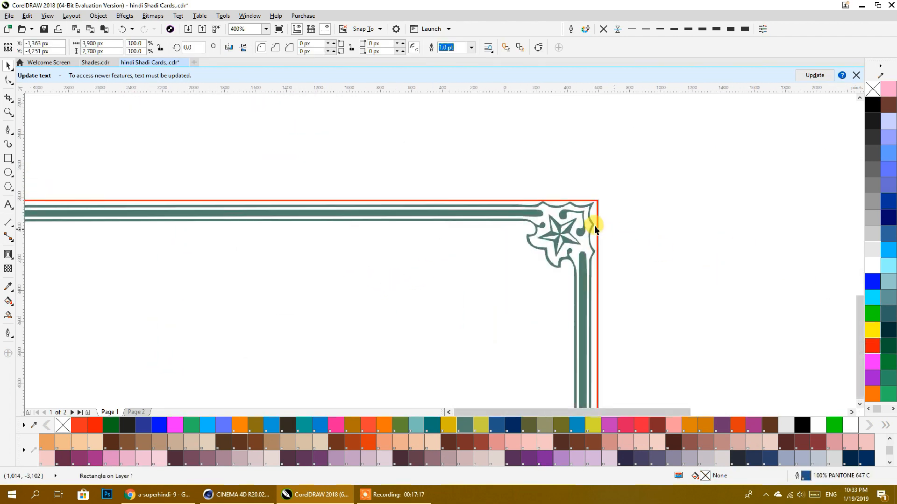
pyautogui.scroll(-2, 542, 196)
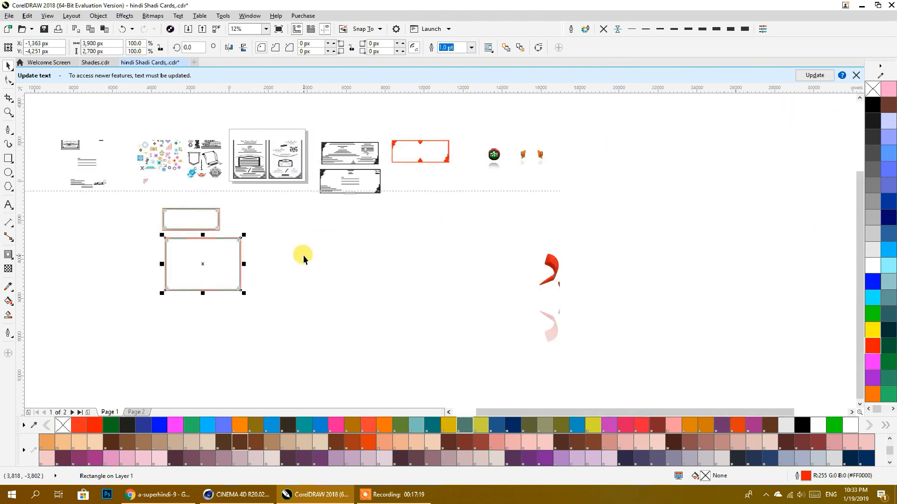
pyautogui.moveTo(399, 254); pyautogui.dragTo(473, 284)
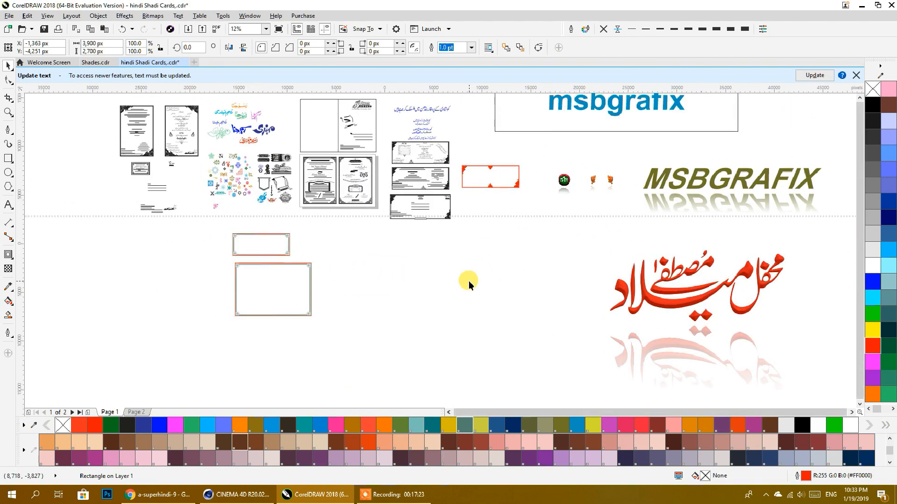
pyautogui.scroll(-2, 469, 281)
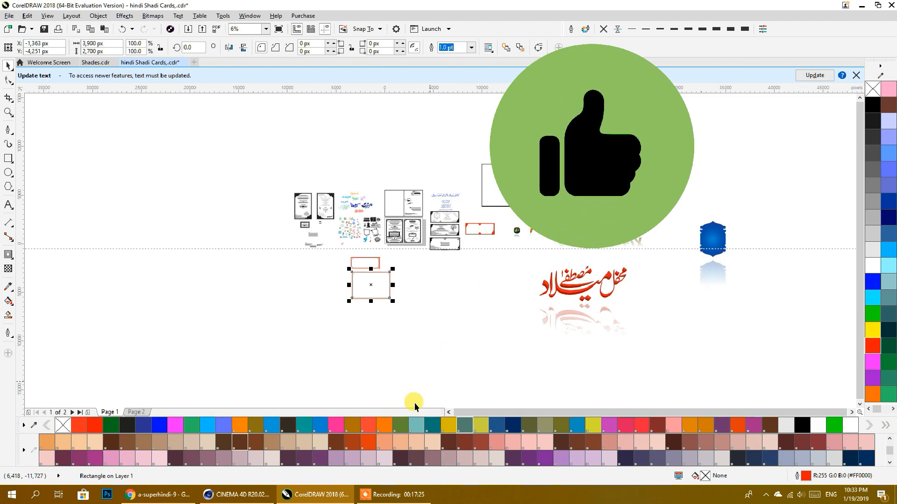
pyautogui.moveTo(264, 499)
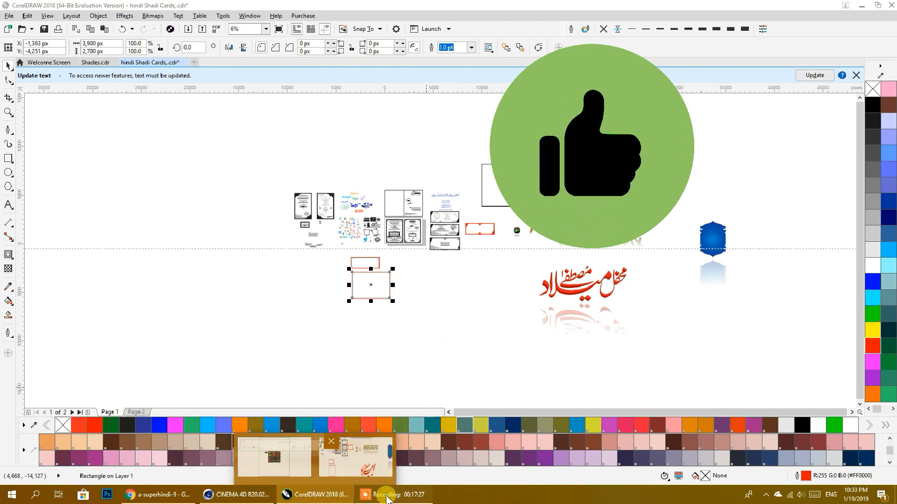
pyautogui.click(374, 495)
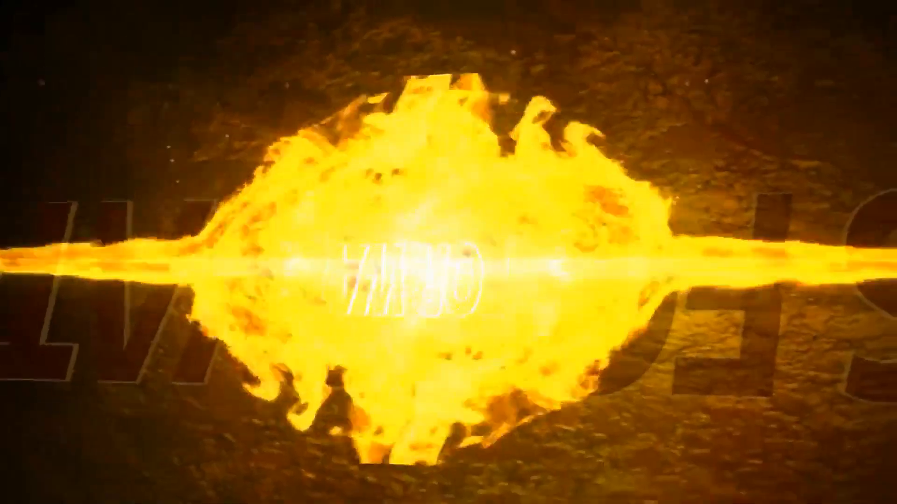